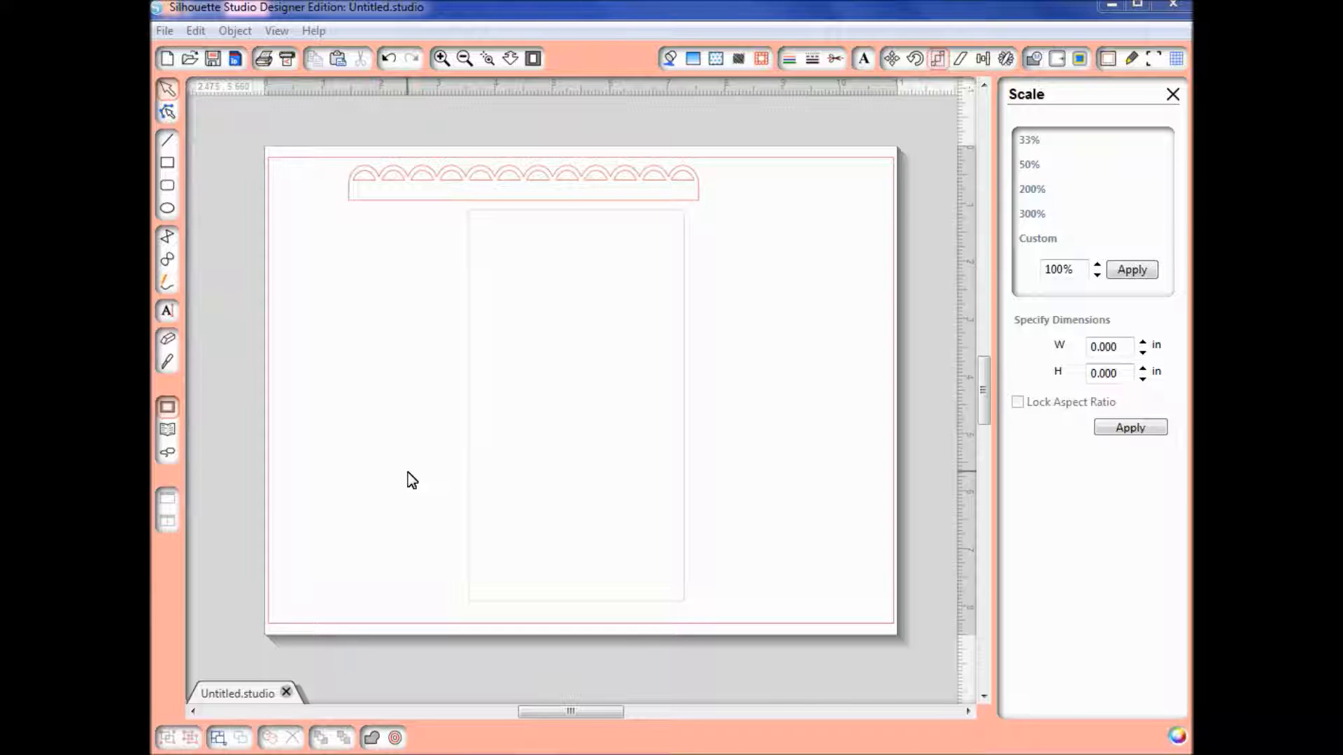
Step: Select the tall empty rectangle beneath the scalloped border
click(474, 488)
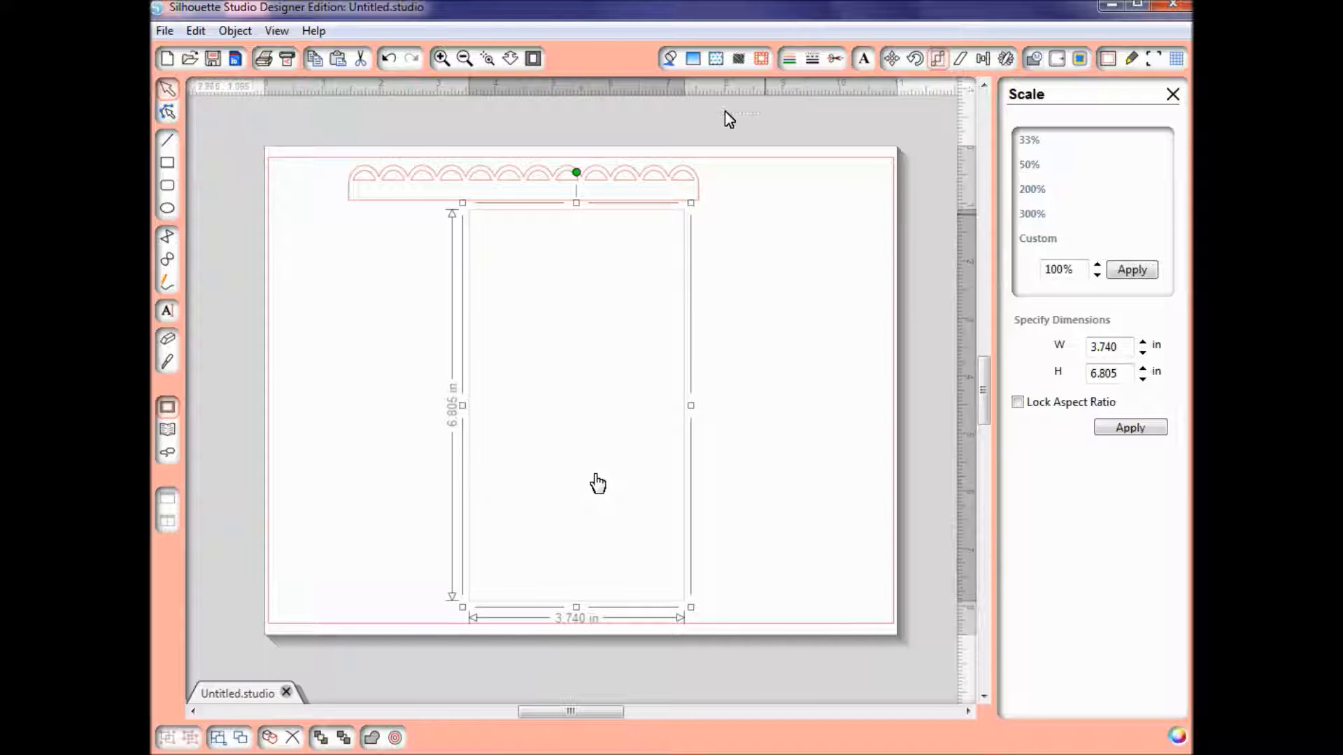
Step: Fill the rectangle with a Diamond Hatch sketch at about 0.310 in spacing
click(737, 60)
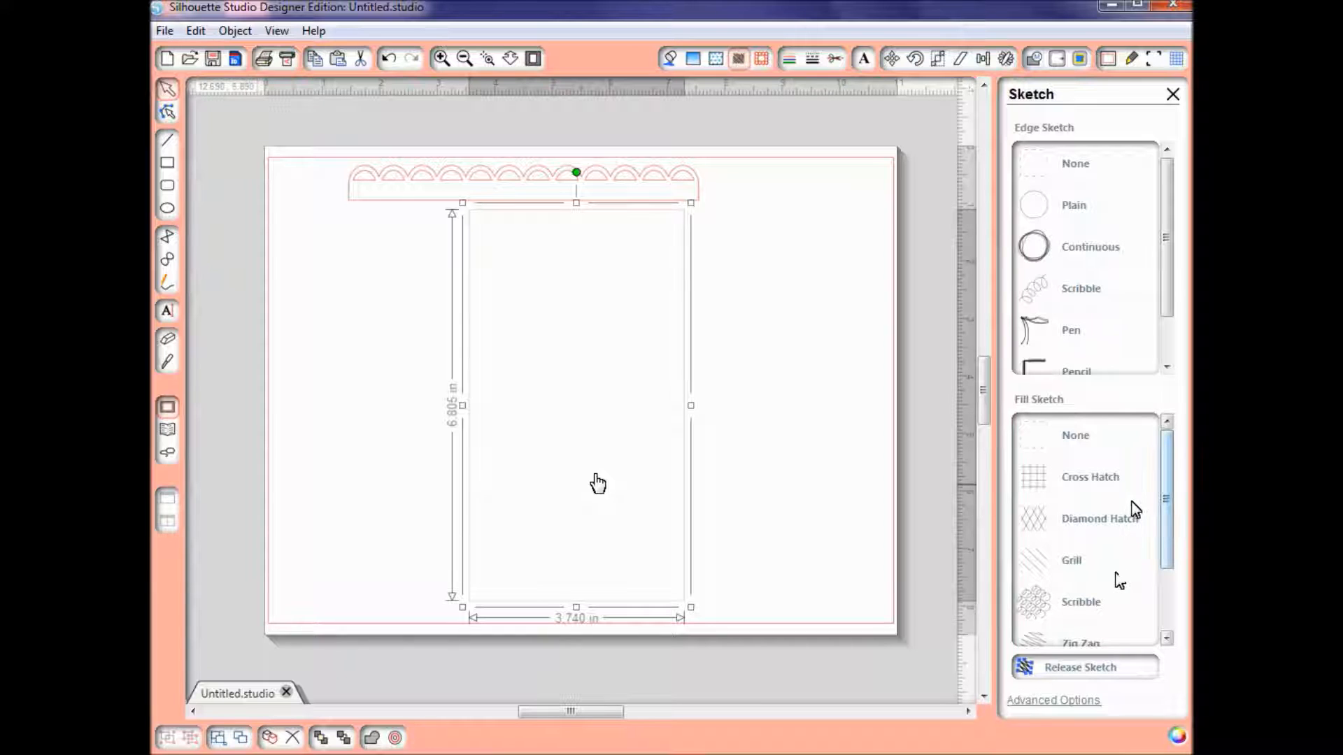
click(1132, 527)
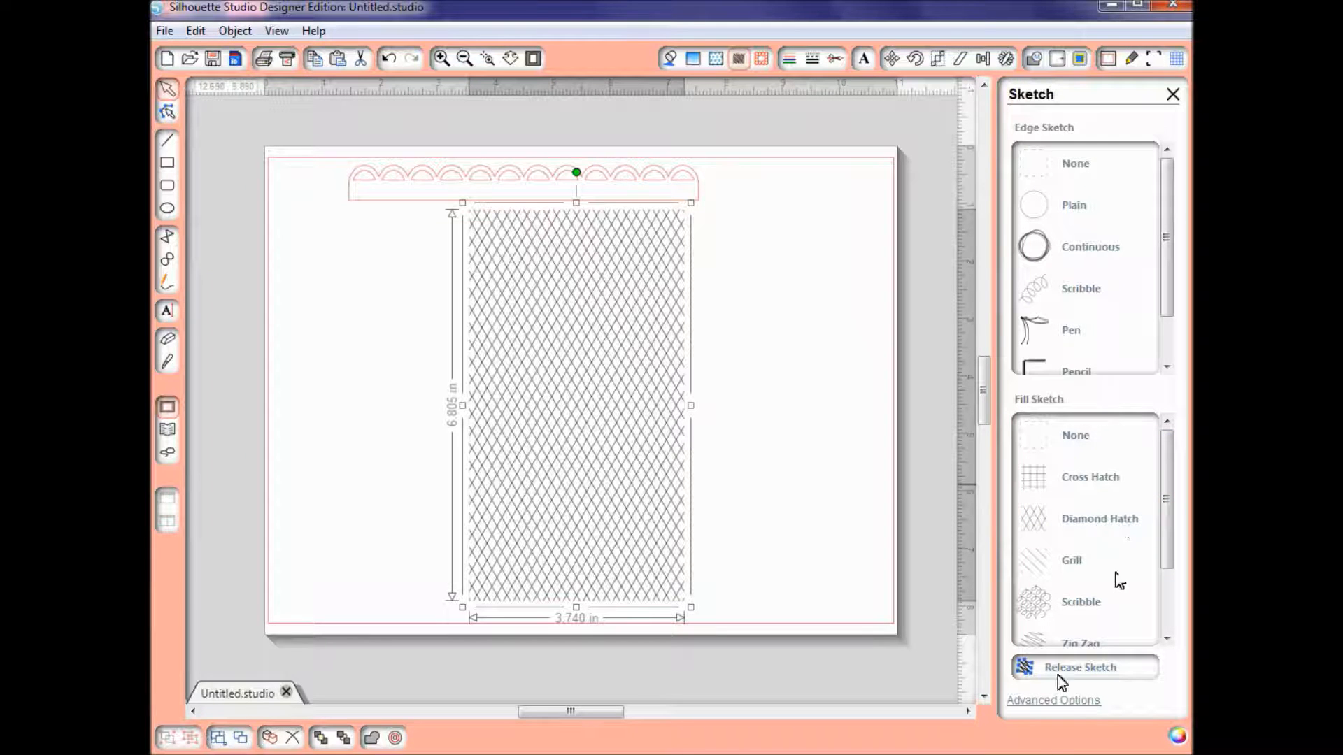
click(1052, 701)
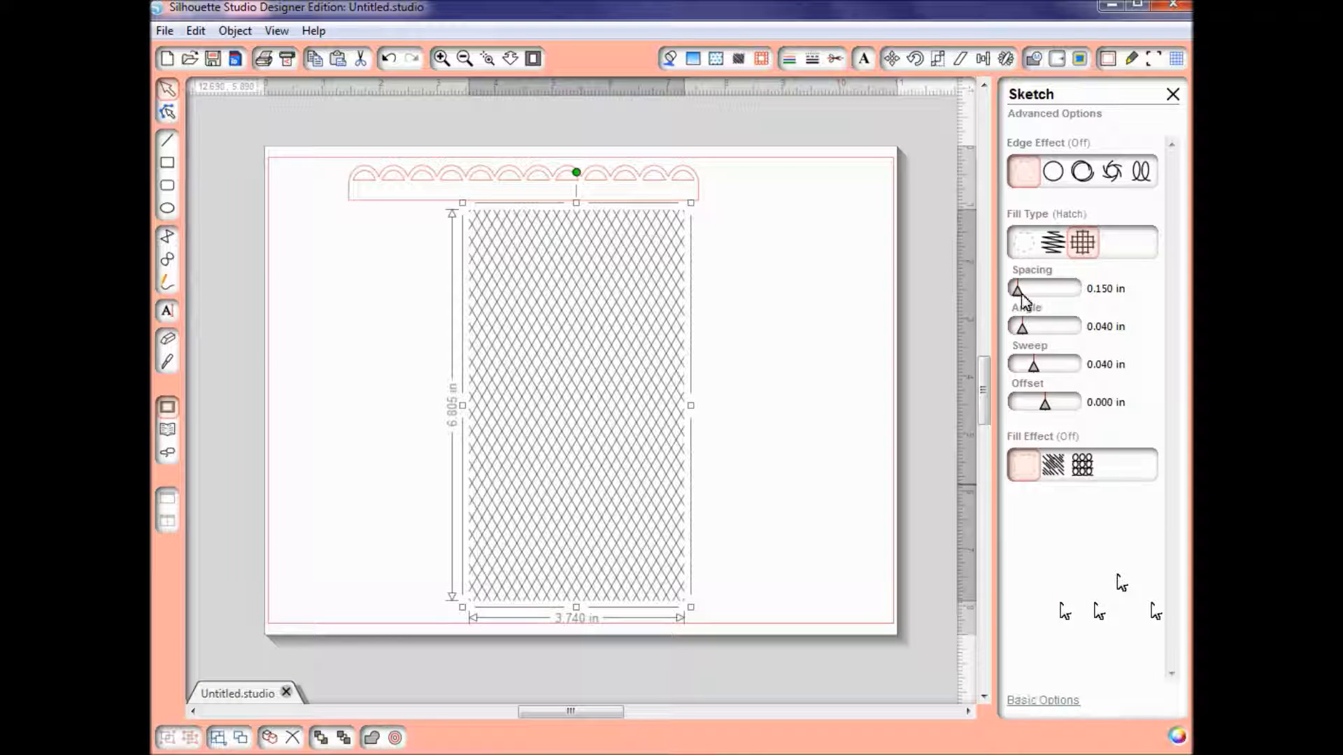
drag(1019, 291, 1030, 290)
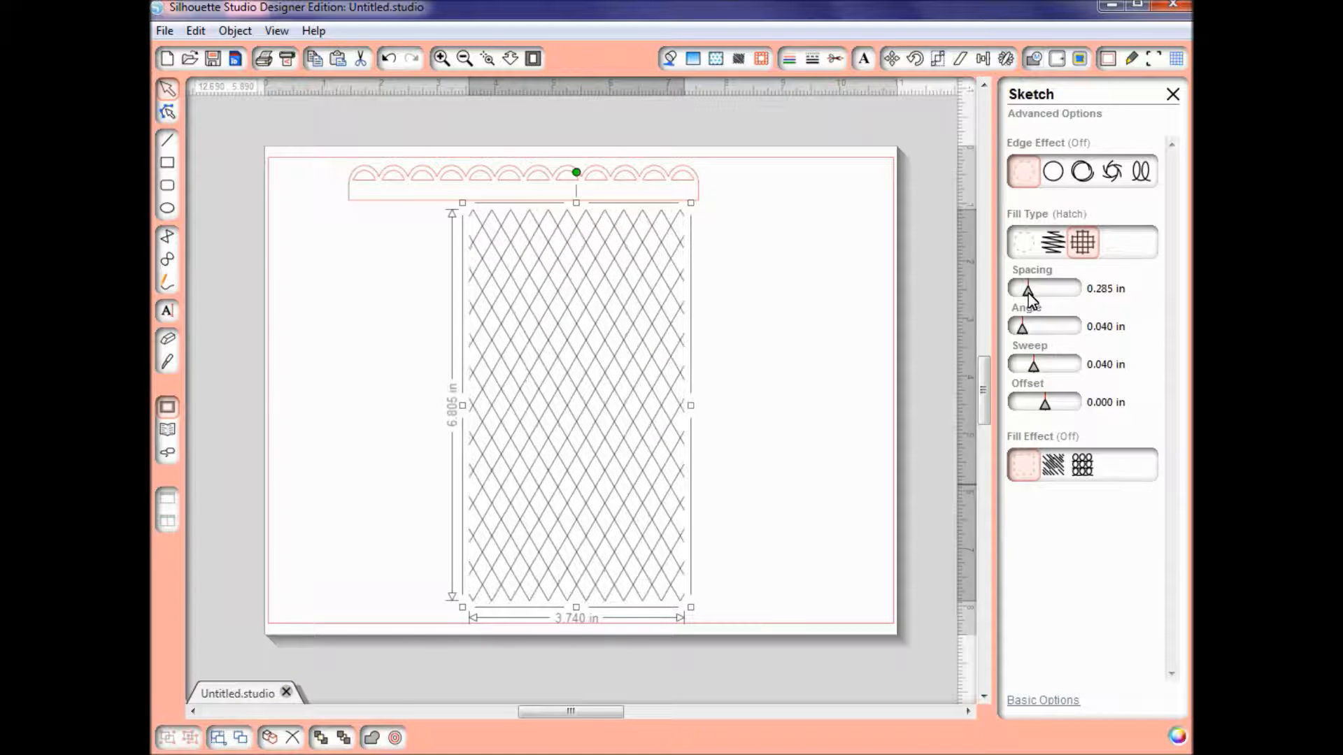
drag(1030, 291, 1033, 290)
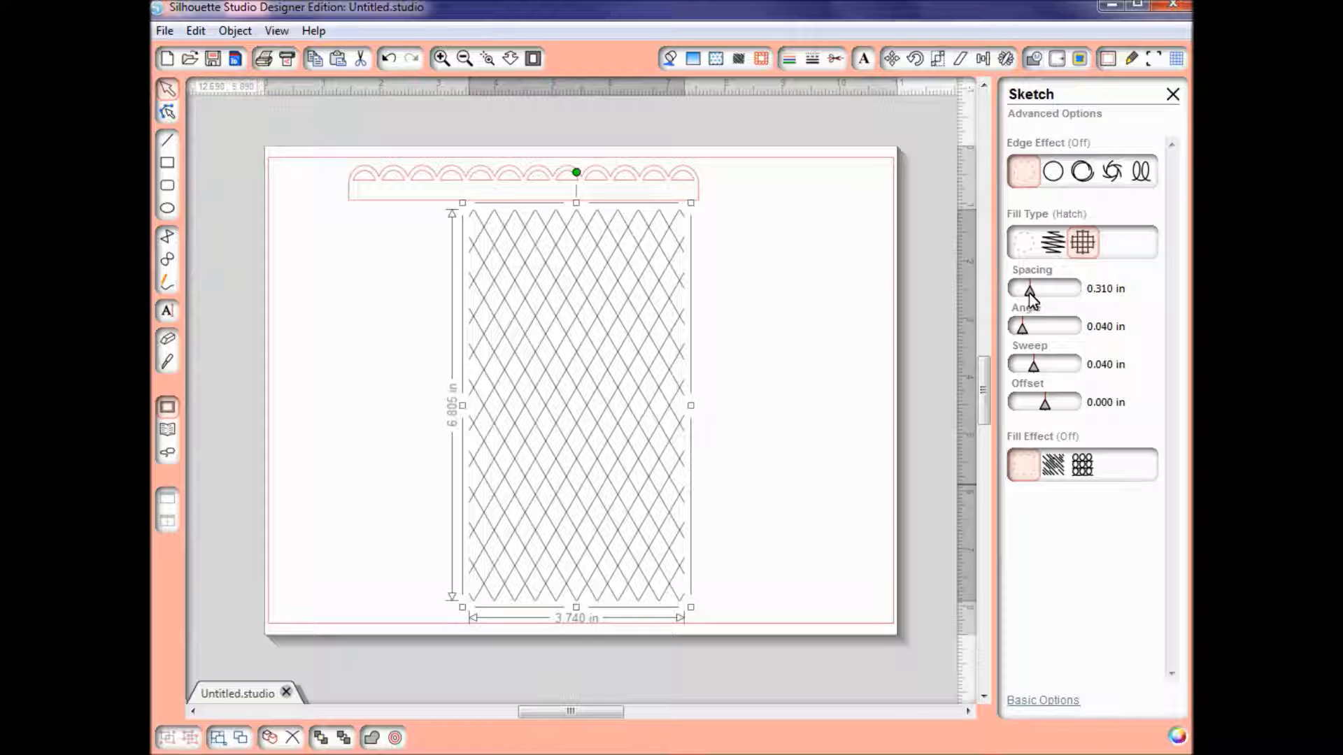
click(811, 60)
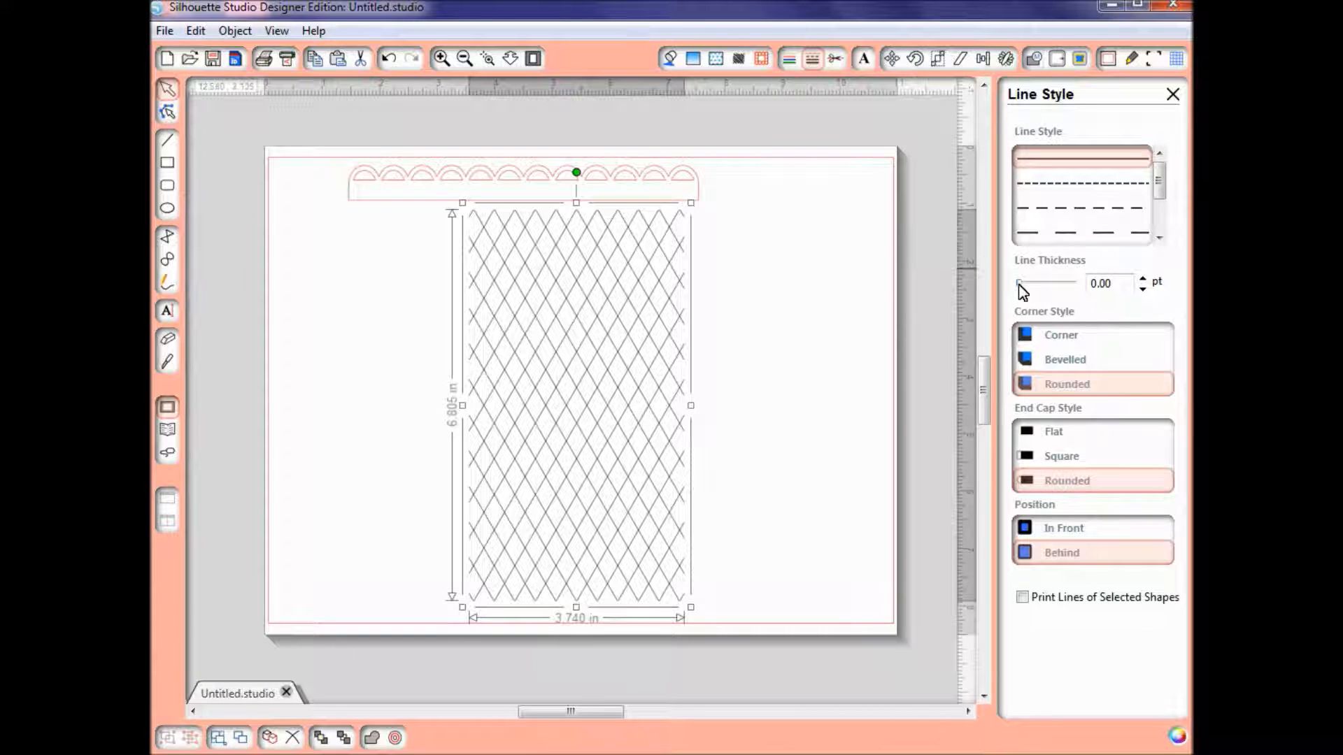
Step: Thicken the lattice lines to 6.00 pt and preview the bold black lattice
drag(1018, 283, 1043, 287)
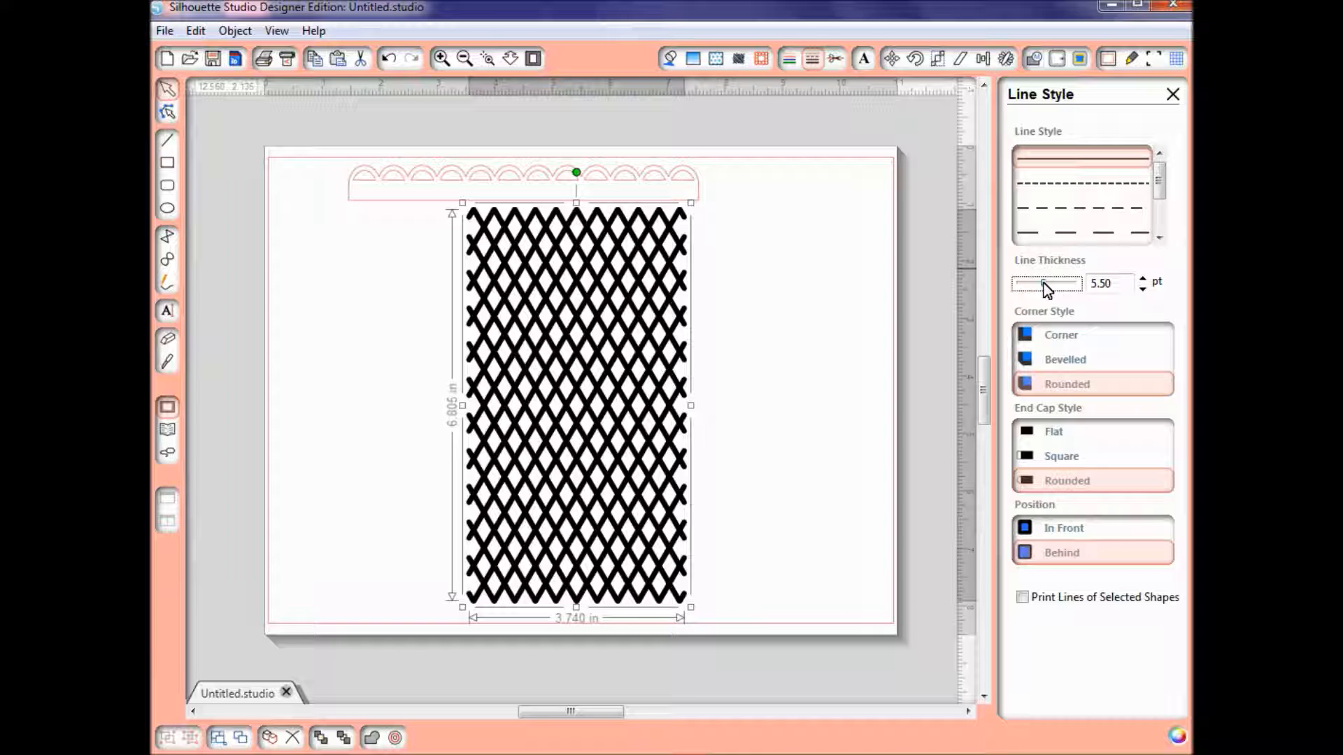
drag(1045, 287, 1047, 286)
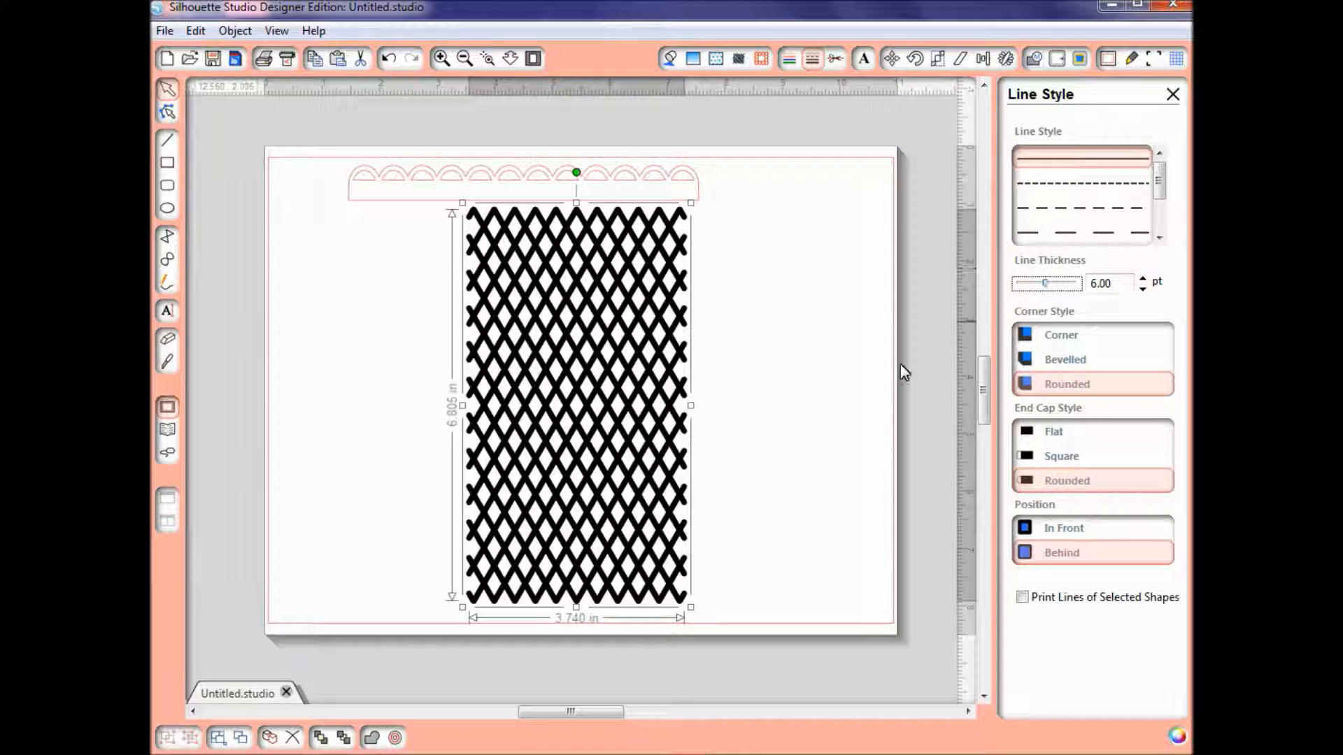
click(865, 352)
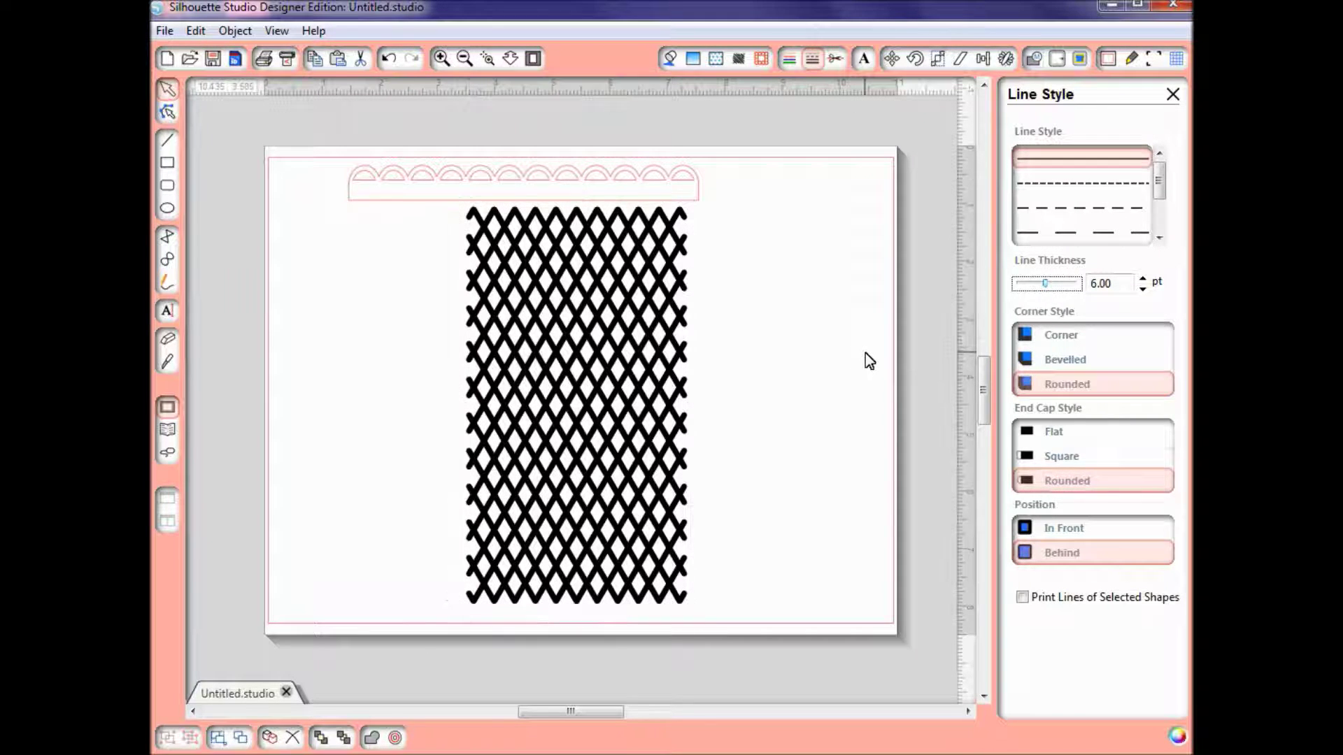
click(666, 435)
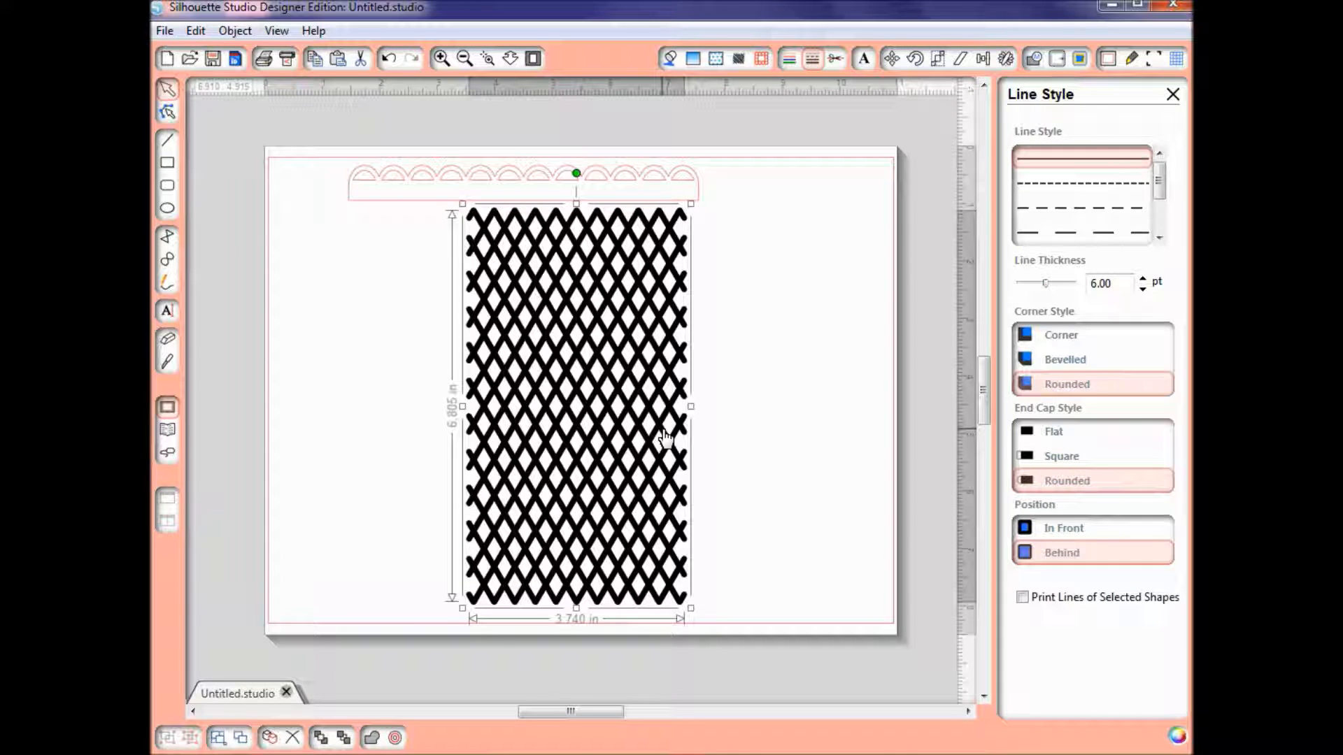
Step: Draw a 1.50 pt rectangle over the lattice from its top-left to bottom-right corner
click(346, 316)
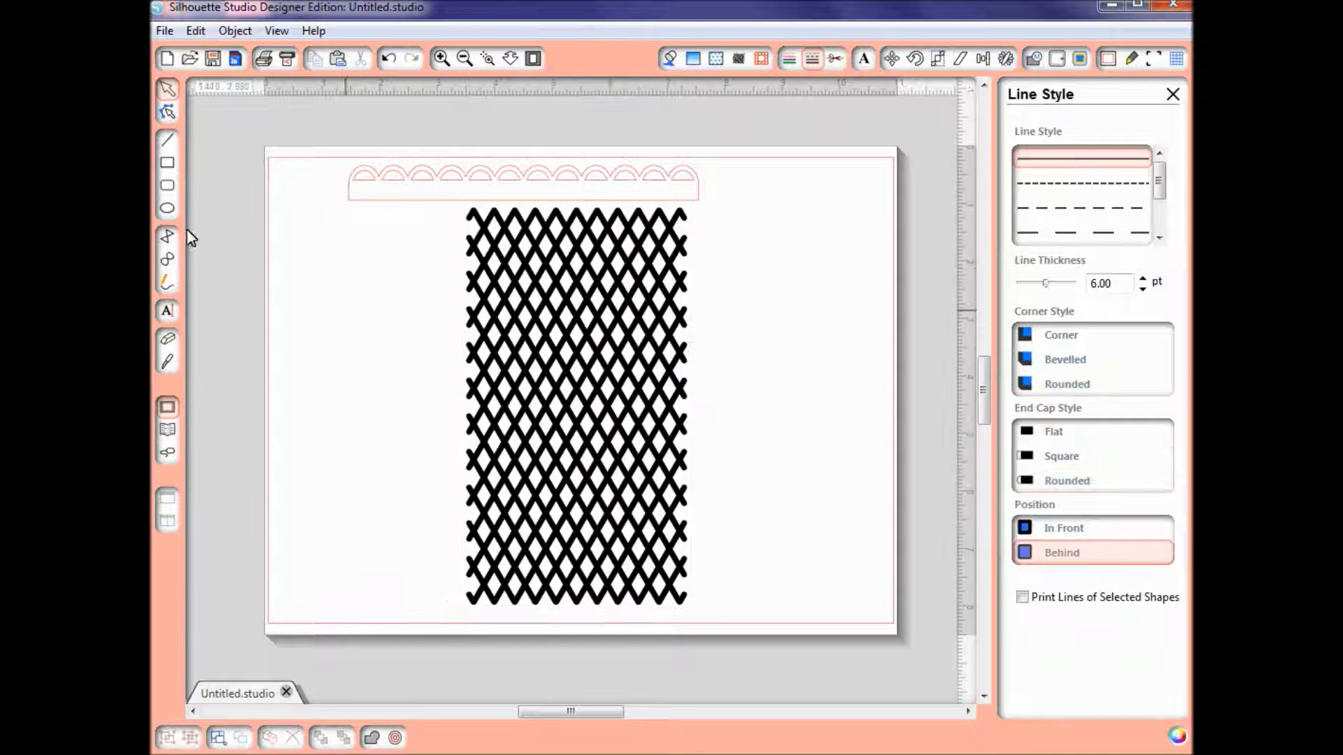
click(167, 160)
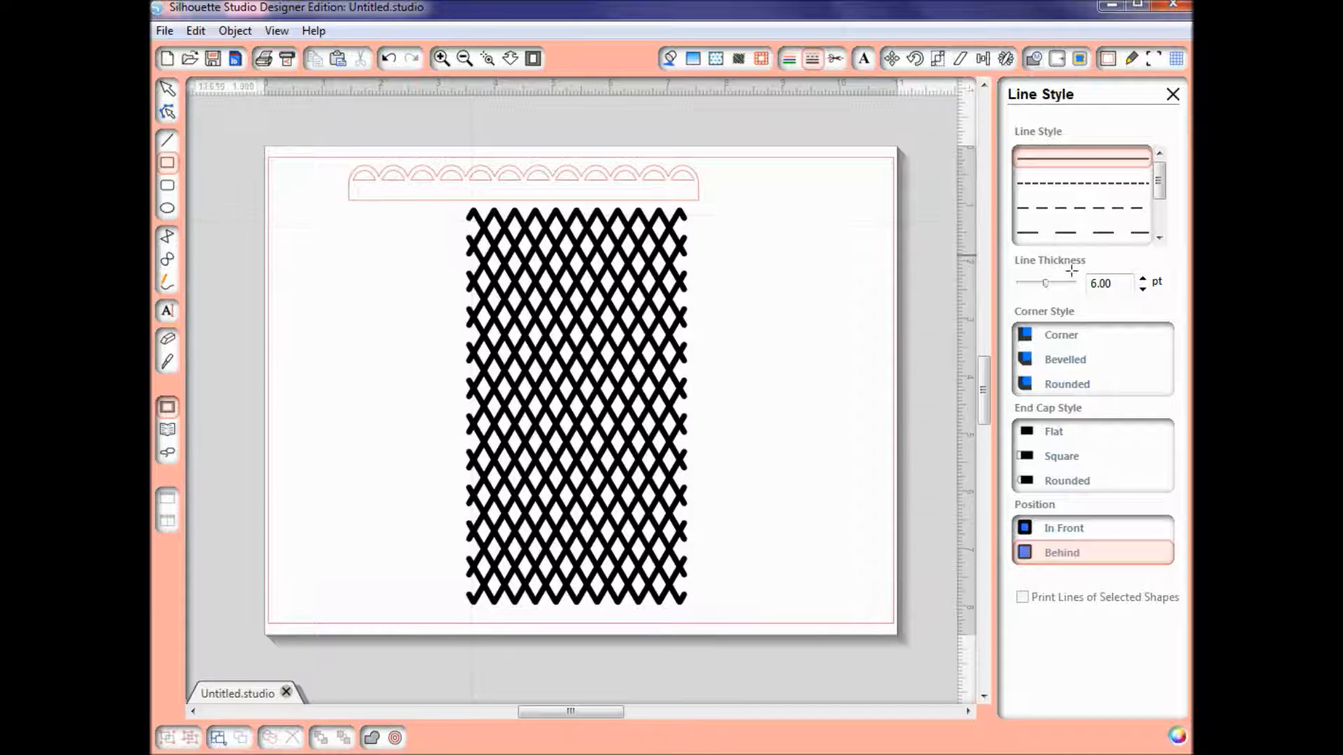
drag(1045, 283, 1034, 283)
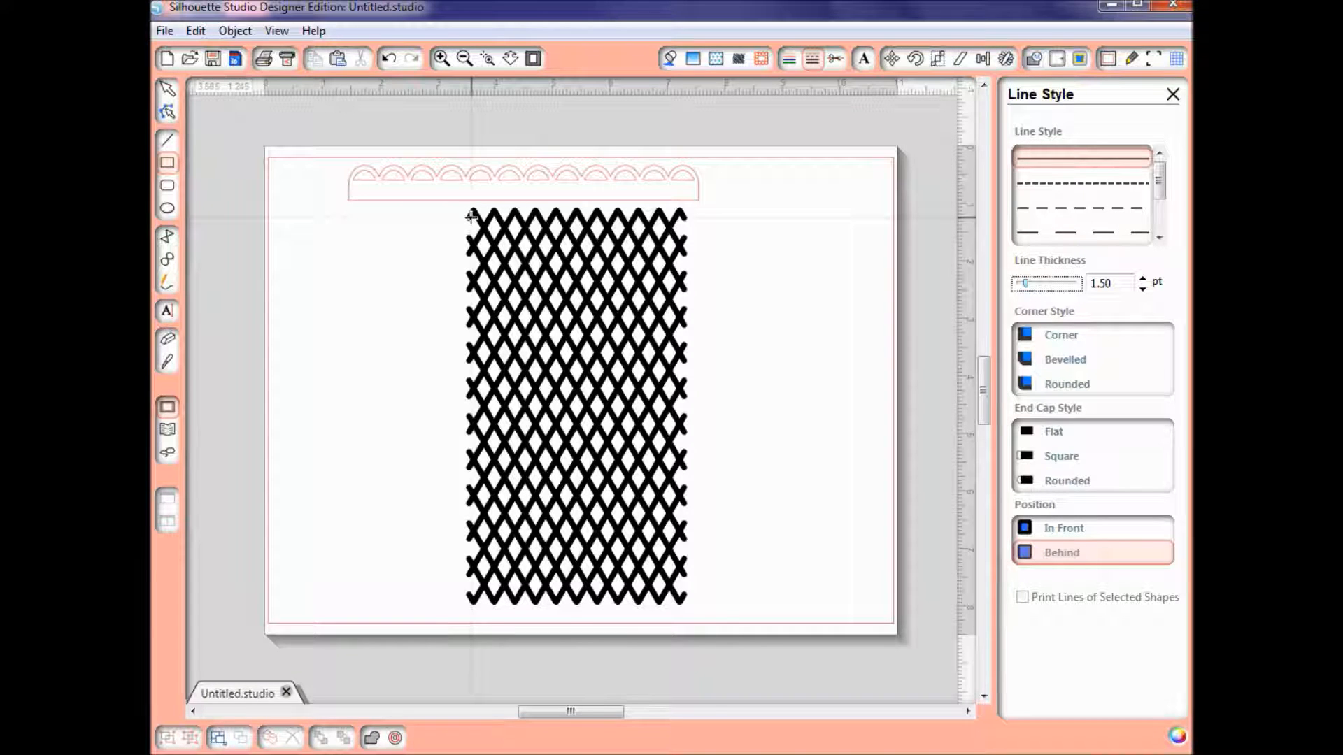
mouse_move(471, 215)
mouse_down()
mouse_move(579, 449)
mouse_move(617, 593)
mouse_move(681, 599)
mouse_up()
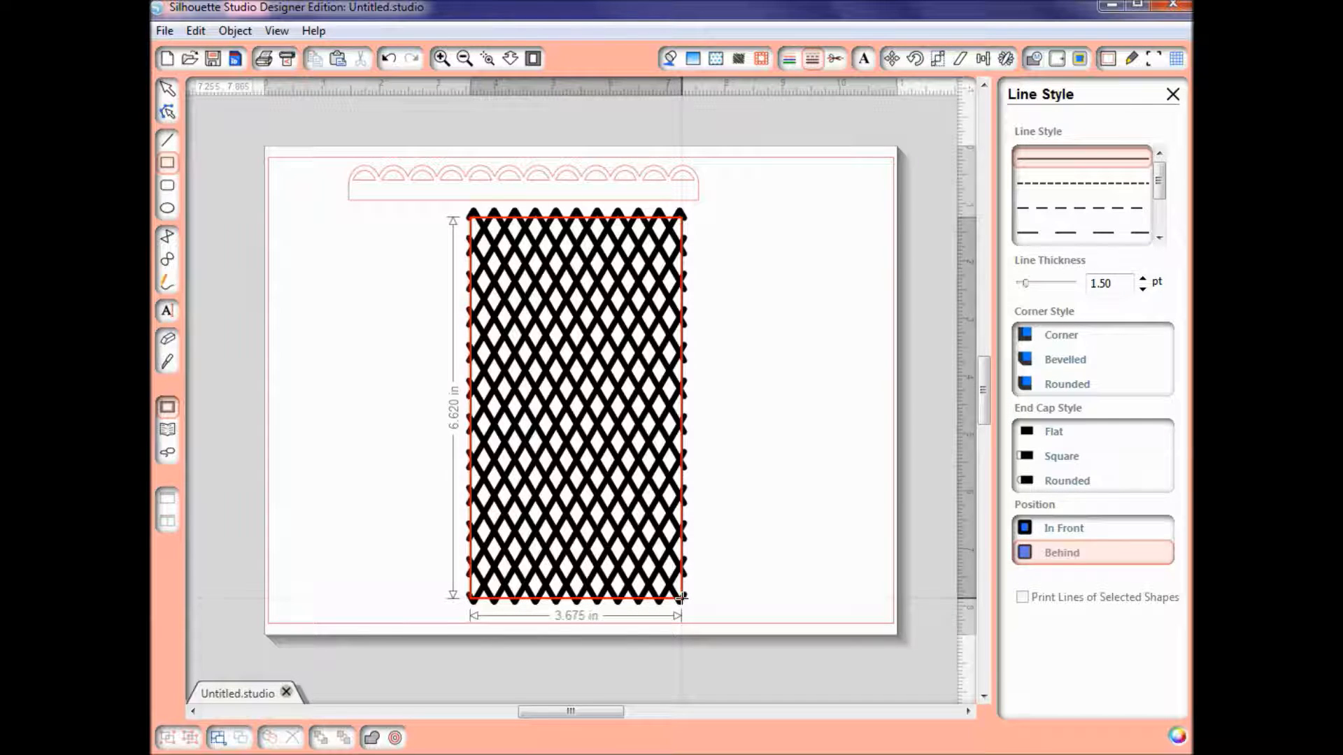
click(682, 600)
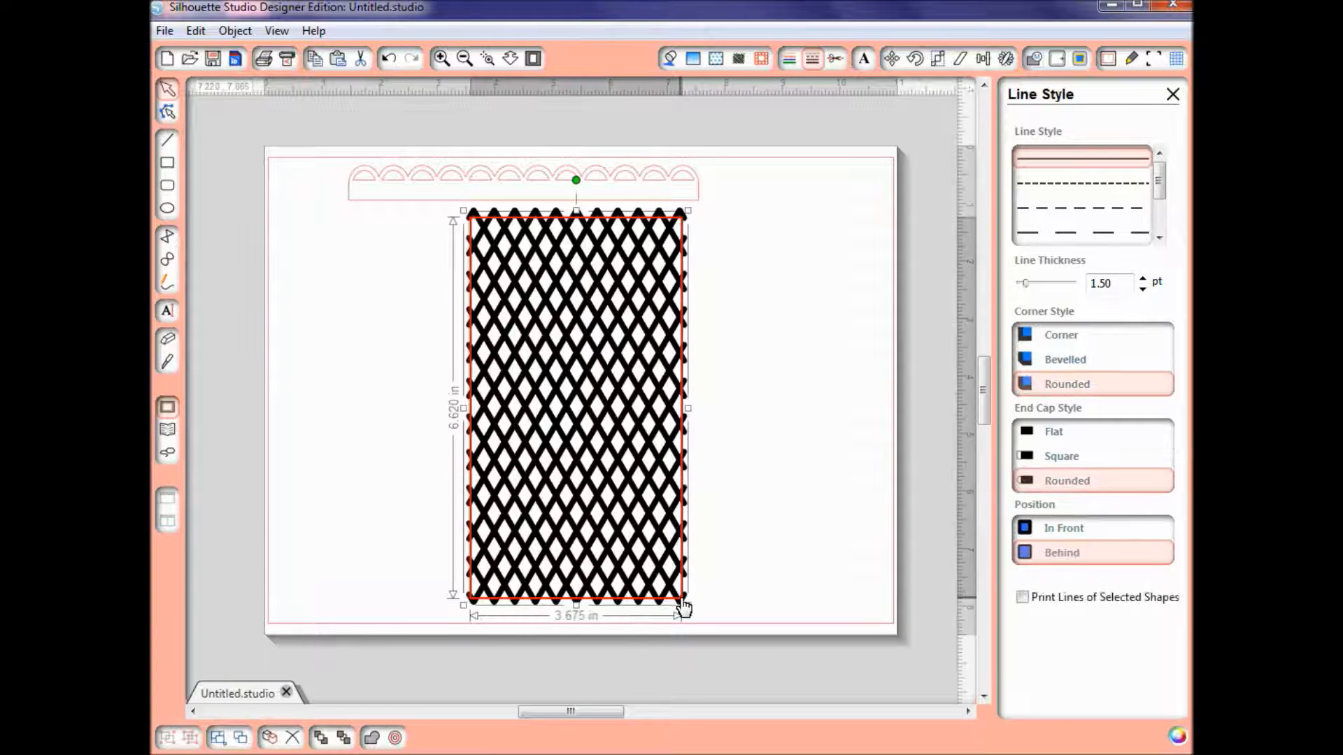
Step: Fill the new rectangle red and send it behind the lattice
click(672, 57)
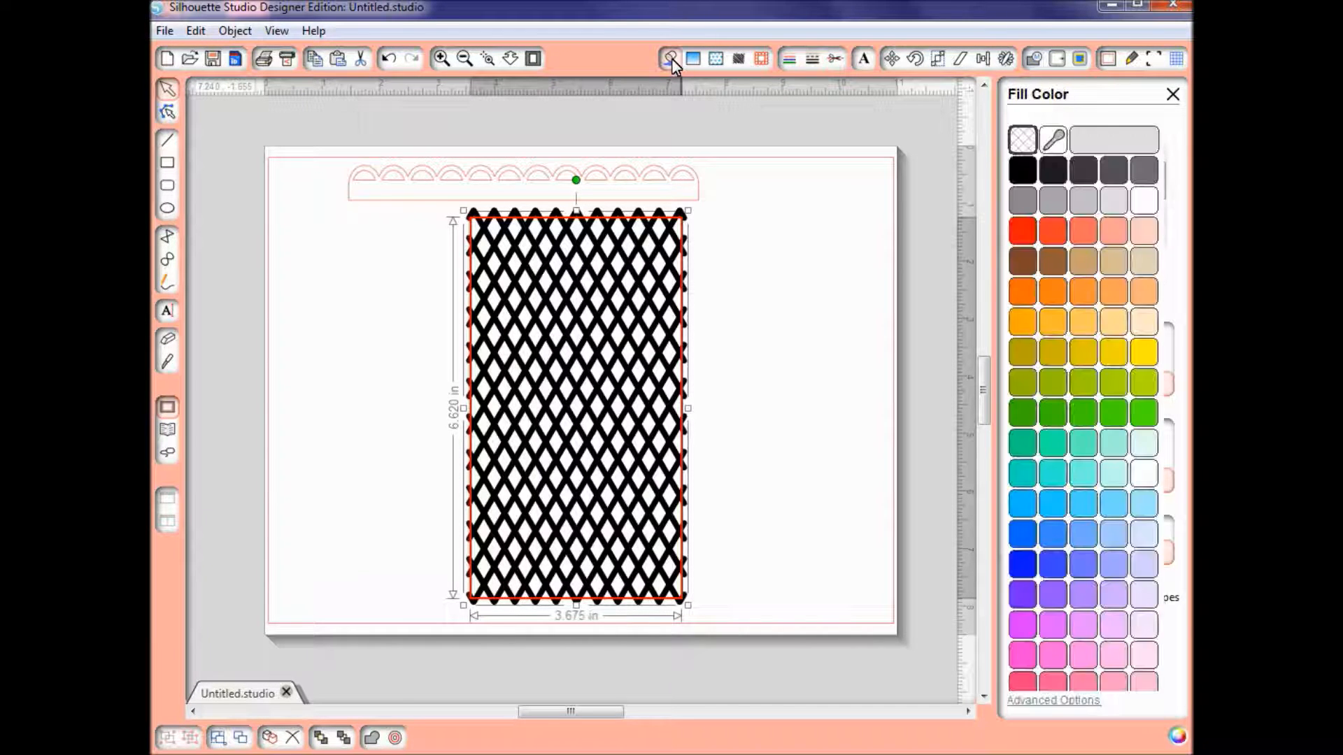
click(1023, 234)
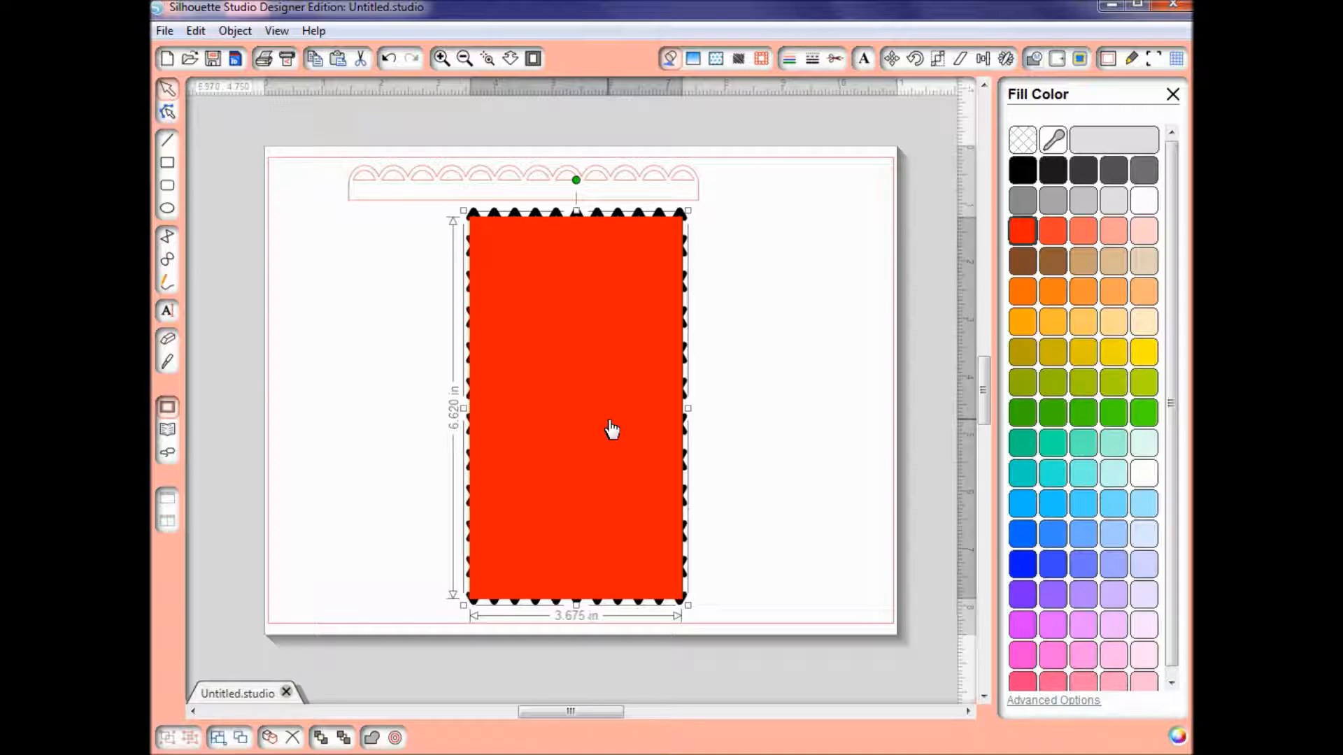
right_click(611, 430)
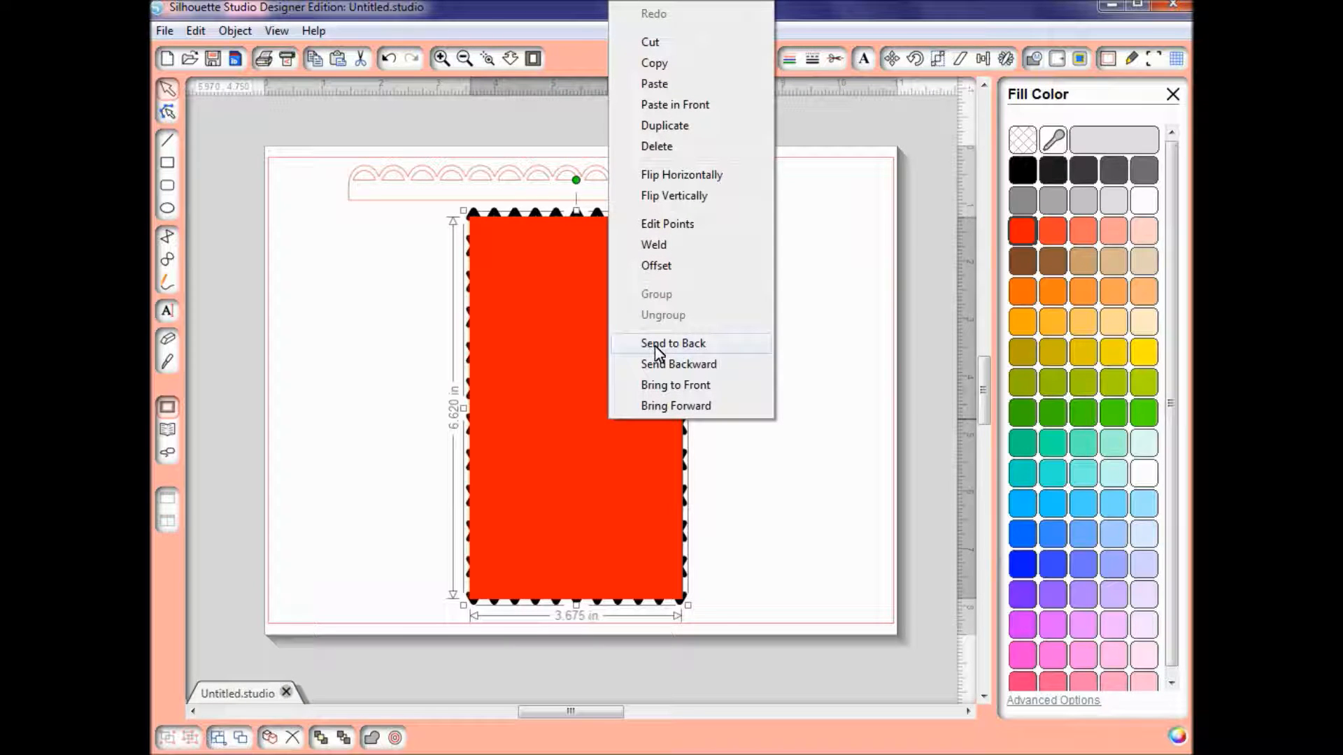
click(673, 344)
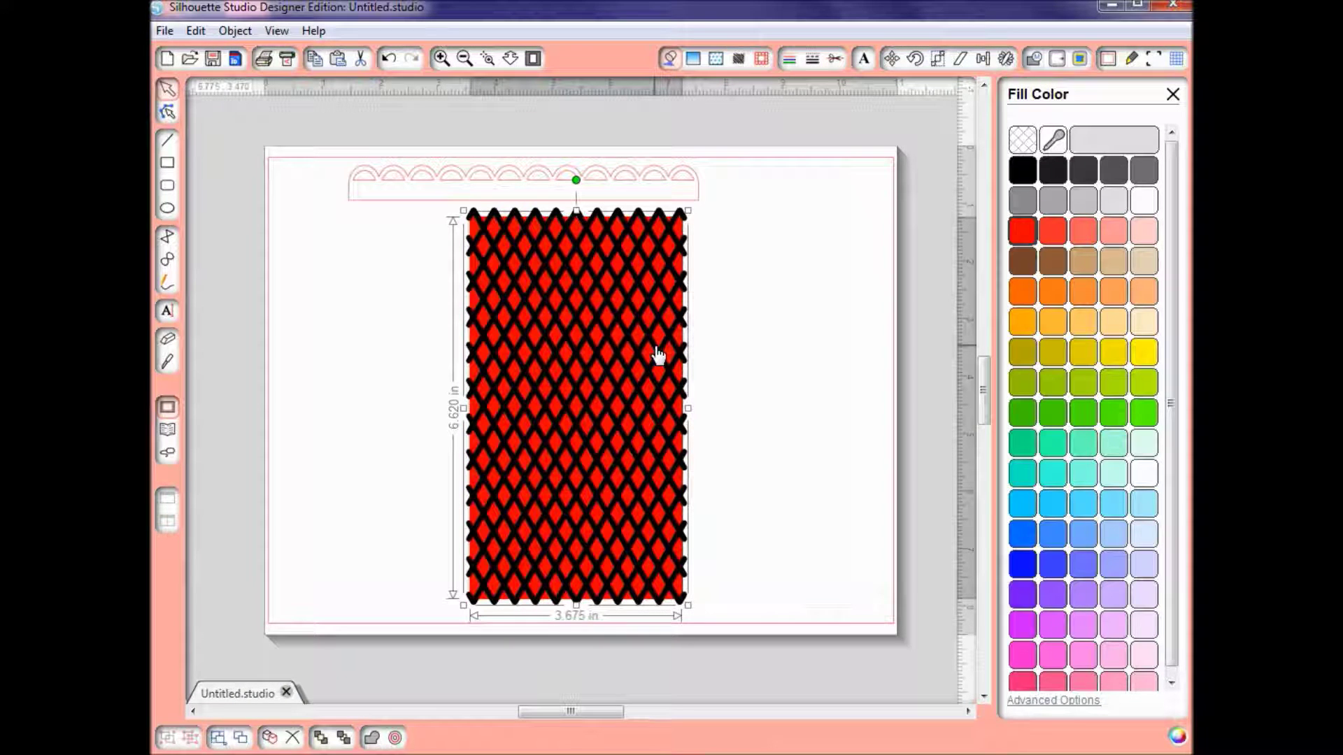
Step: Move the scalloped border above the page and select the lattice with the red rectangle
click(393, 221)
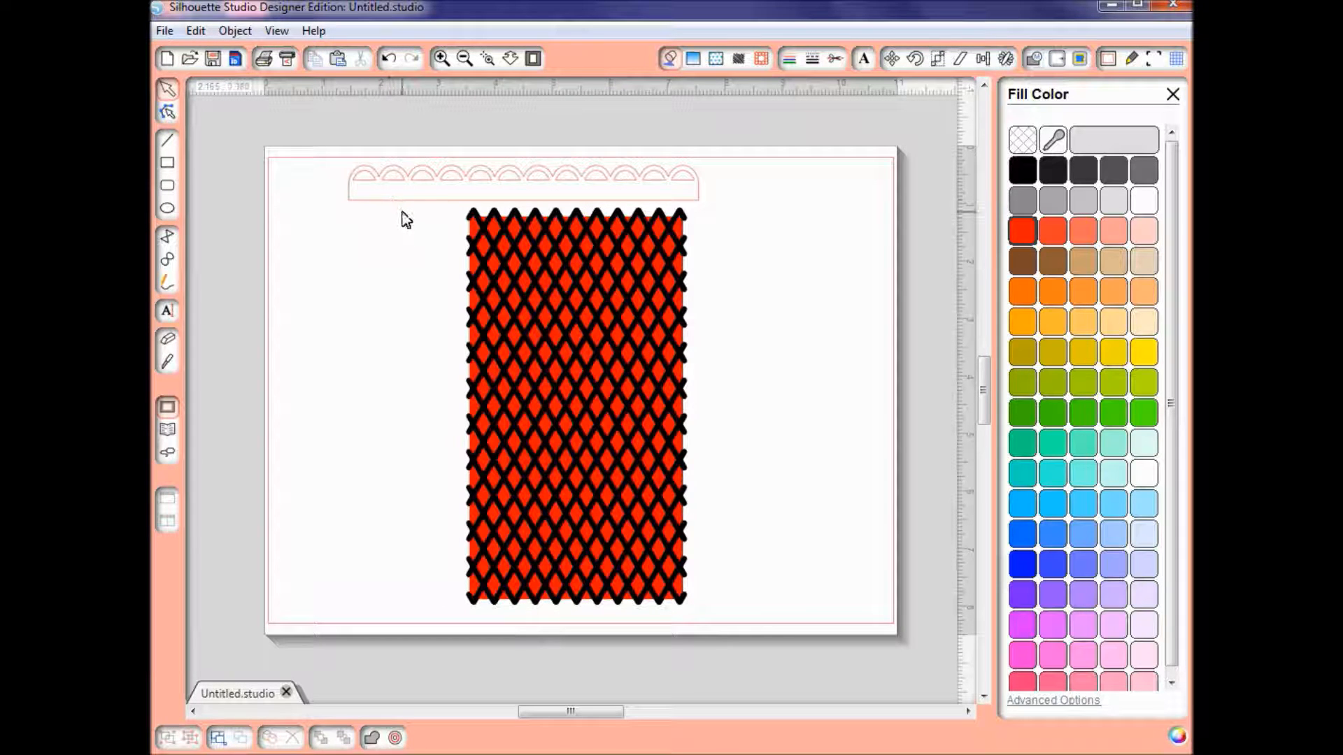
drag(404, 189, 486, 153)
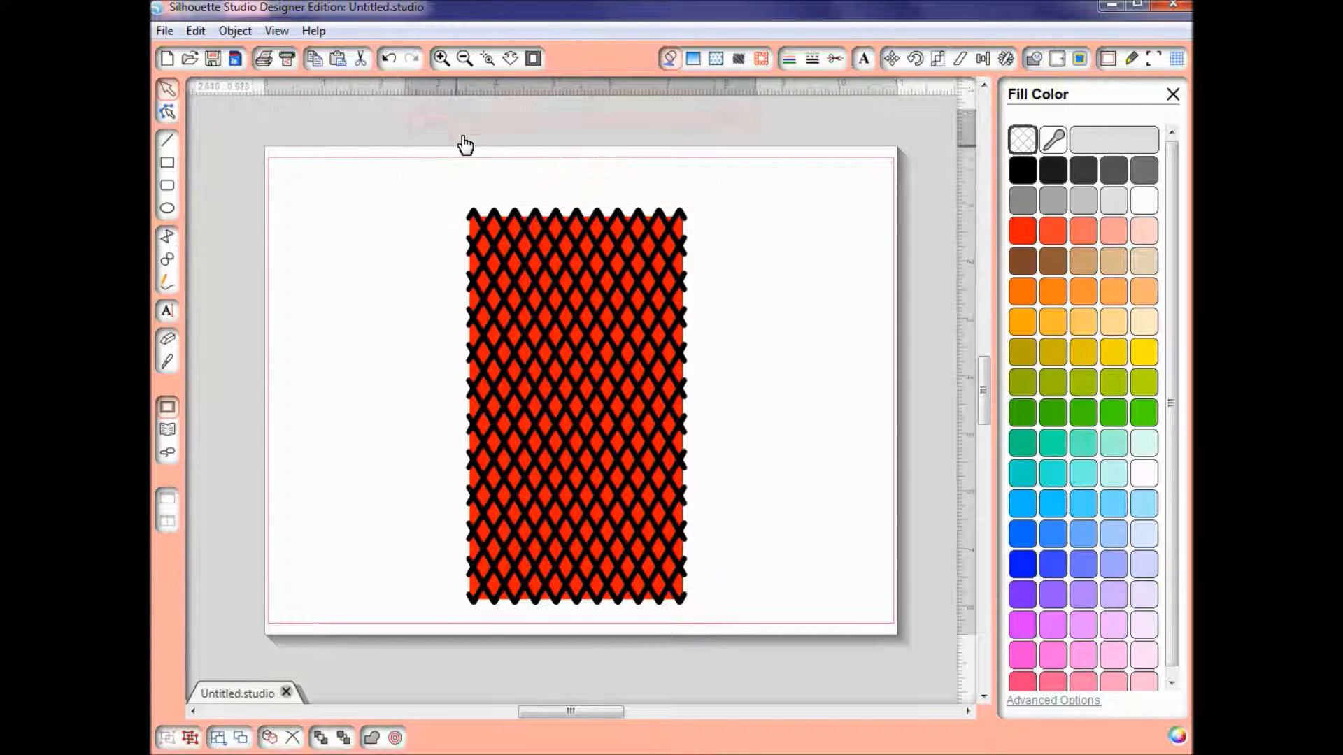
click(385, 192)
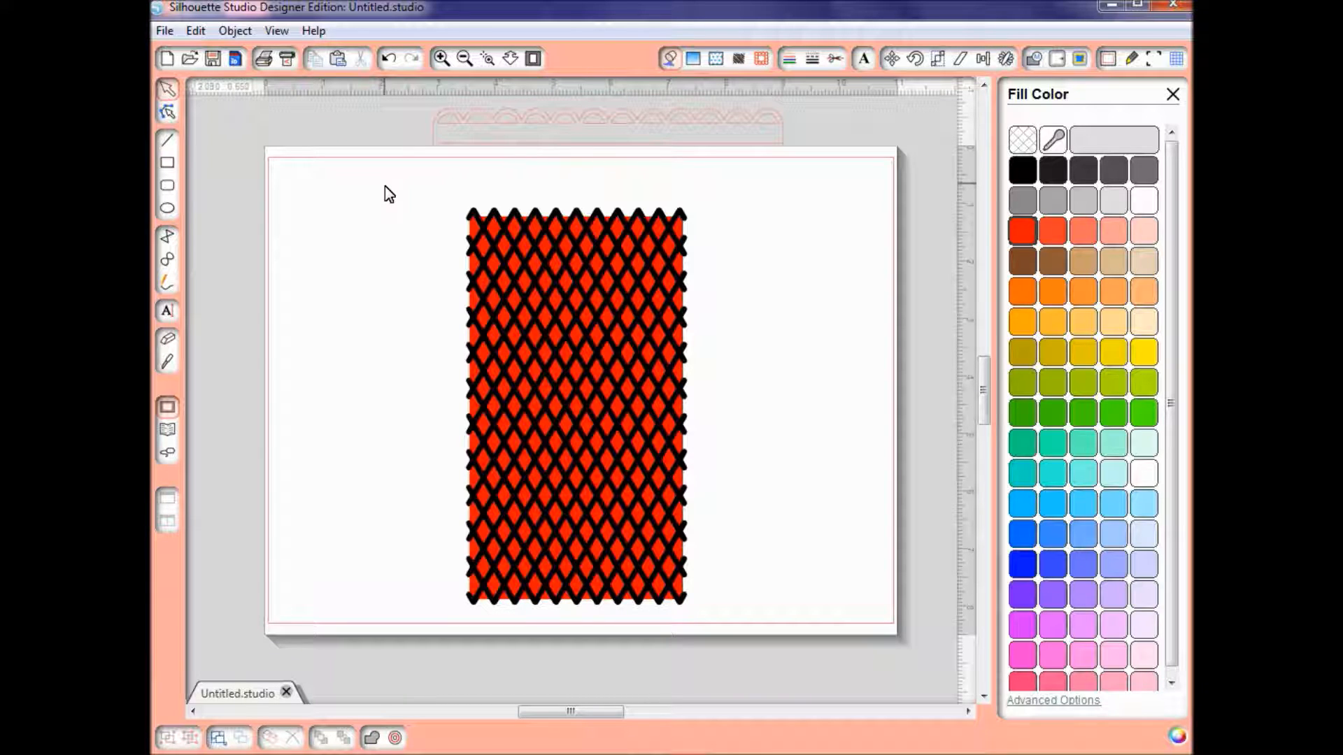
mouse_move(385, 186)
mouse_down()
mouse_move(727, 572)
mouse_move(764, 645)
mouse_up()
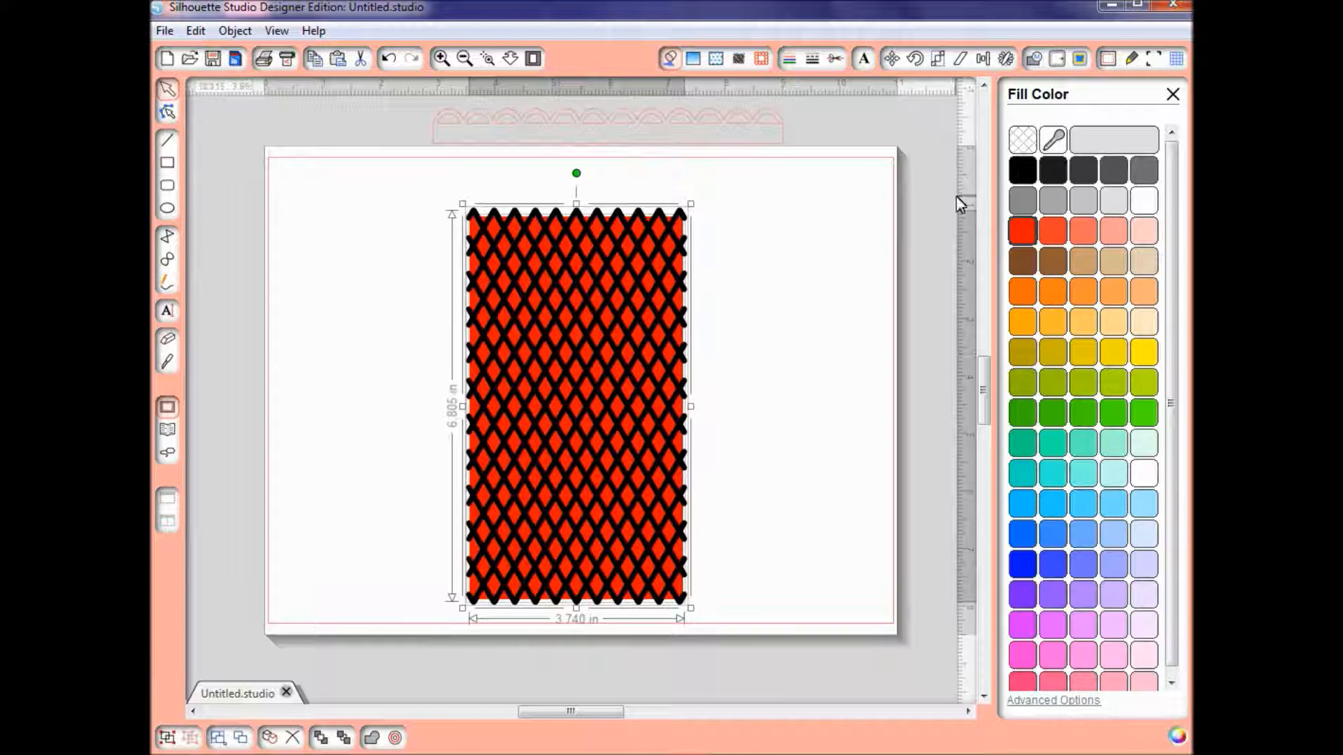
Step: Subtract the lattice from the red rectangle and select the resulting red panel
click(1033, 59)
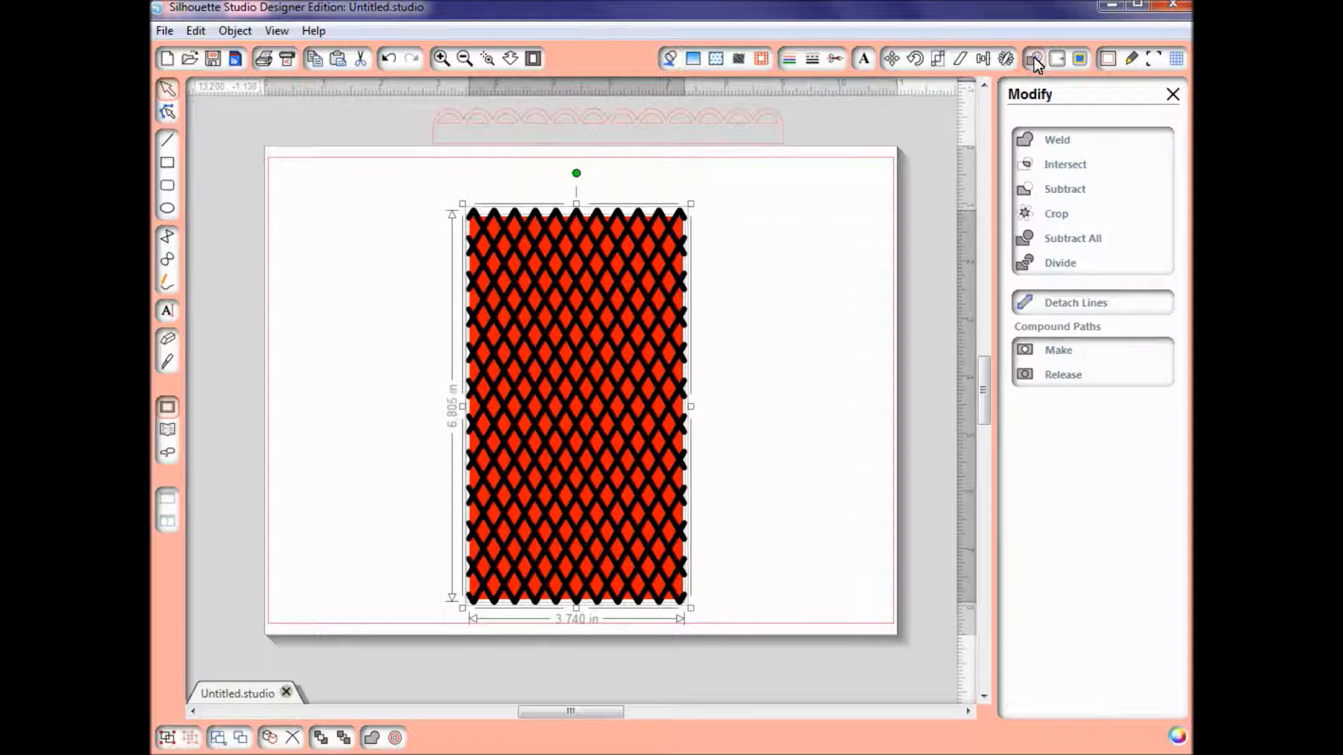
click(1062, 196)
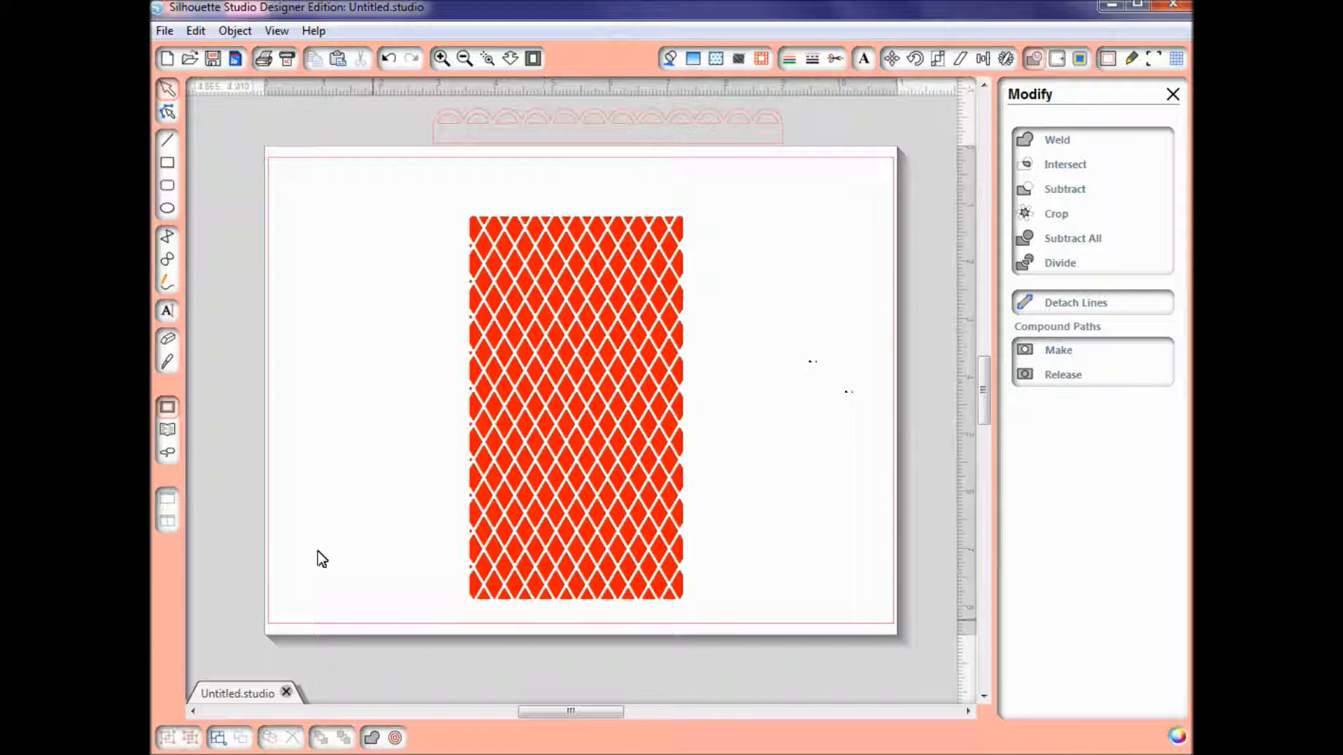
drag(368, 173, 768, 647)
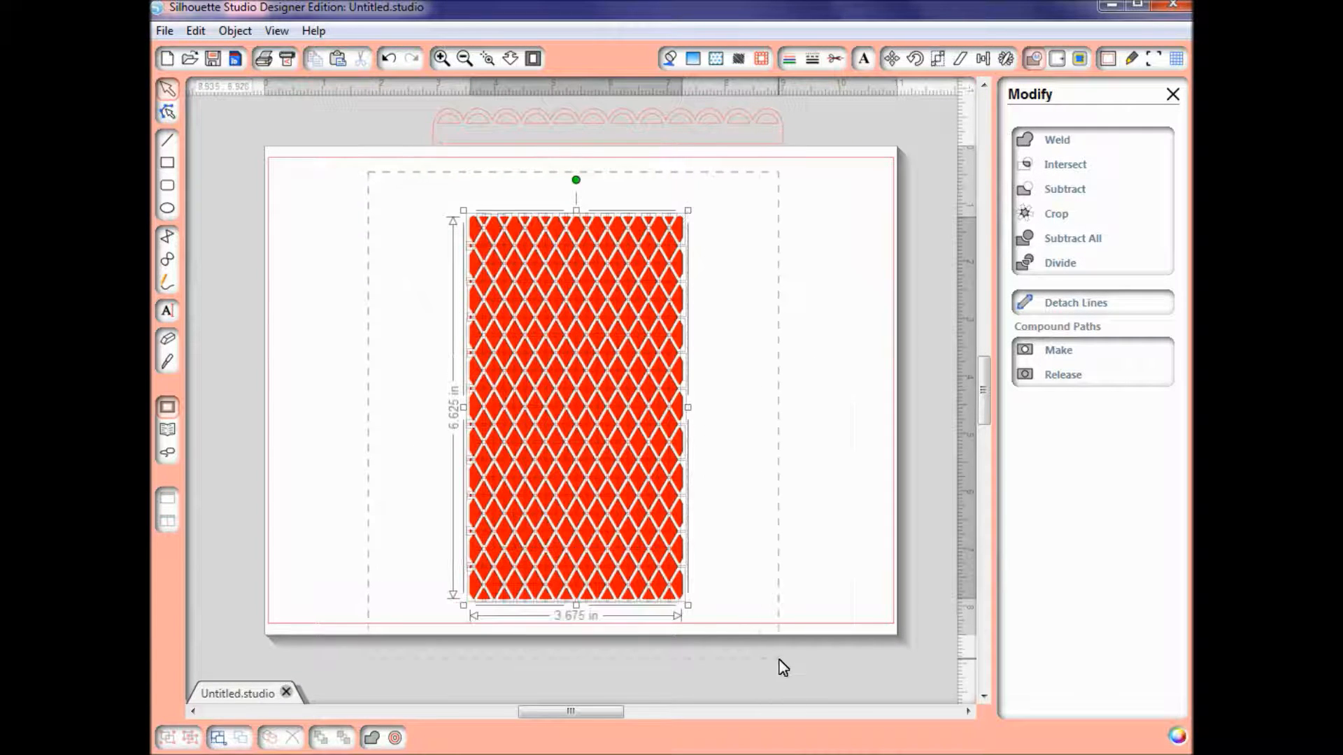
click(781, 578)
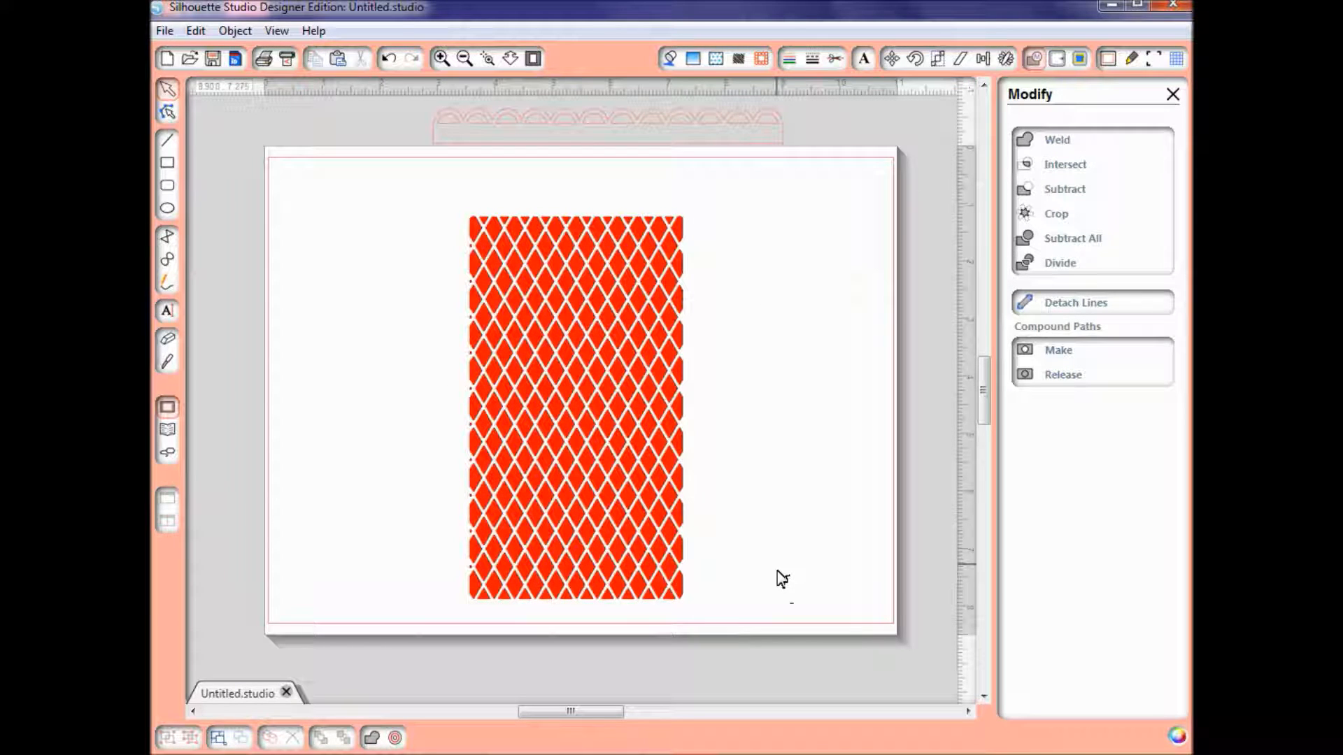
click(782, 578)
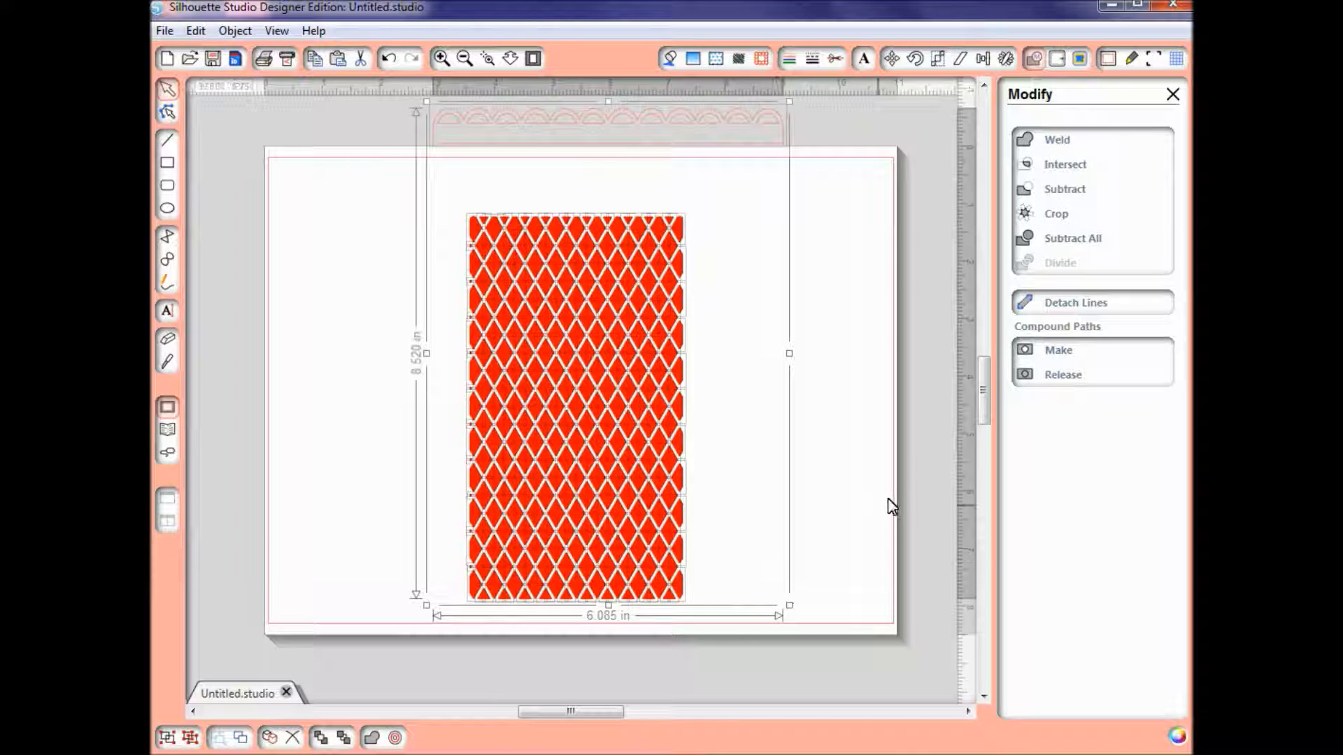
click(924, 491)
click(769, 137)
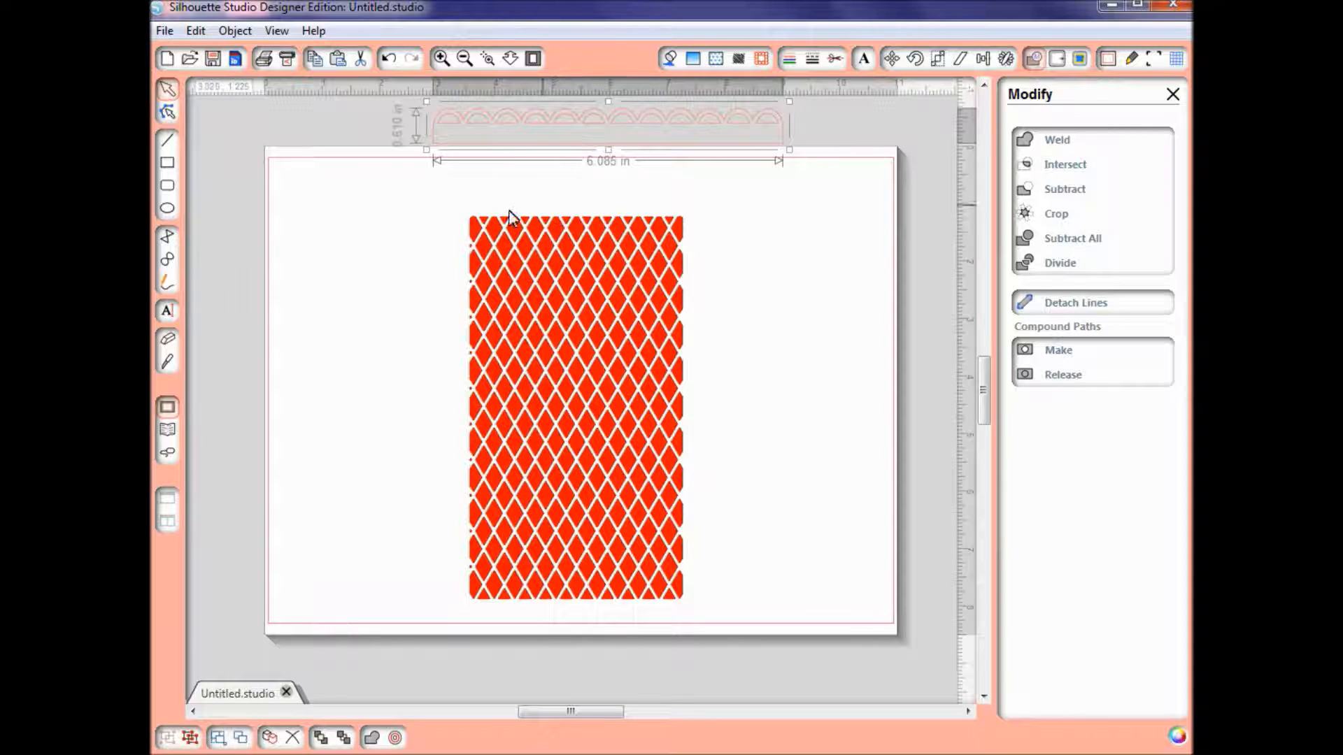
click(418, 199)
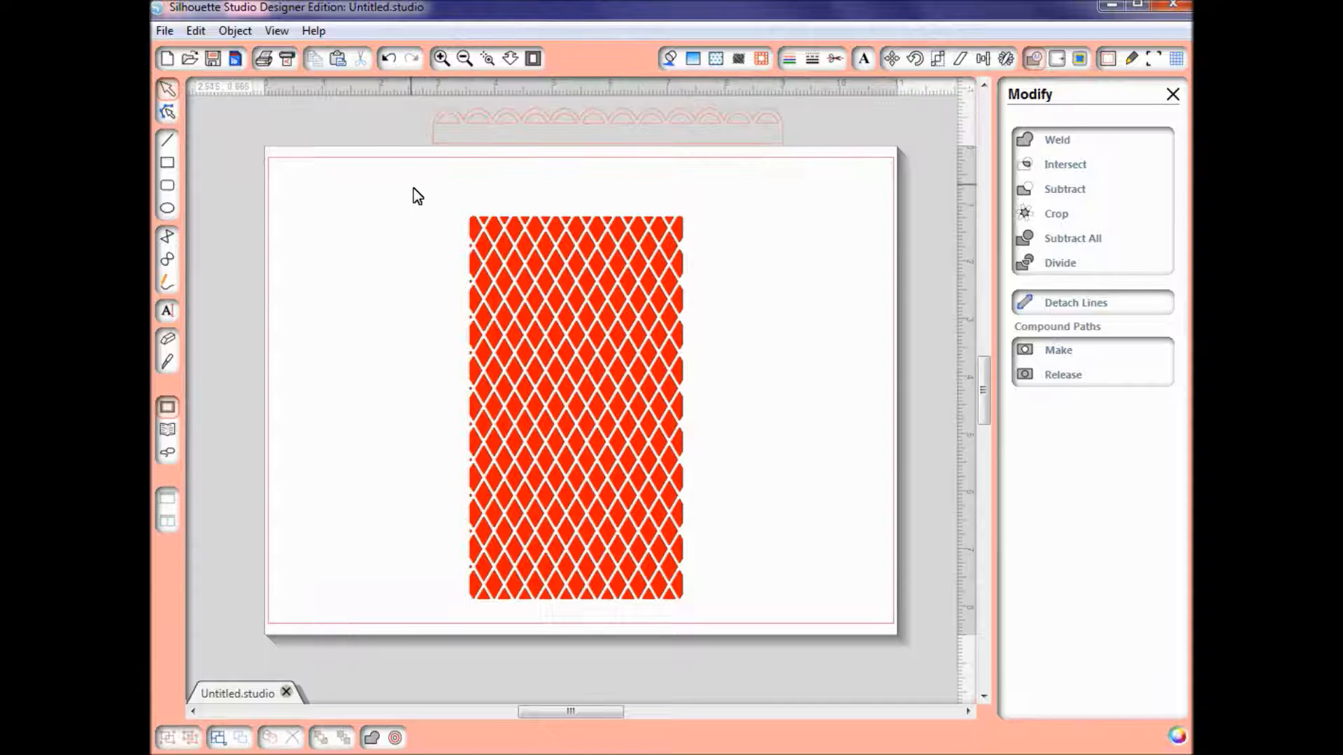
drag(414, 191, 751, 650)
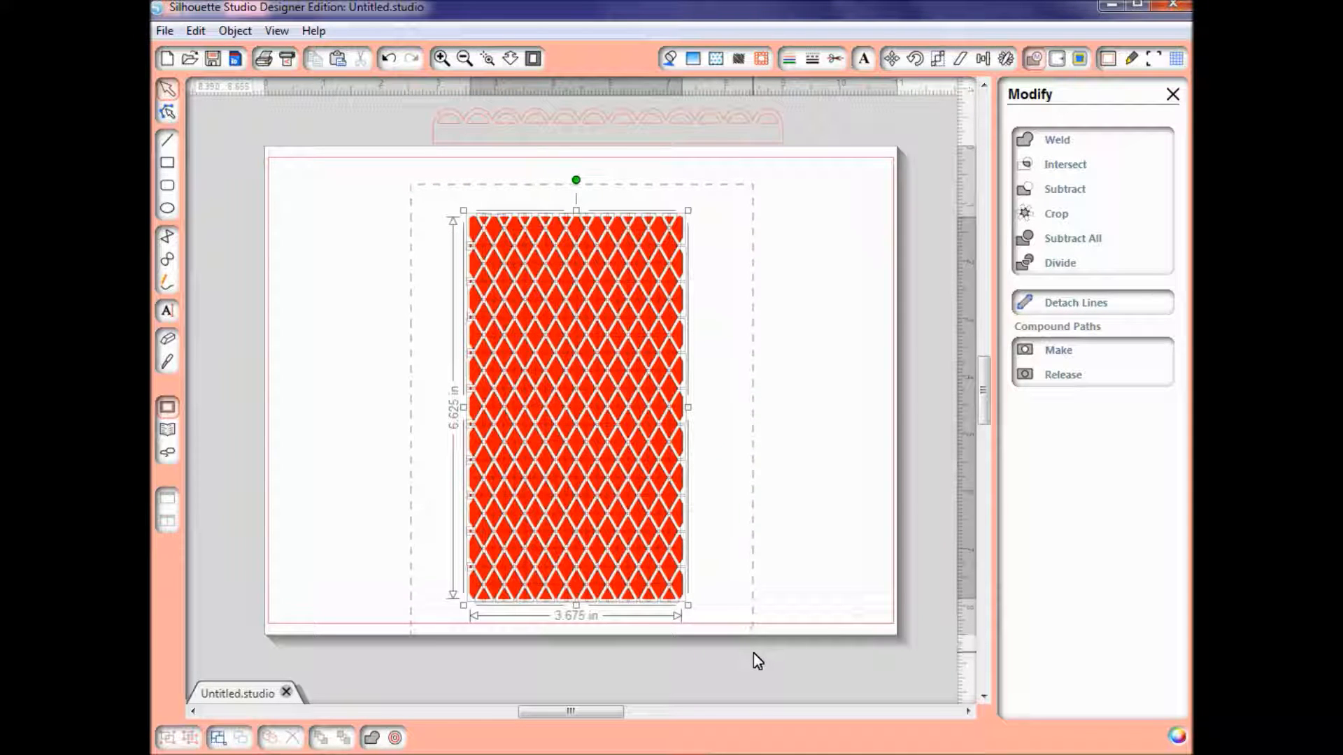
click(170, 739)
click(757, 482)
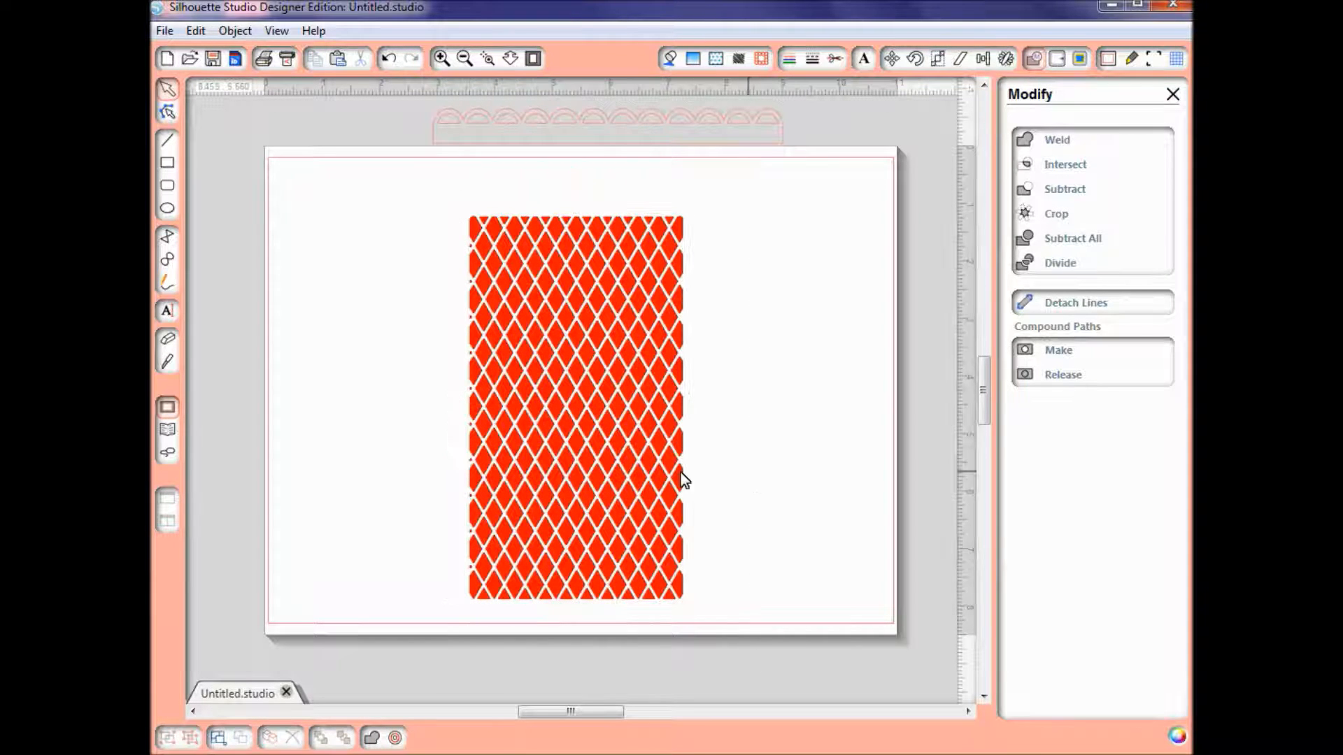
click(683, 479)
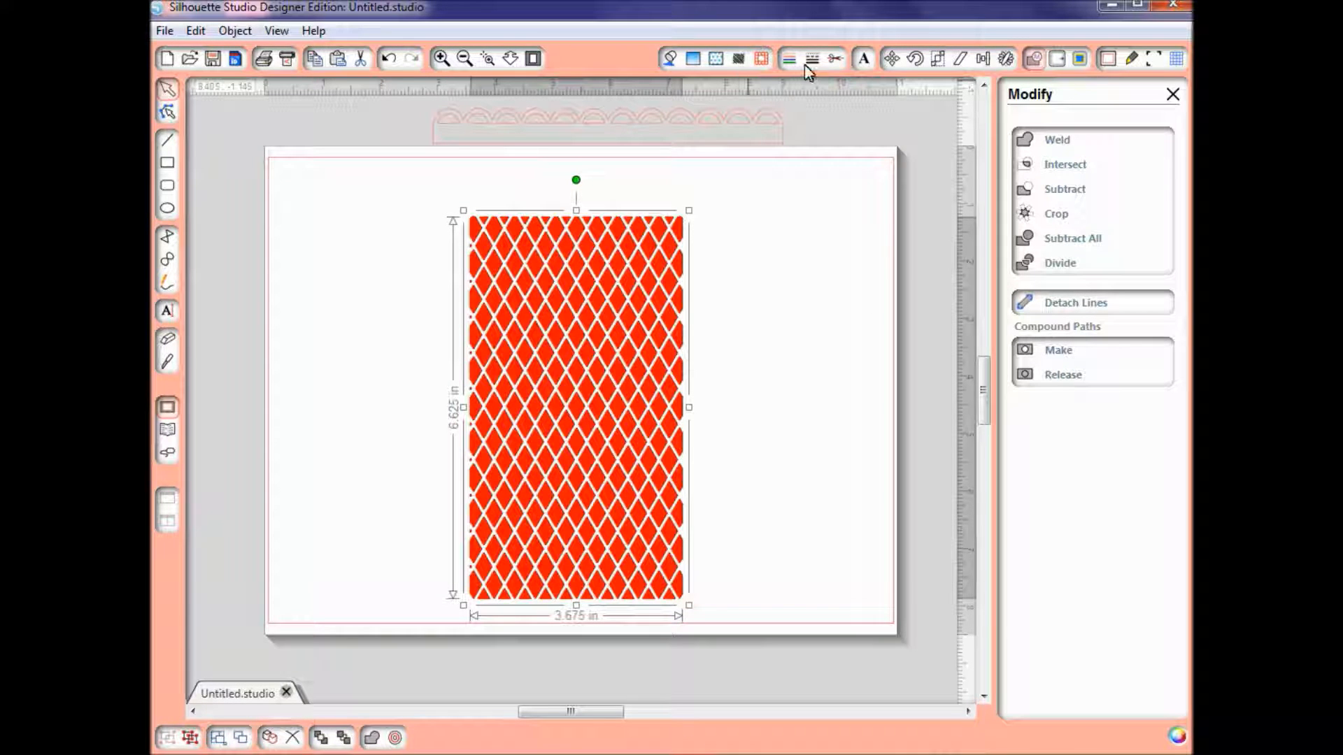
Step: Give the red lattice panel black outlines at 1.50 pt thickness and reselect it
click(1035, 58)
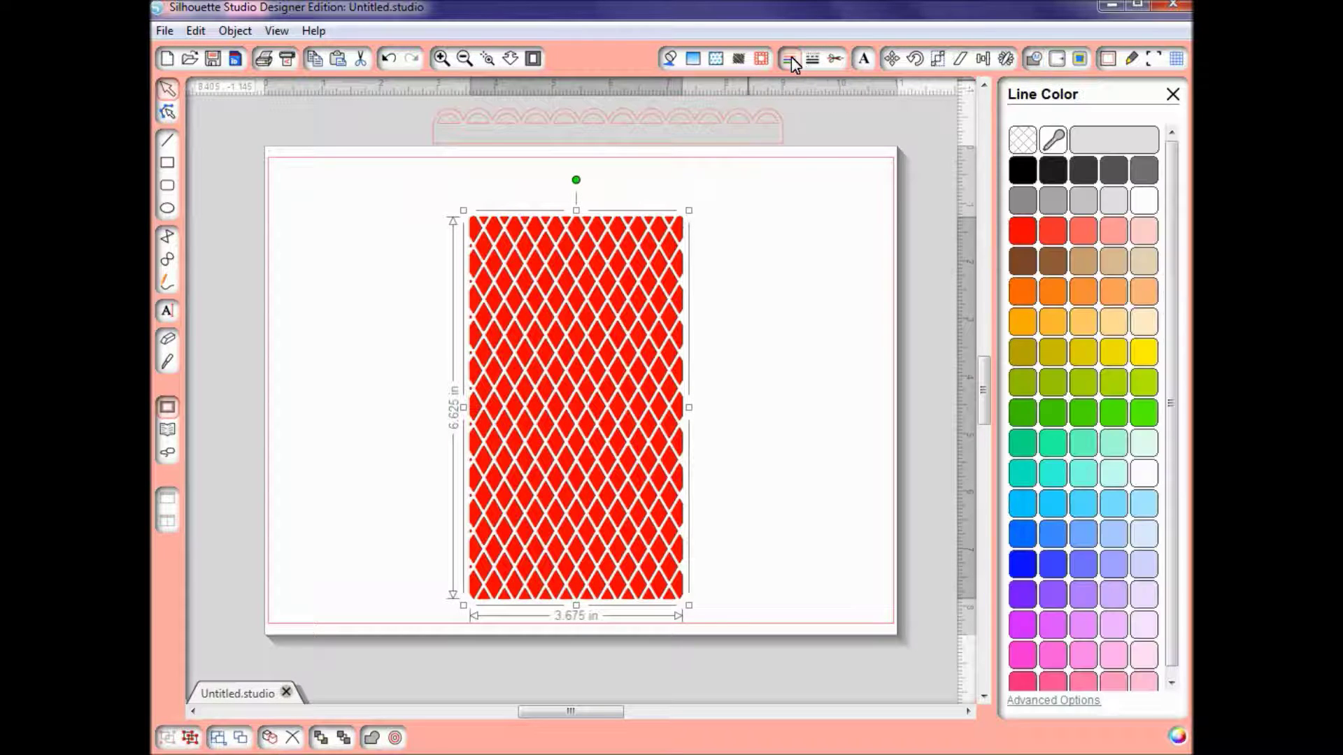
click(1019, 172)
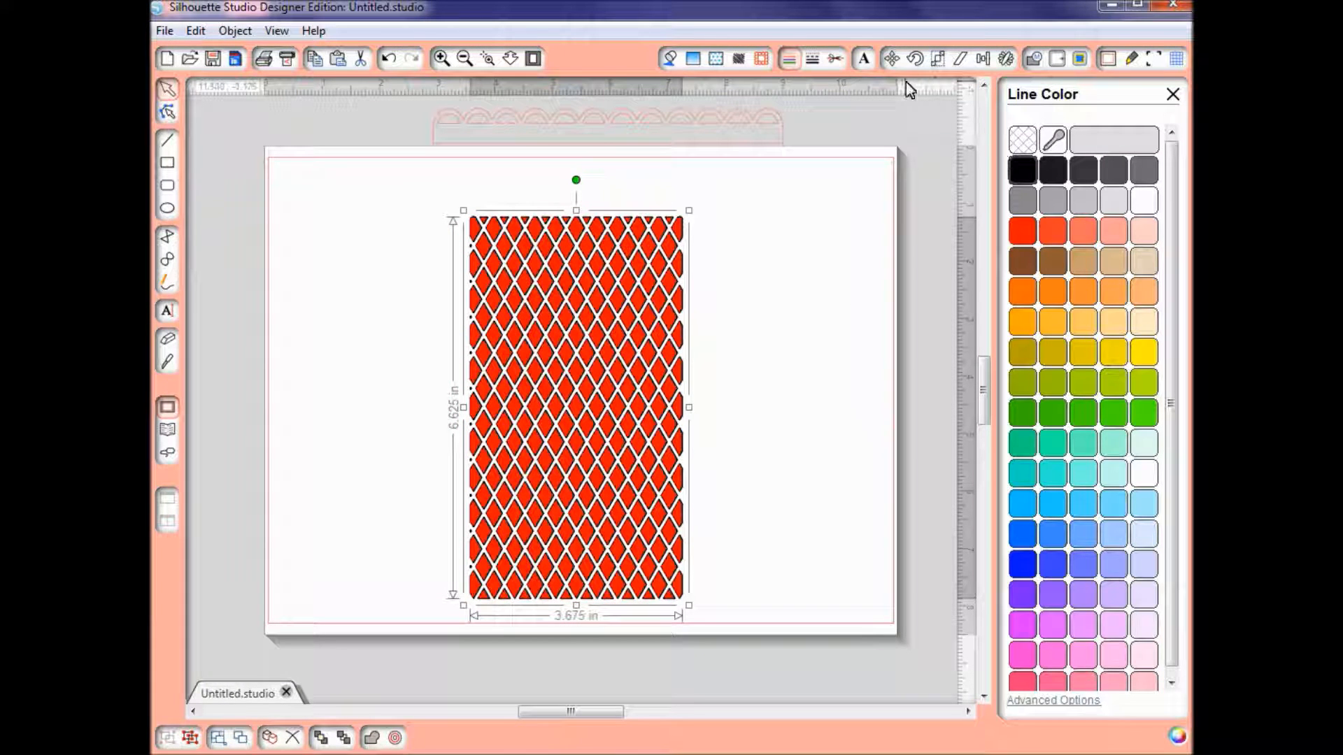
click(813, 60)
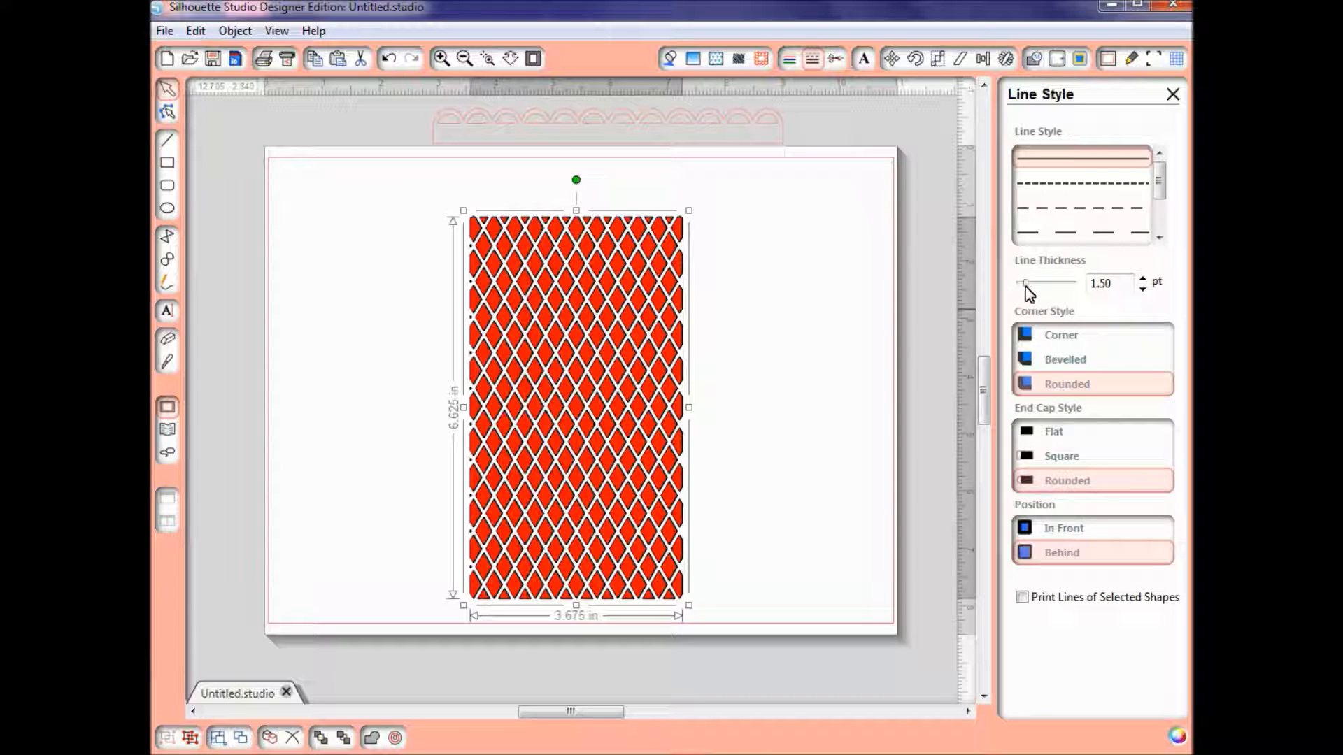
drag(1027, 286, 1027, 287)
click(879, 348)
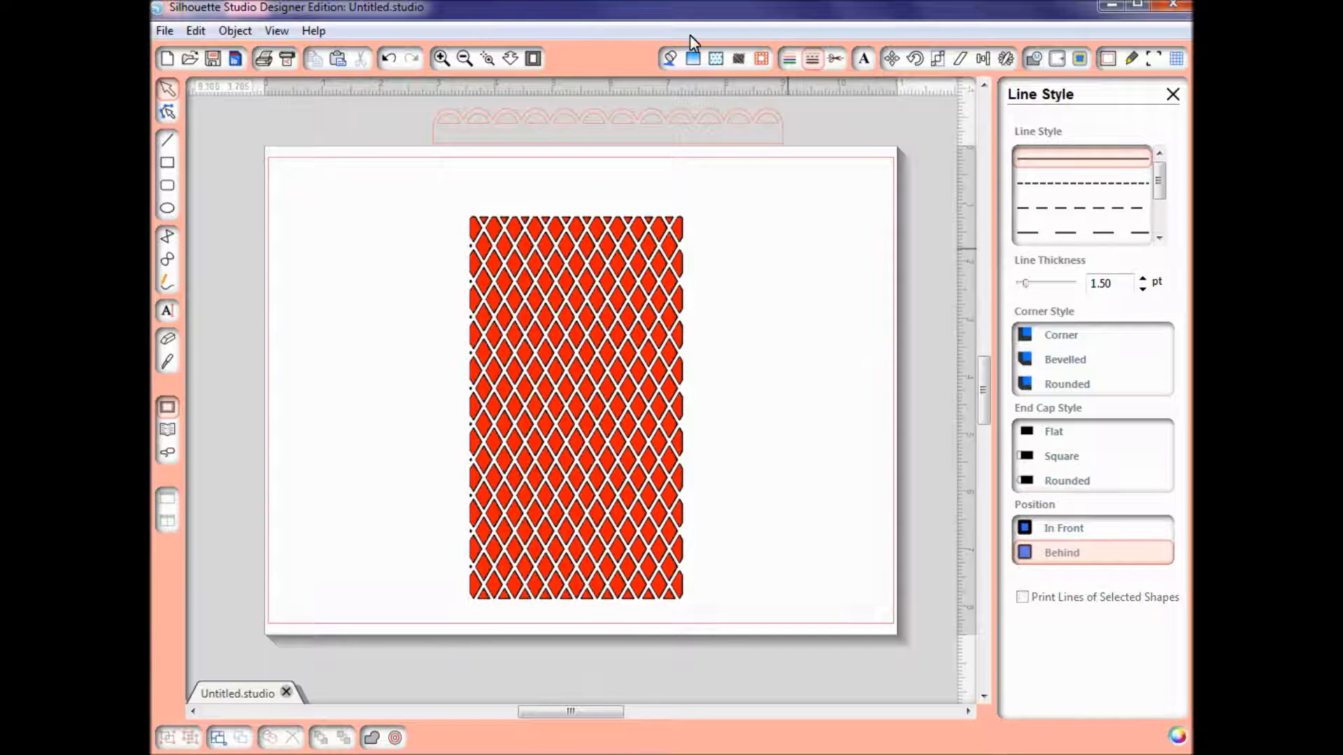
click(662, 265)
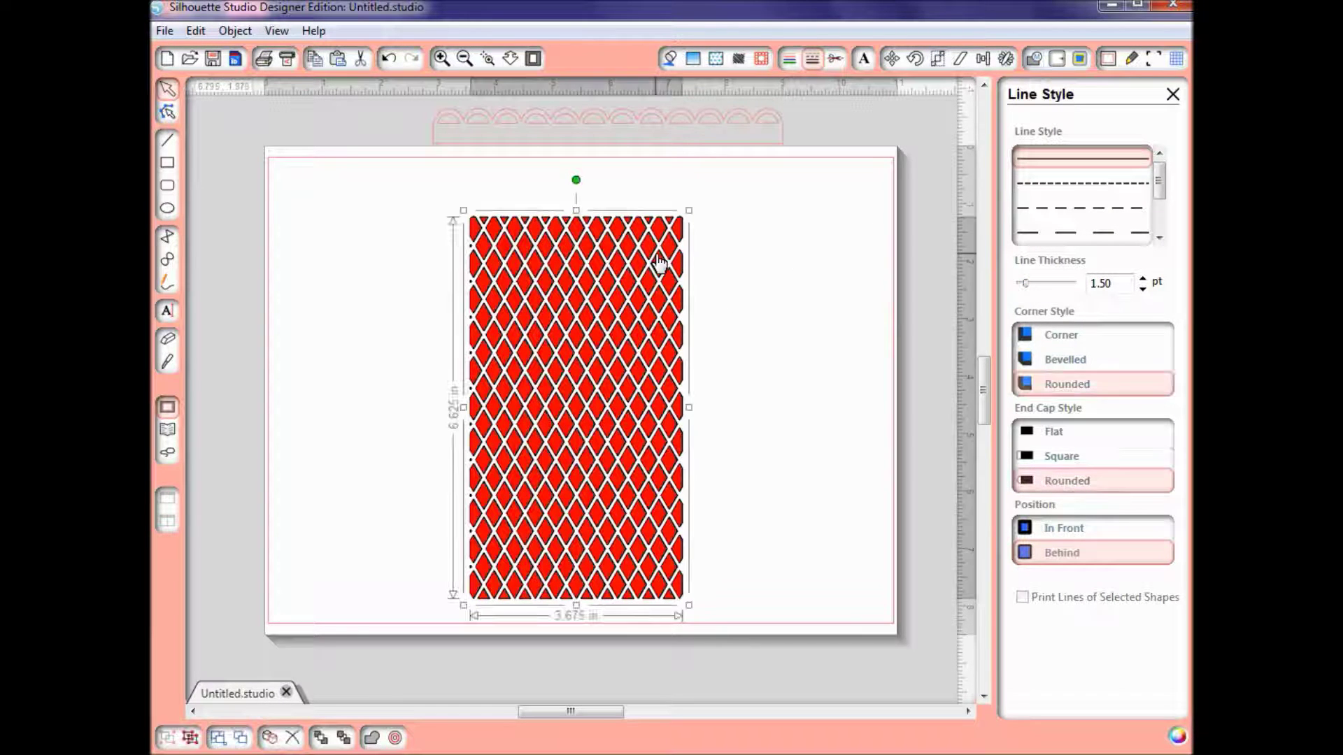
click(671, 59)
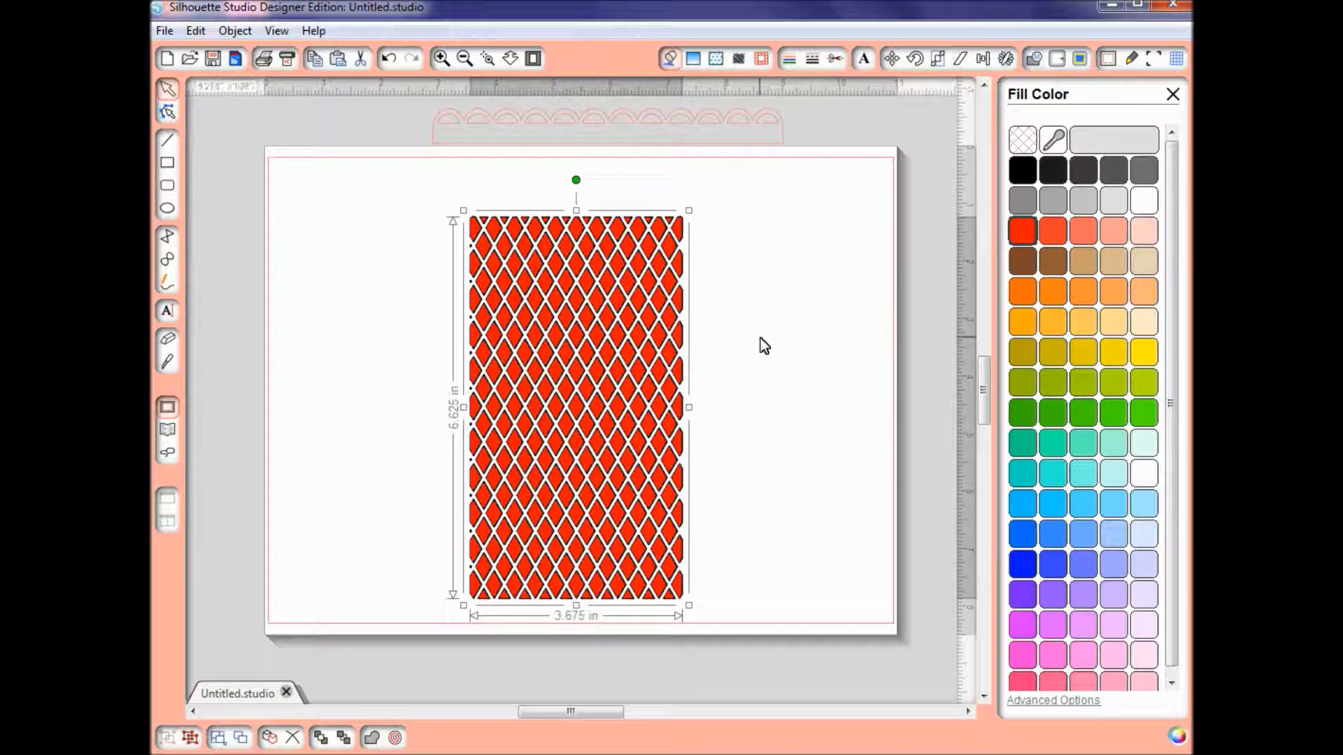
Step: Fill the lattice panel white and nudge it slightly higher on the page
click(1144, 203)
click(849, 373)
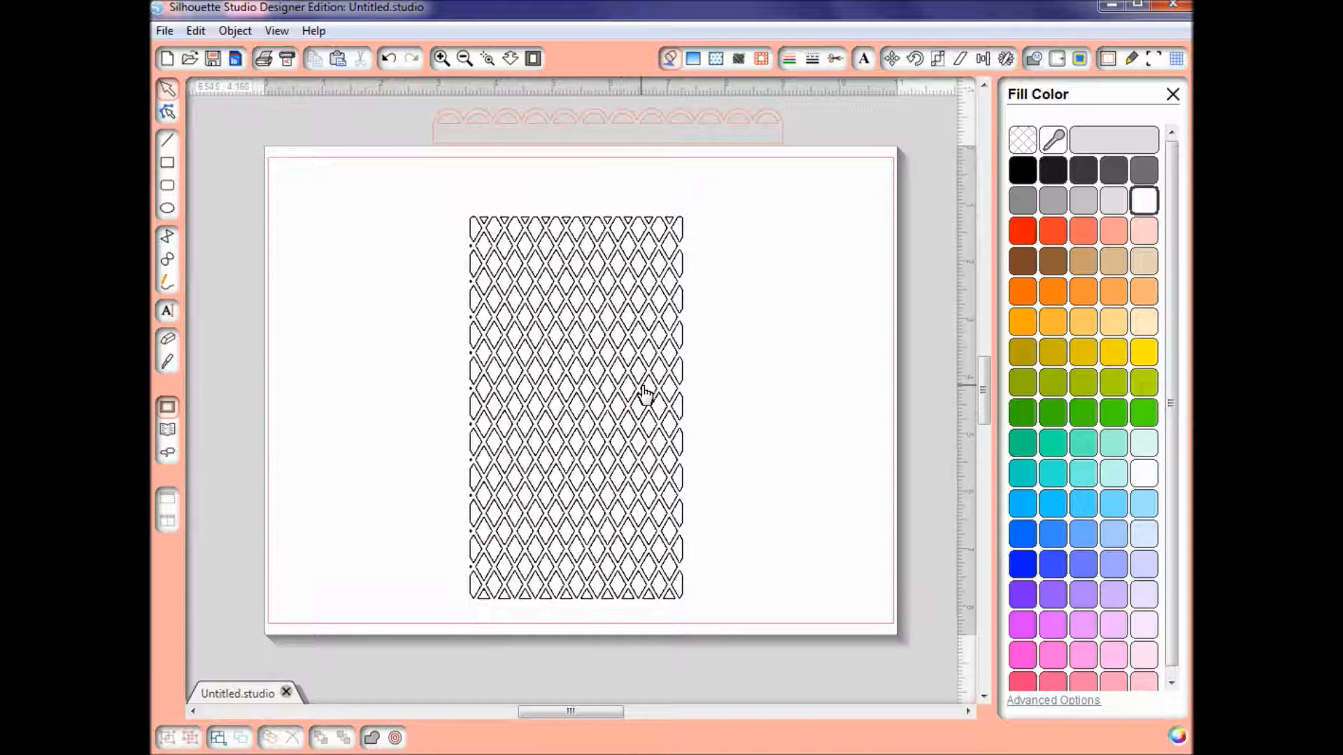
drag(644, 394, 644, 383)
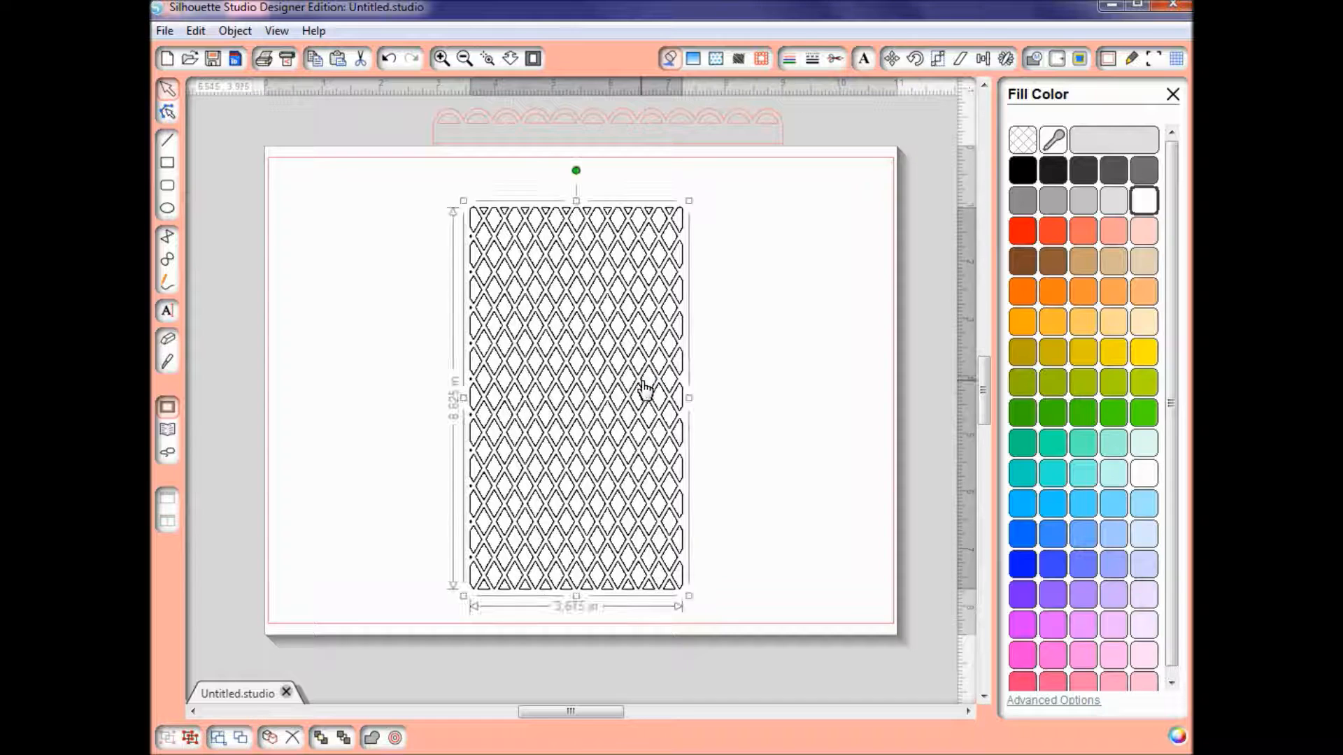
click(414, 321)
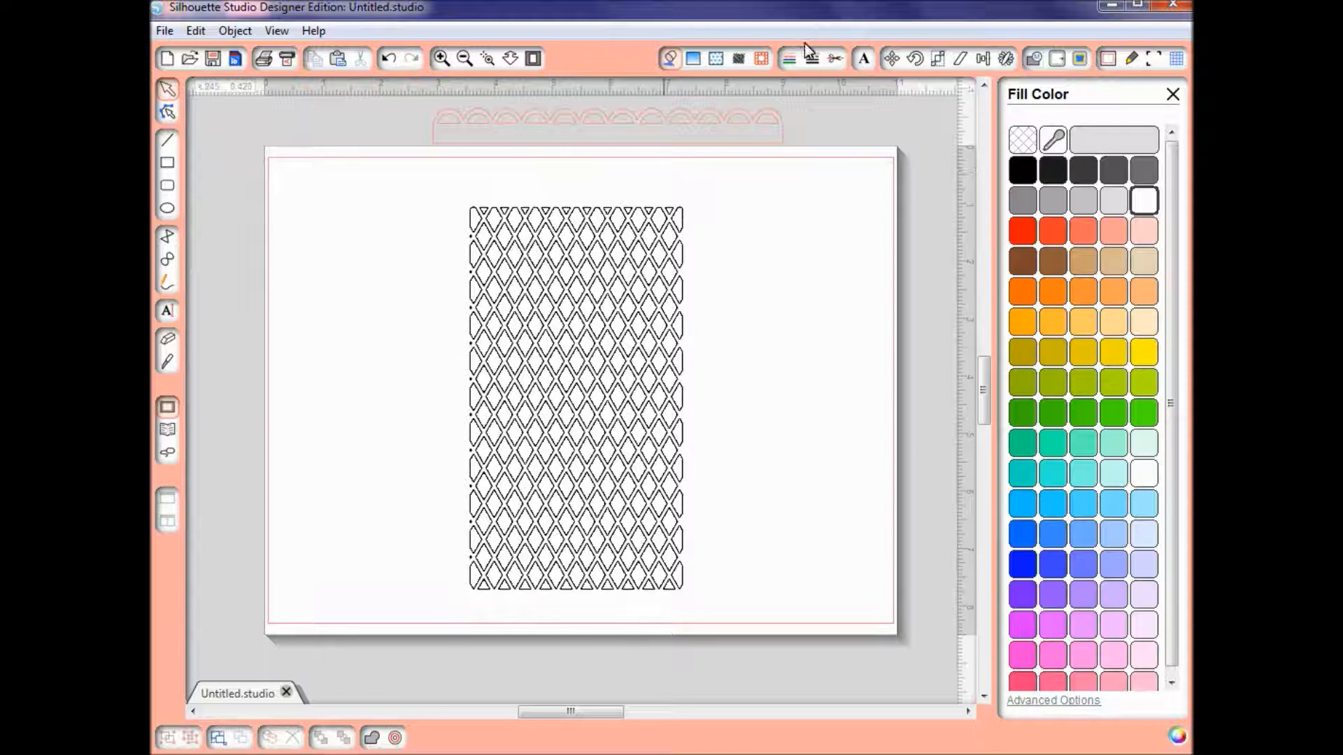
click(788, 61)
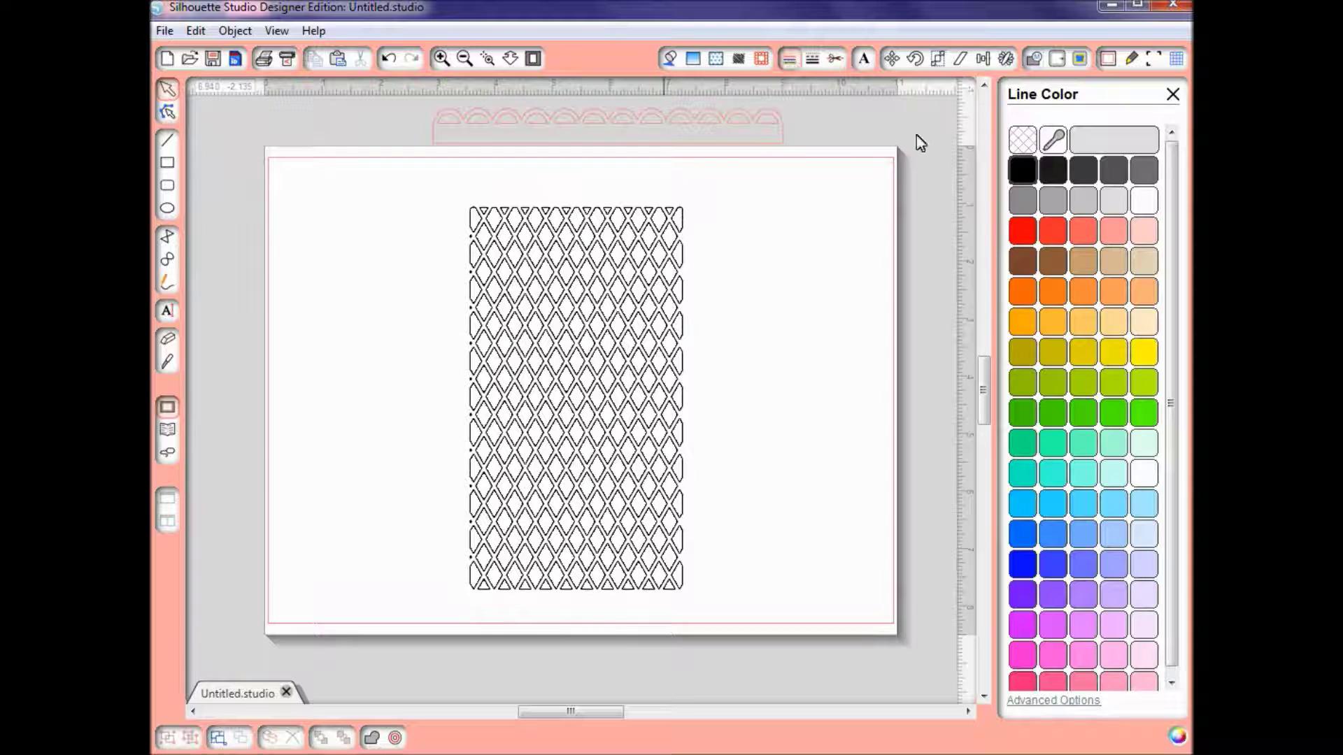
Step: Draw a red-outlined rectangle around the lattice panel as a frame
click(1023, 231)
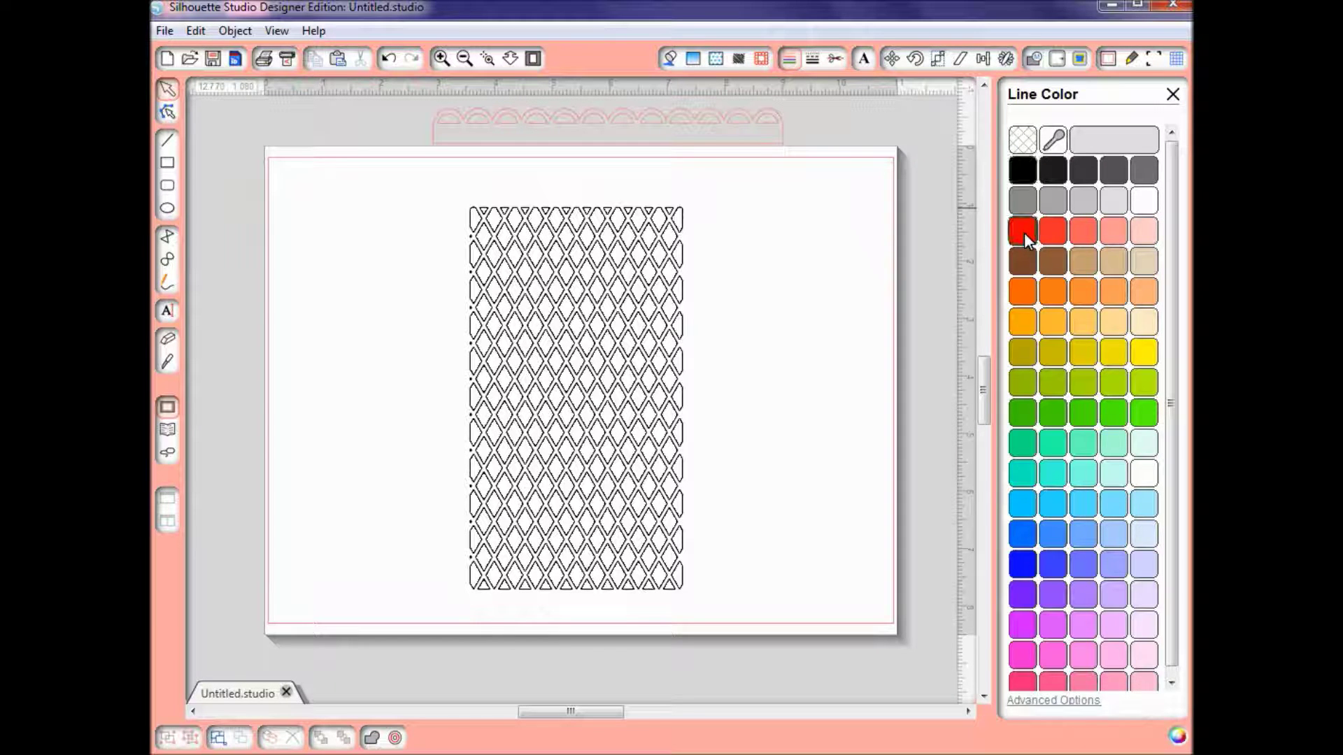
click(169, 164)
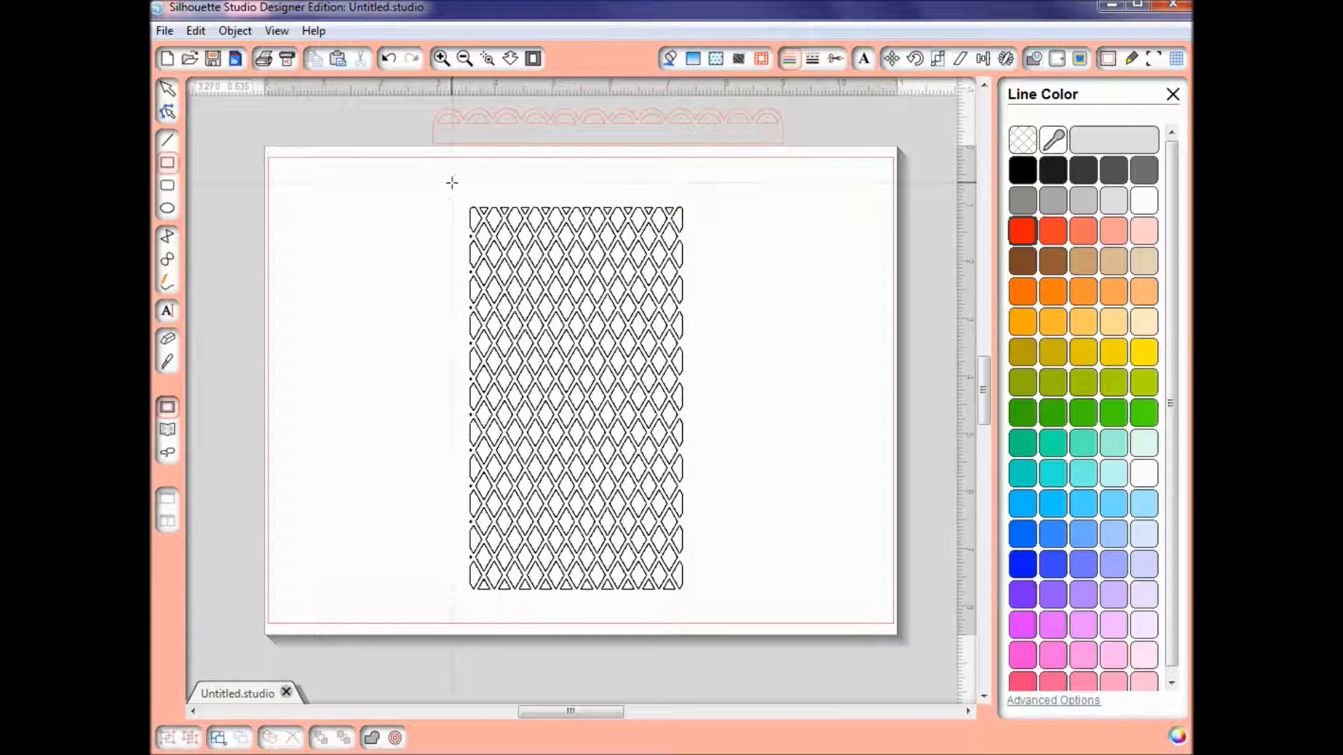
mouse_move(448, 184)
mouse_down()
mouse_move(625, 607)
mouse_move(711, 610)
mouse_up()
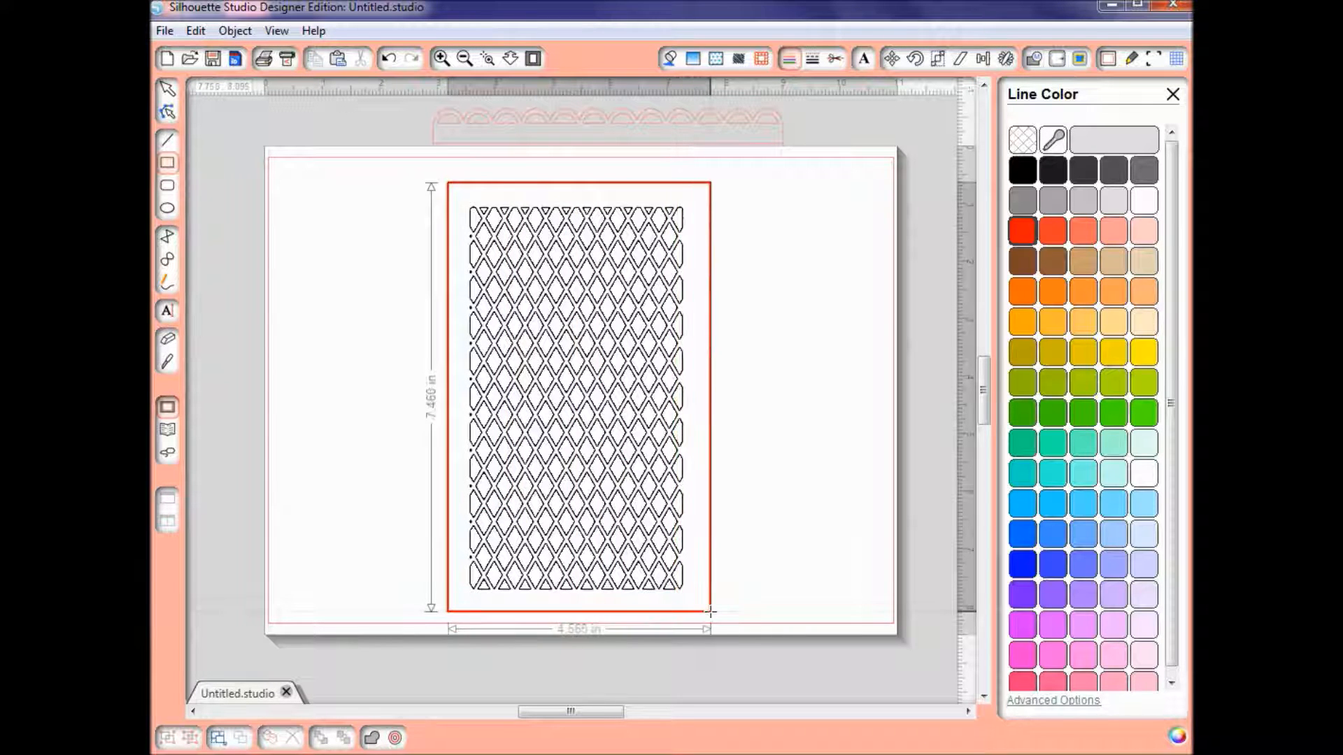
drag(712, 609, 714, 609)
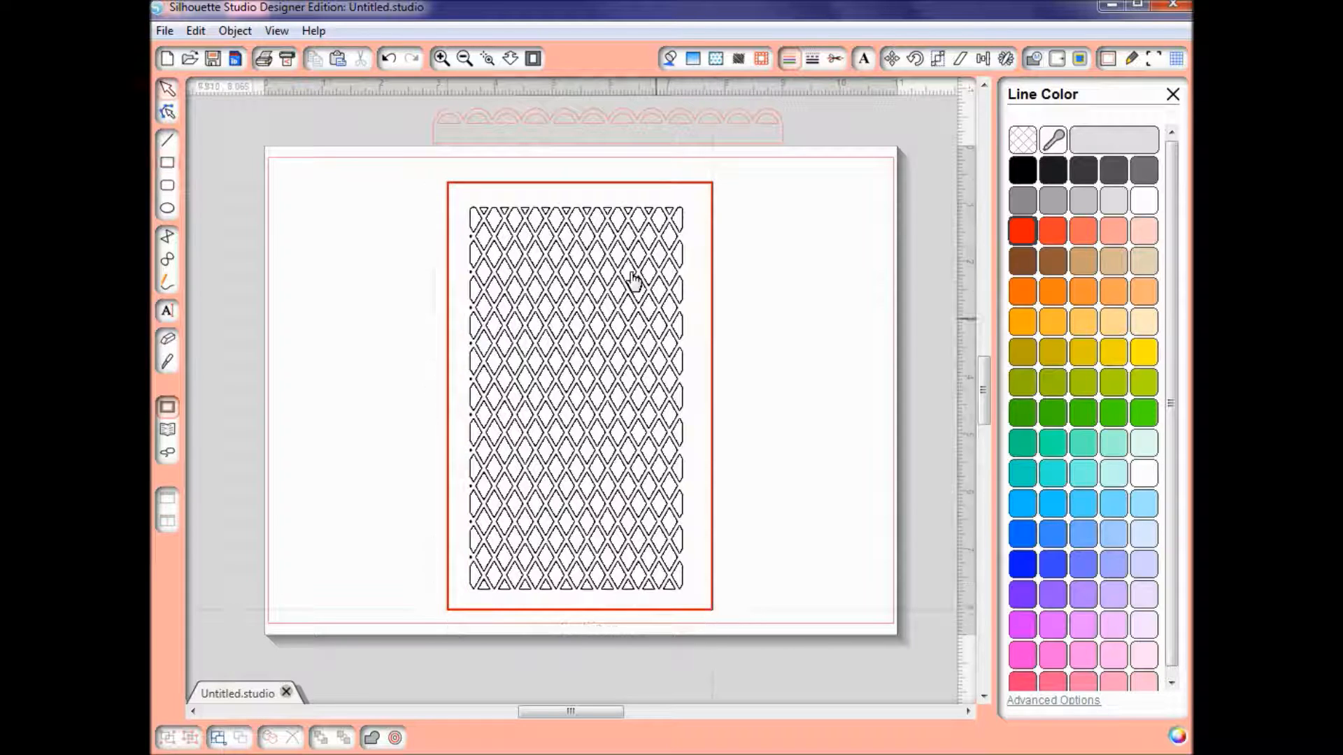
Step: Stretch the frame's top and bottom edges to roughly 4.595 × 7.495 in
click(586, 194)
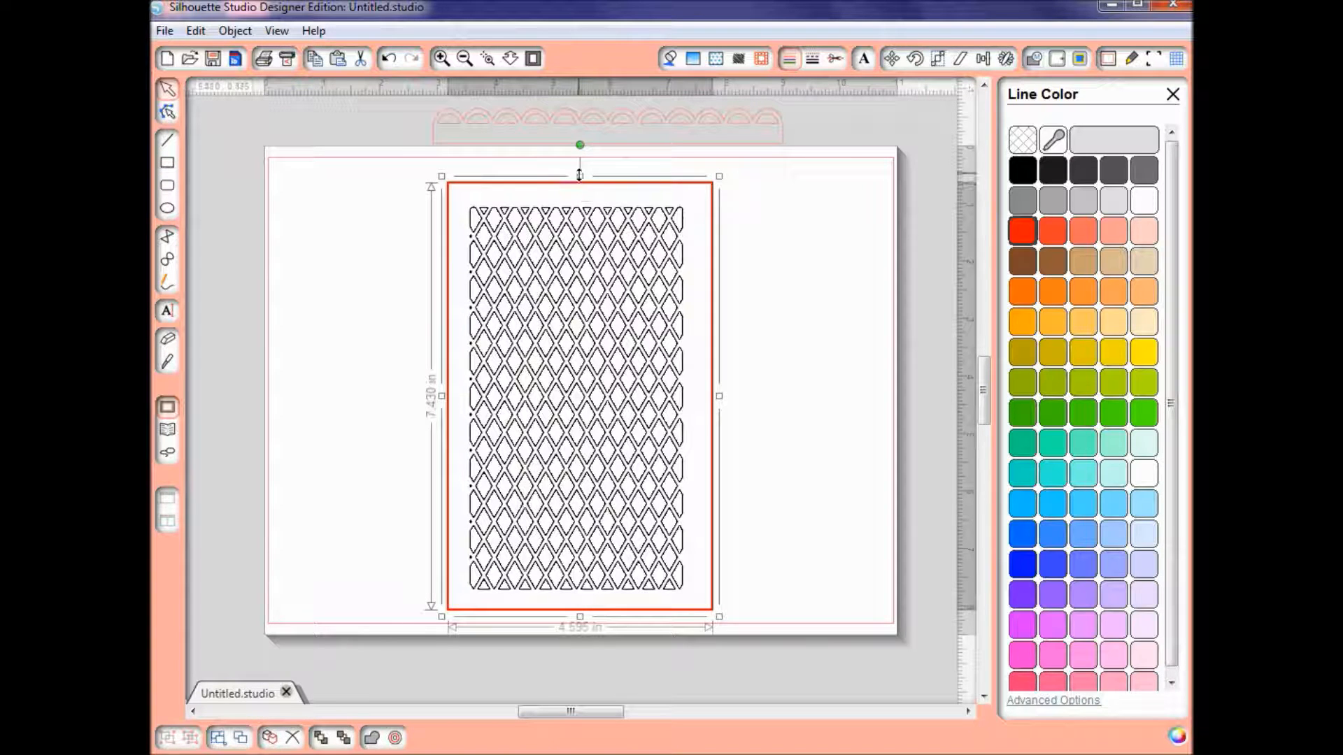
drag(580, 183, 580, 174)
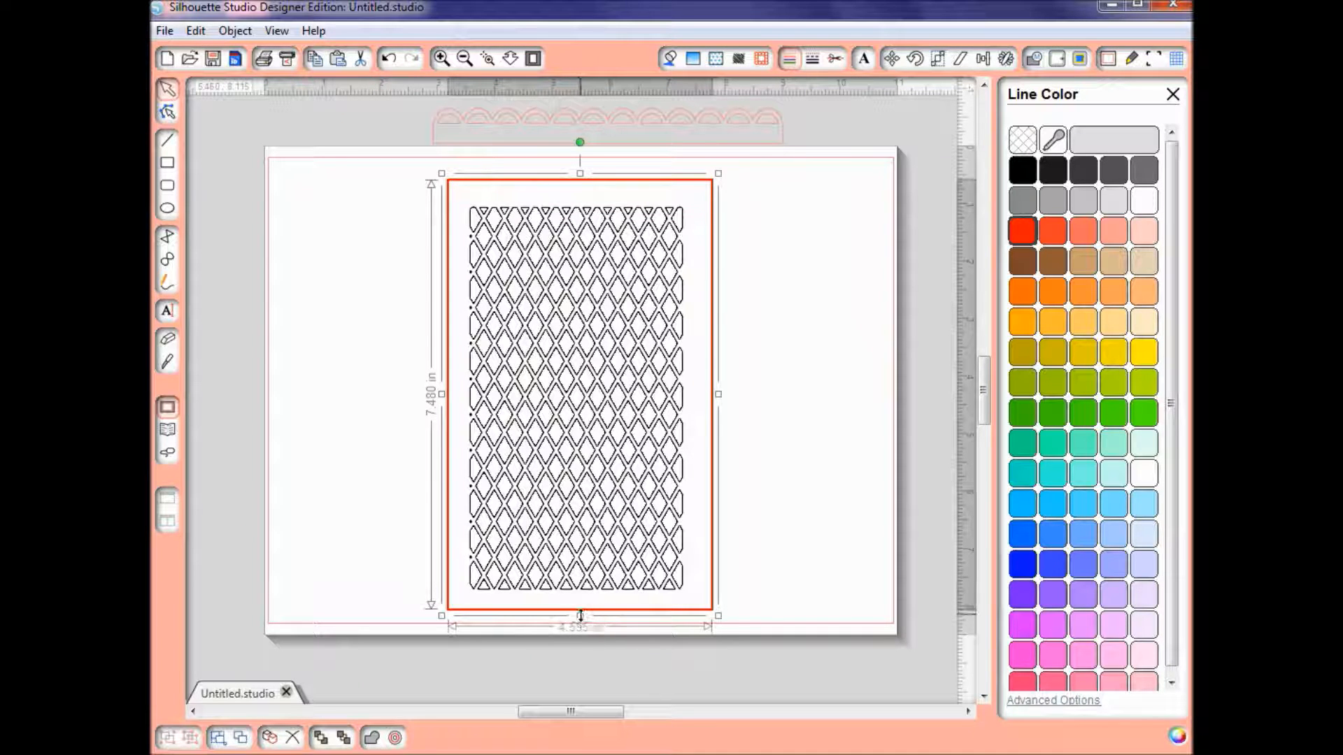
drag(581, 618, 580, 619)
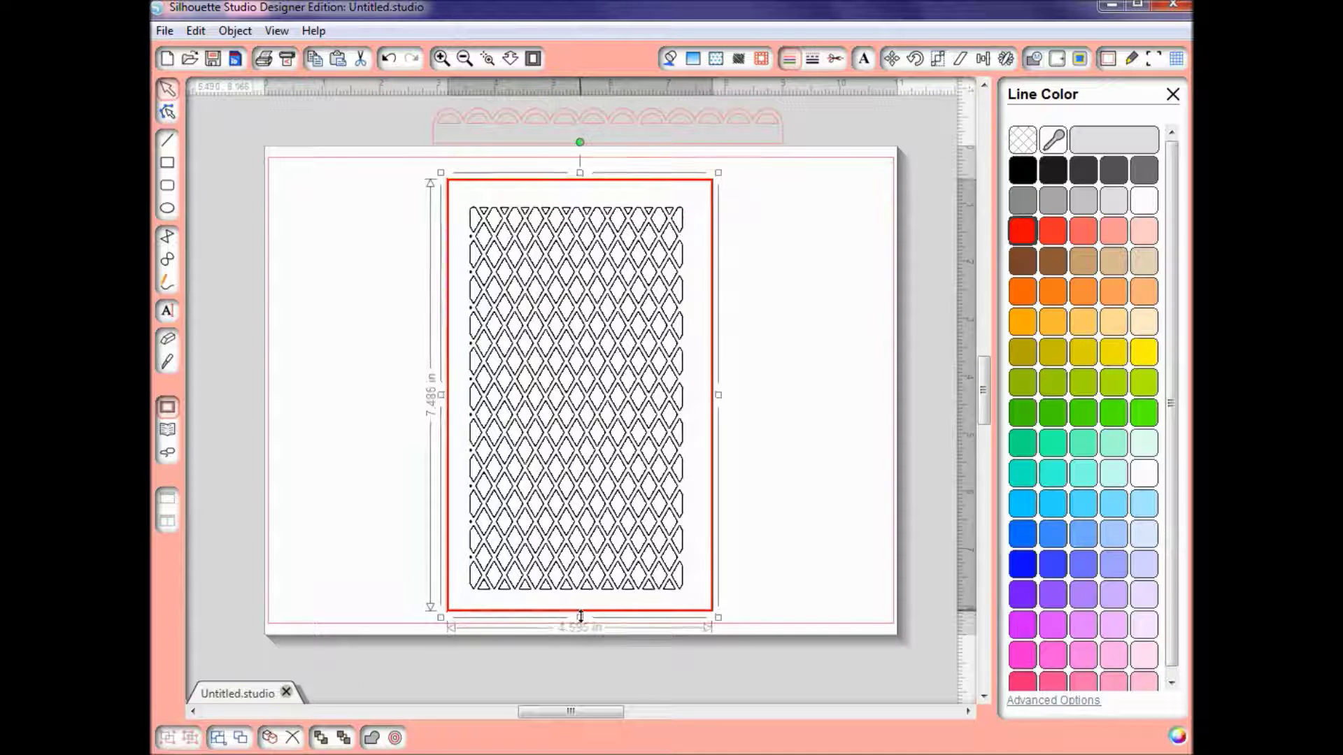
click(818, 546)
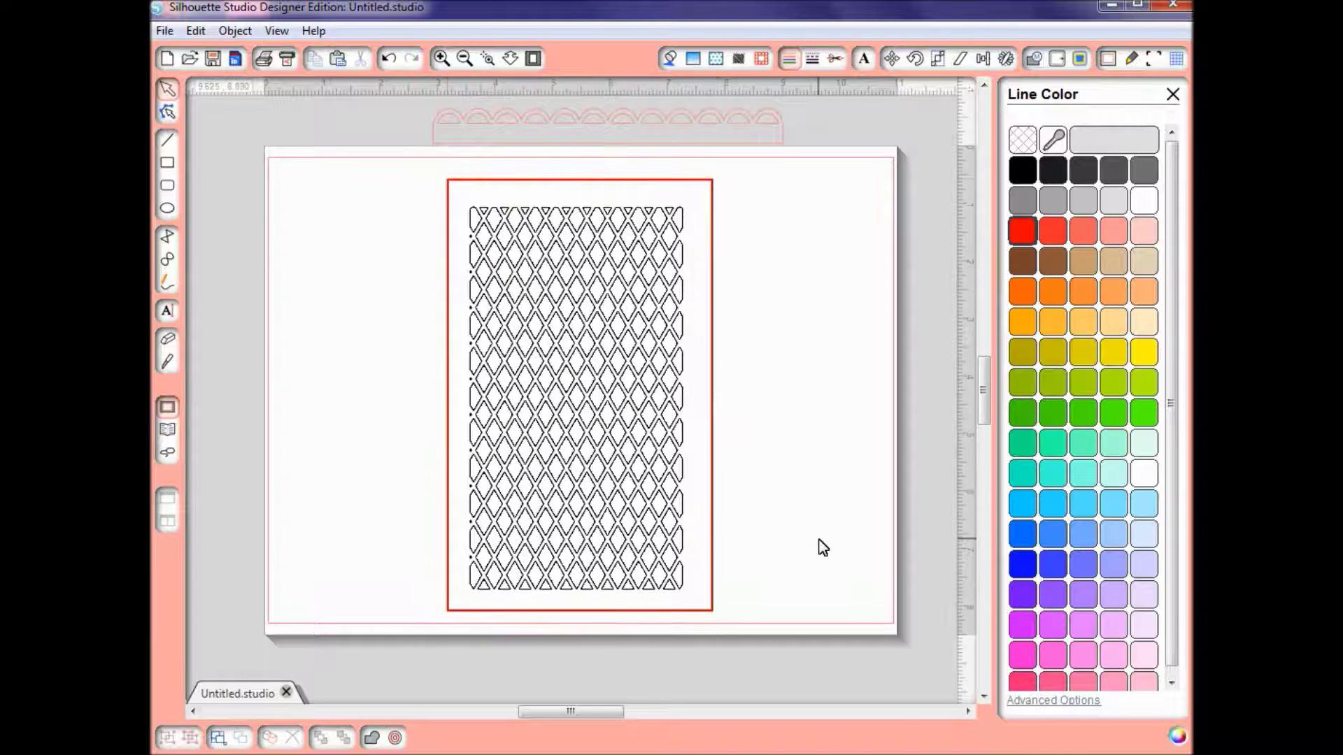
click(661, 127)
Step: Rotate the scalloped border upright and move it to the frame's left side
drag(661, 131, 777, 302)
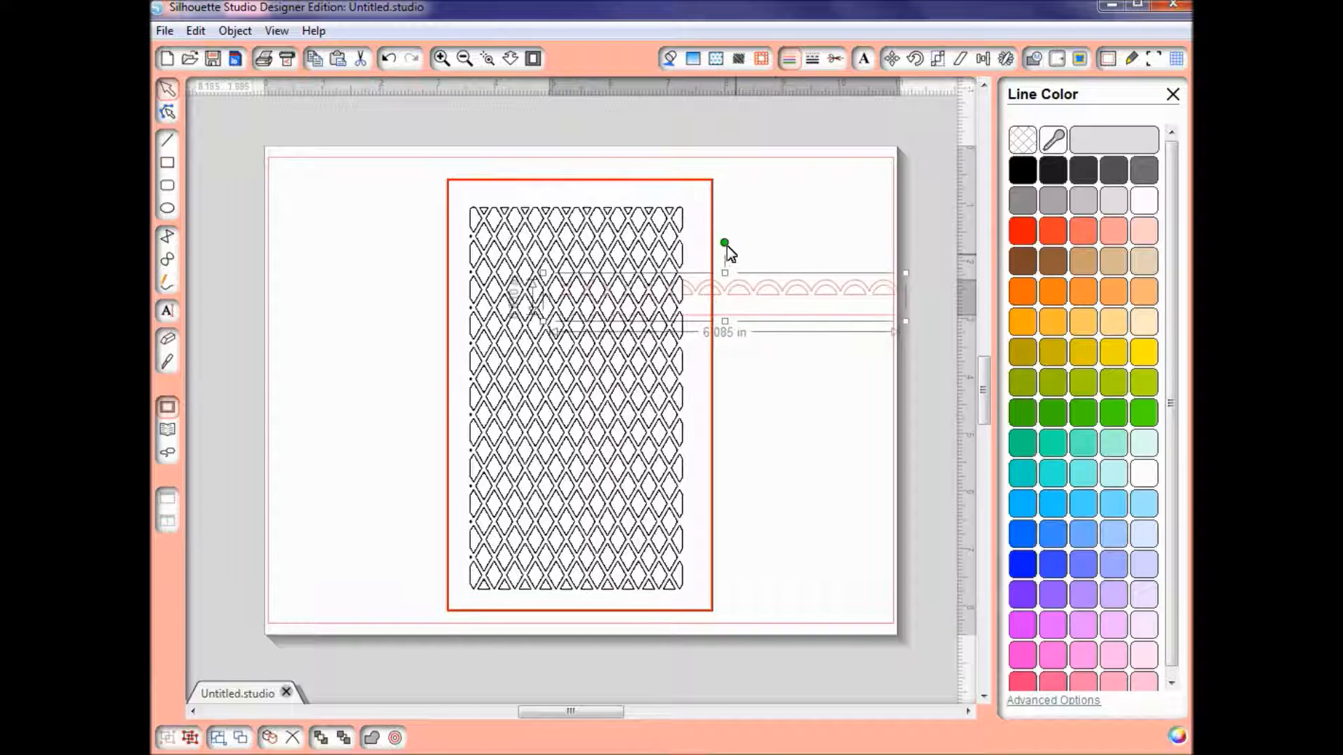
click(1008, 59)
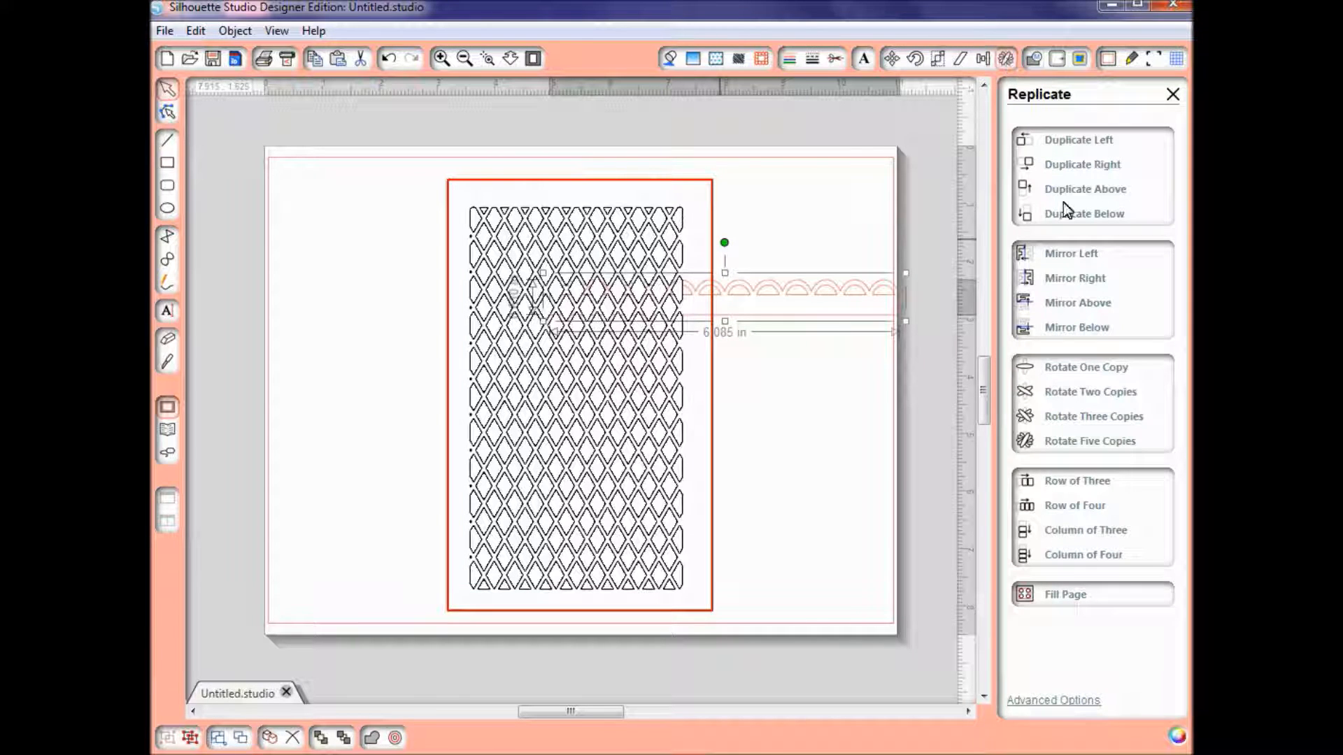
click(927, 59)
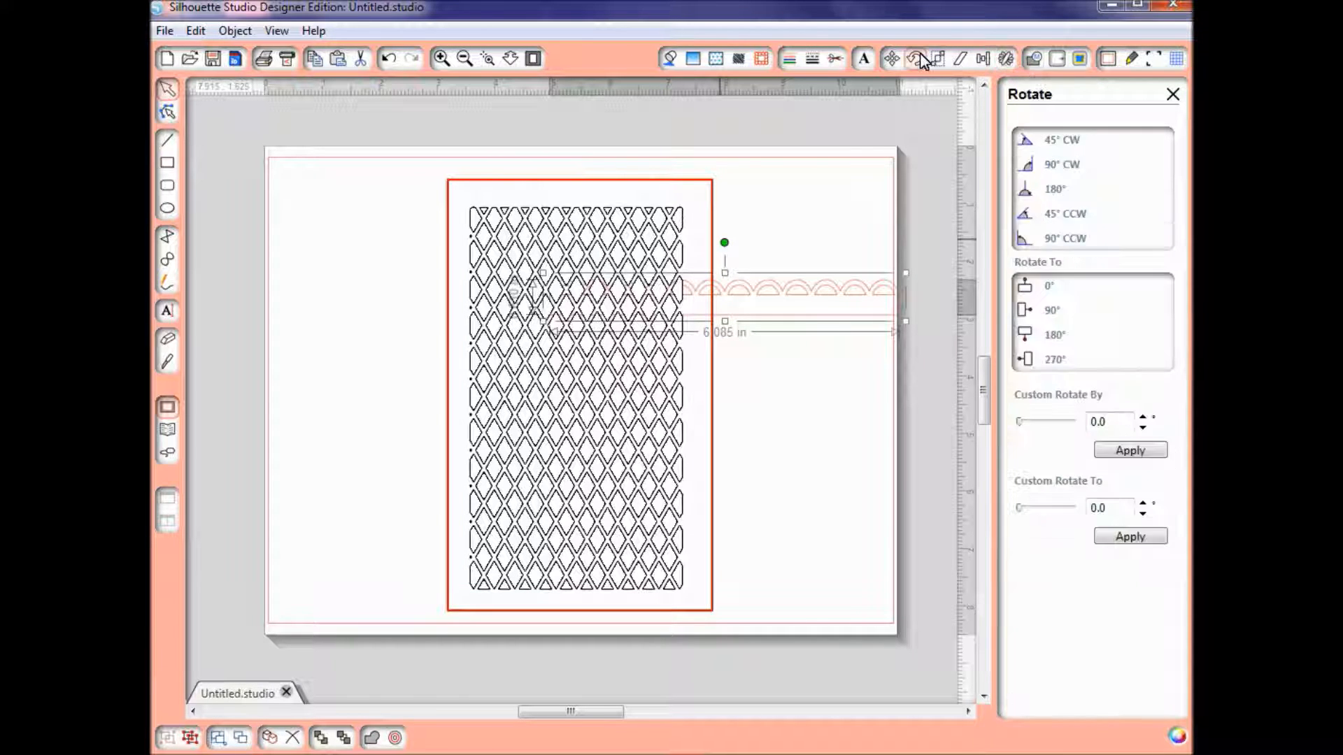
click(1071, 239)
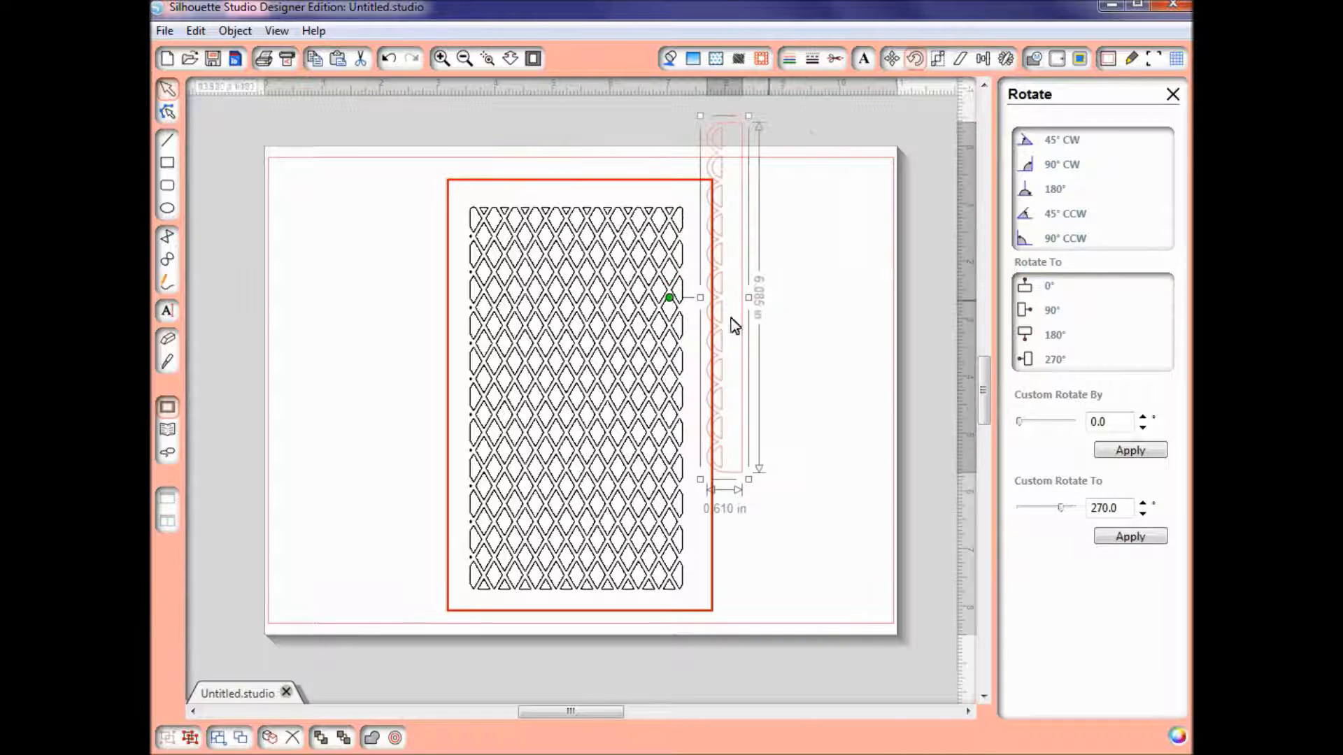
mouse_move(749, 332)
mouse_down()
mouse_move(514, 404)
mouse_move(453, 470)
mouse_up()
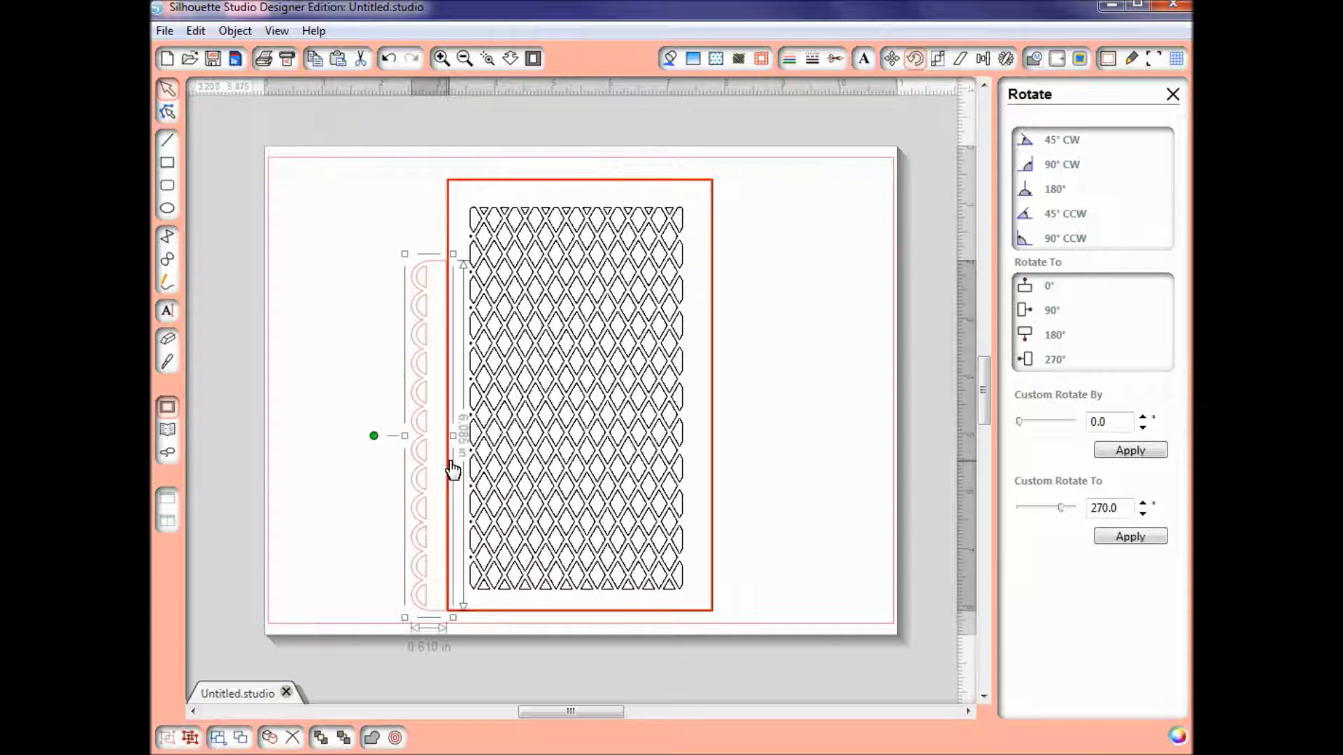
drag(453, 469, 455, 469)
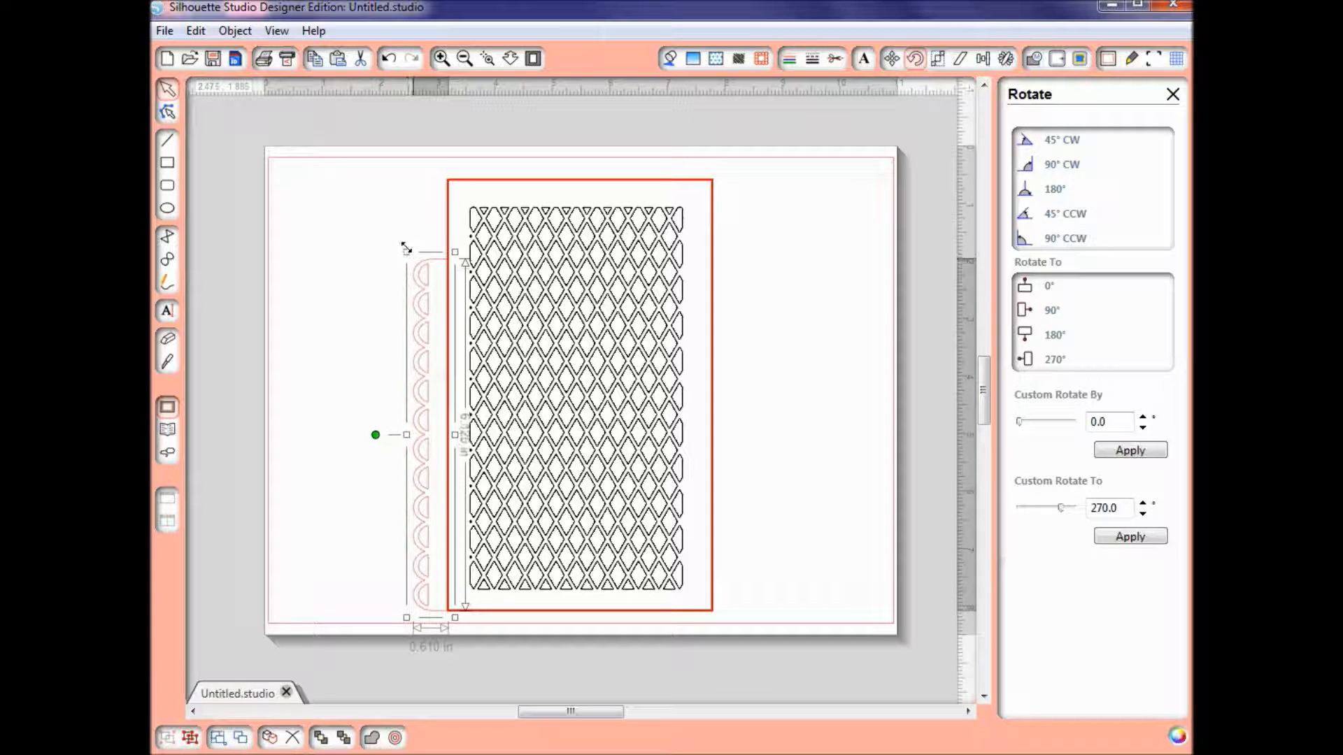
Step: Enlarge the left scalloped border slightly and nudge it flush against the frame
drag(408, 254, 416, 172)
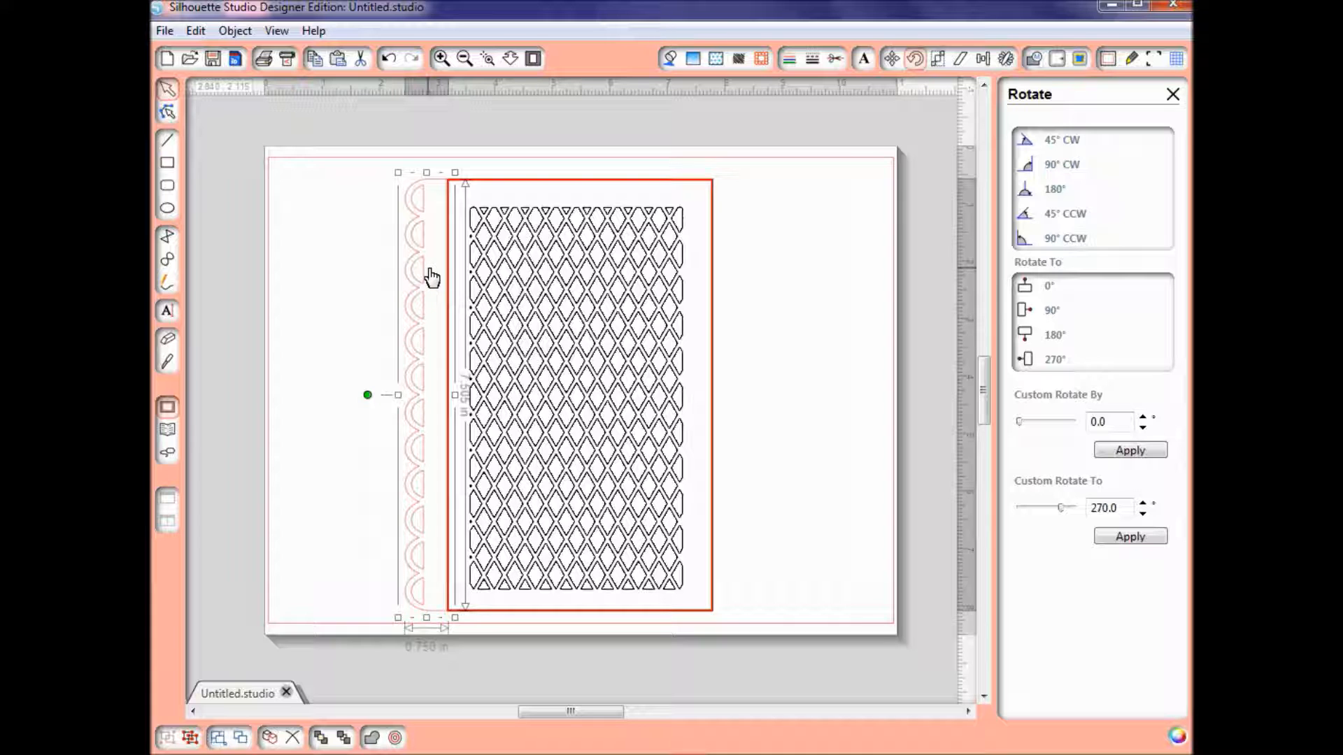
key(Right)
key(Right)
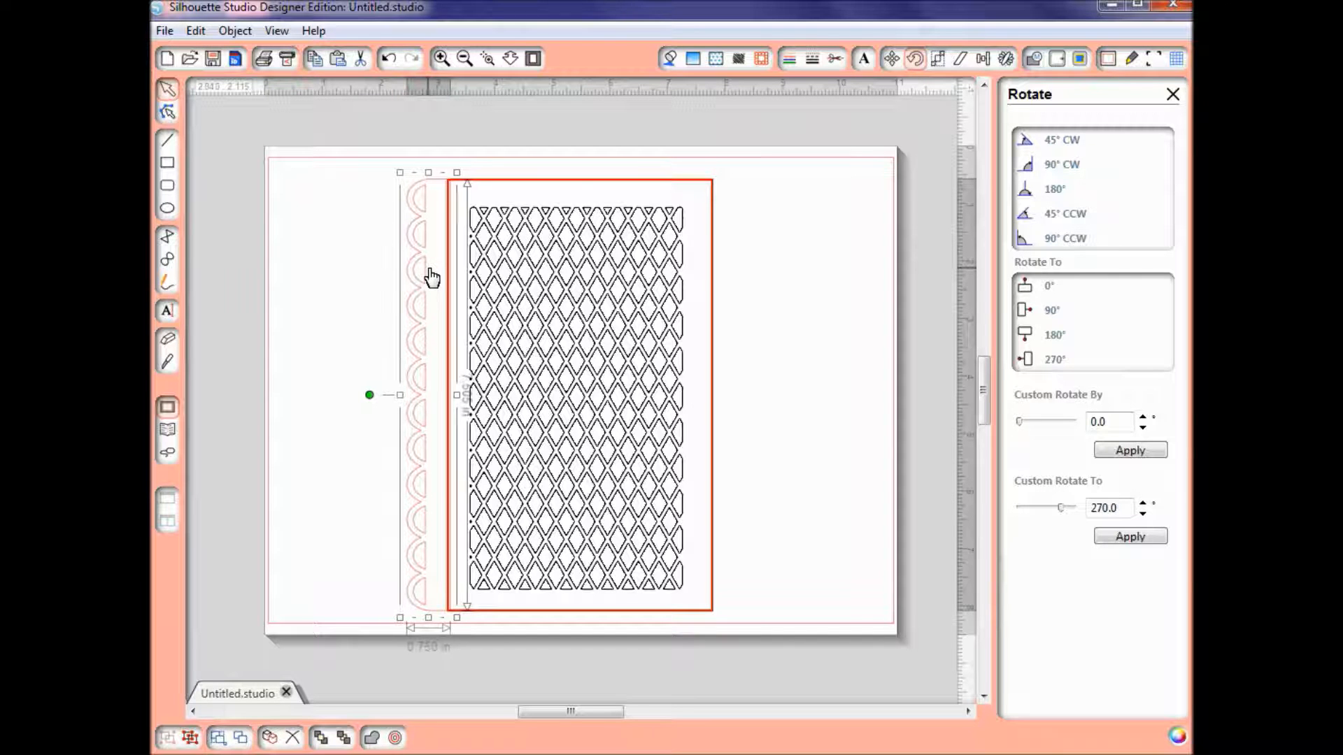
key(Right)
key(Right)
key(Right)
key(Right)
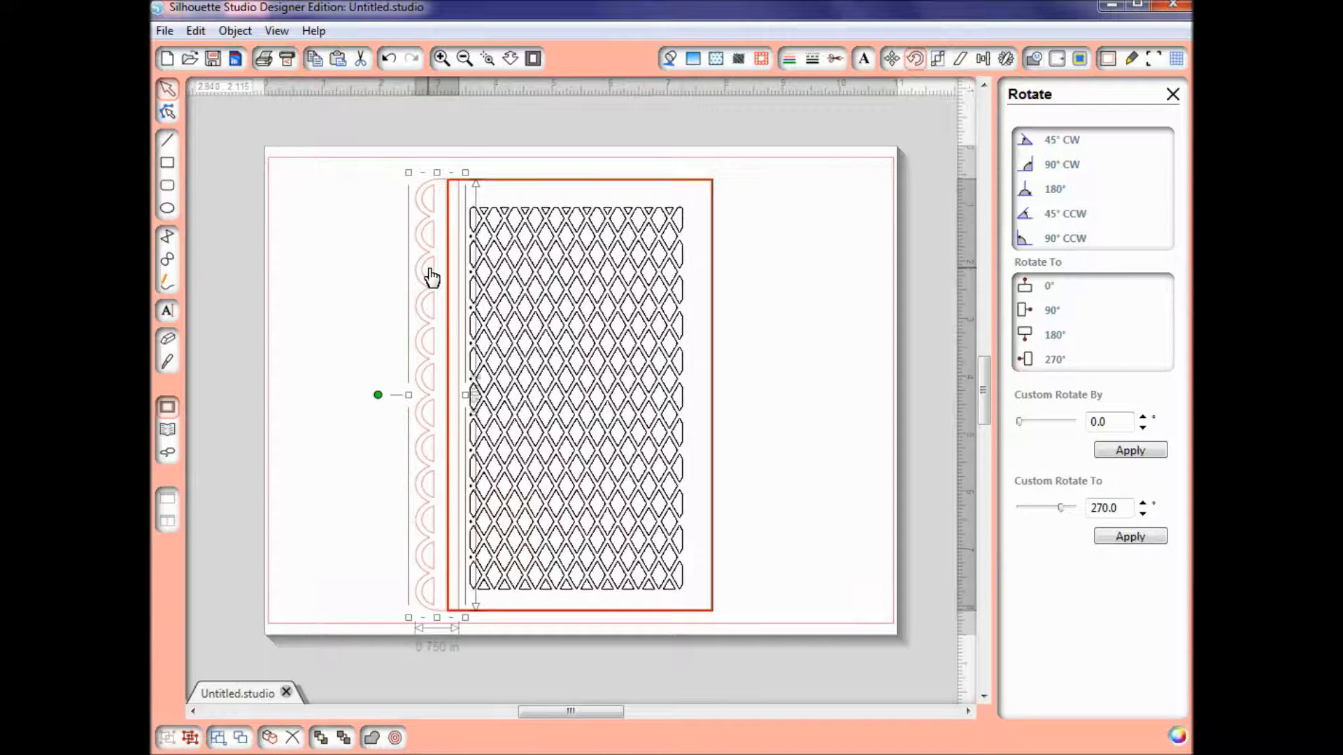
key(Right)
key(Right)
key(Right)
key(Right)
key(Right)
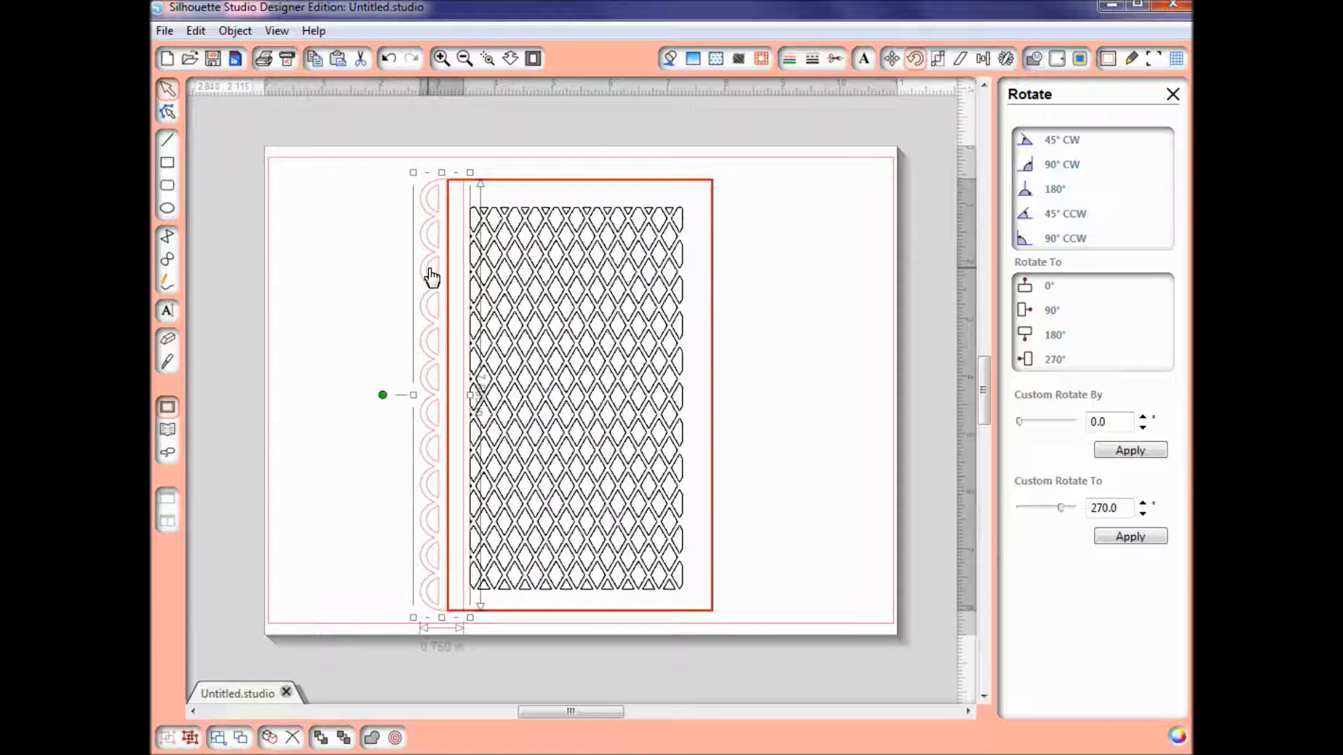
key(Right)
key(Right)
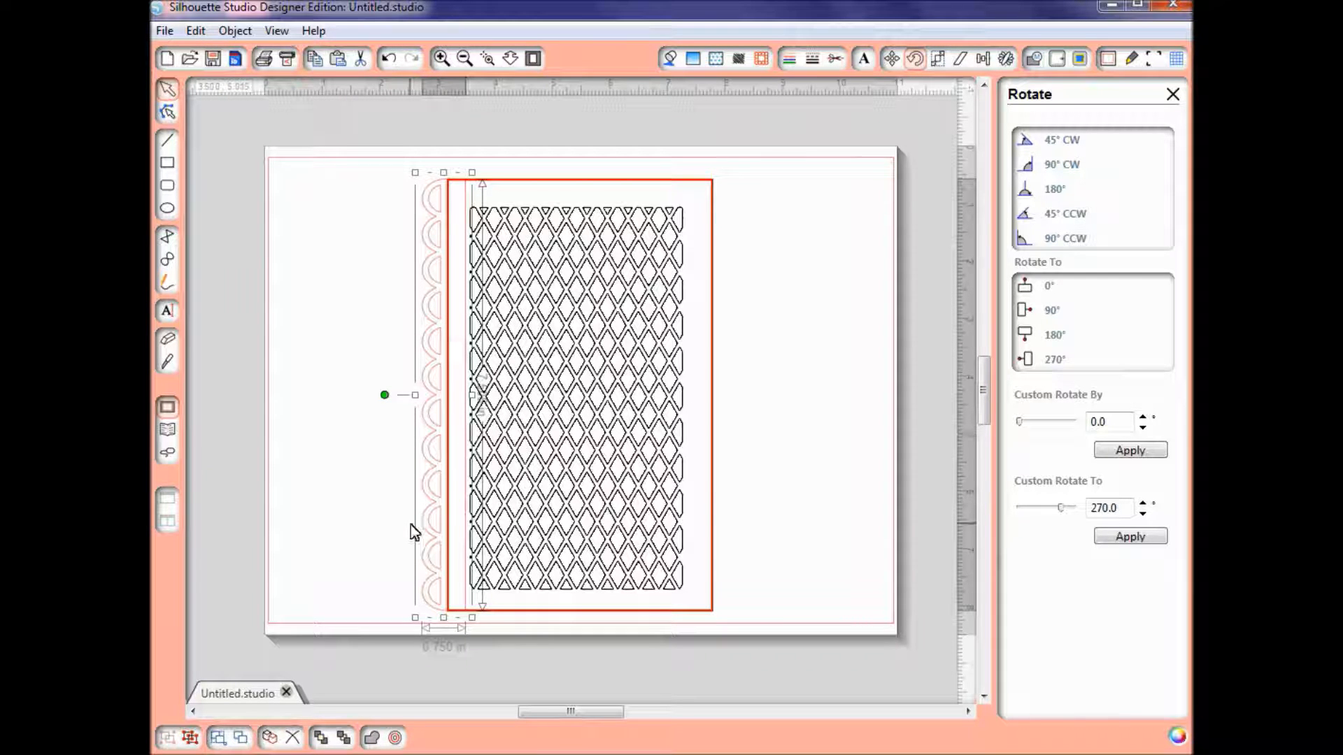
click(1004, 59)
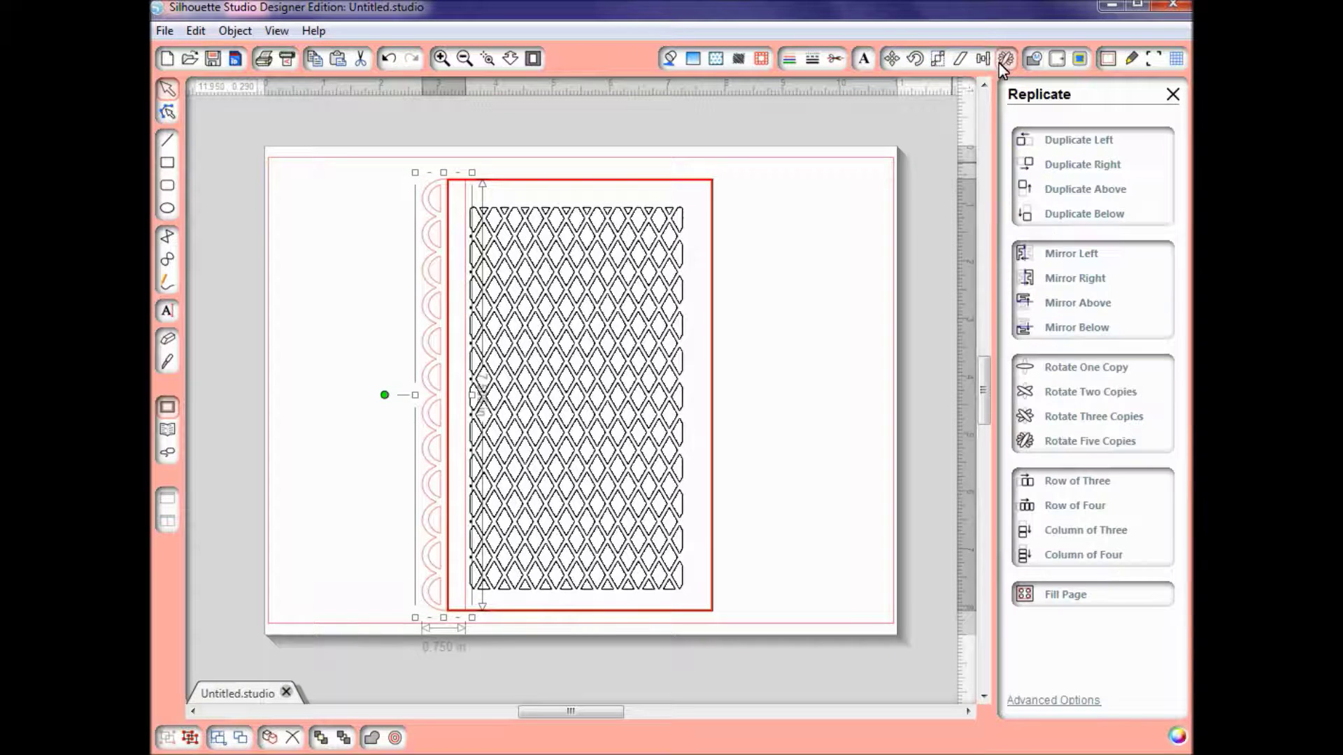
Step: Mirror the scalloped border right and move the copy onto the frame's right edge
click(1084, 281)
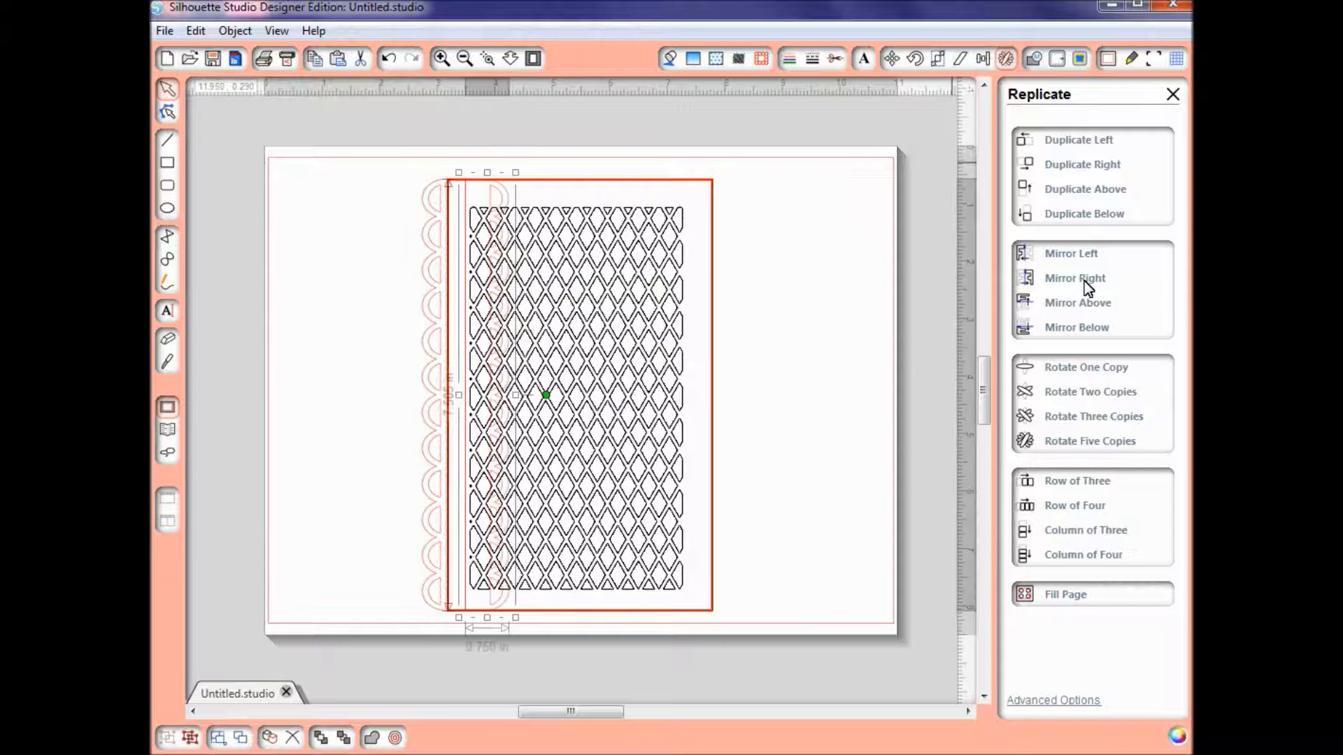
mouse_move(491, 200)
mouse_down()
mouse_move(725, 188)
mouse_move(719, 200)
mouse_up()
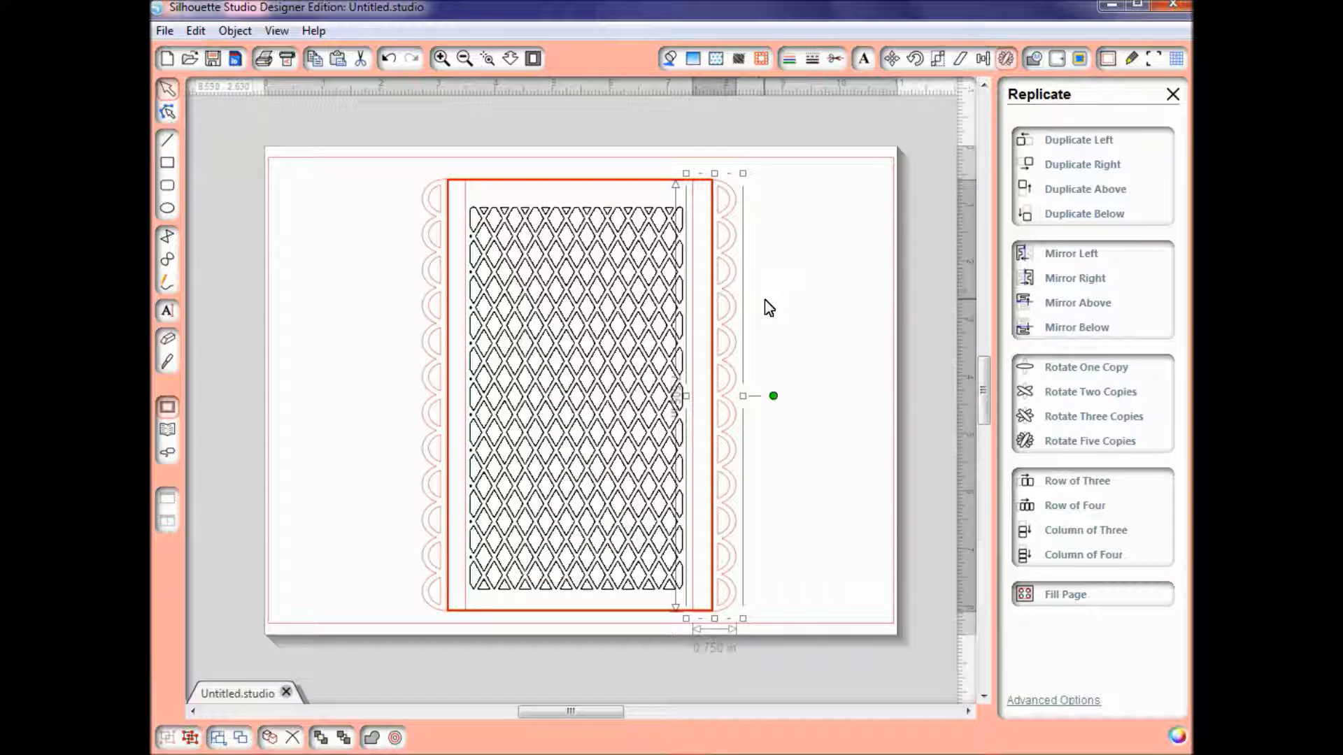
Step: Deselect the border, then select the diamond lattice and the whole frame design together
click(785, 411)
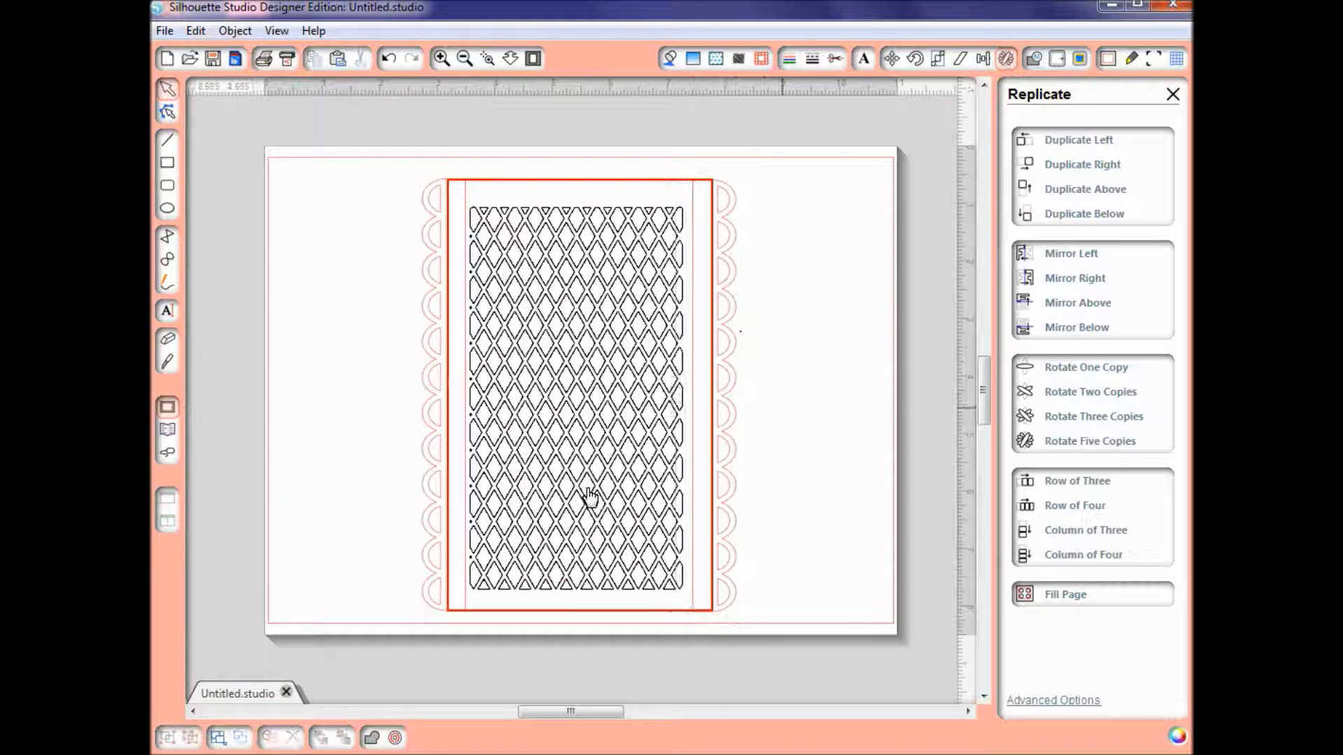
click(558, 502)
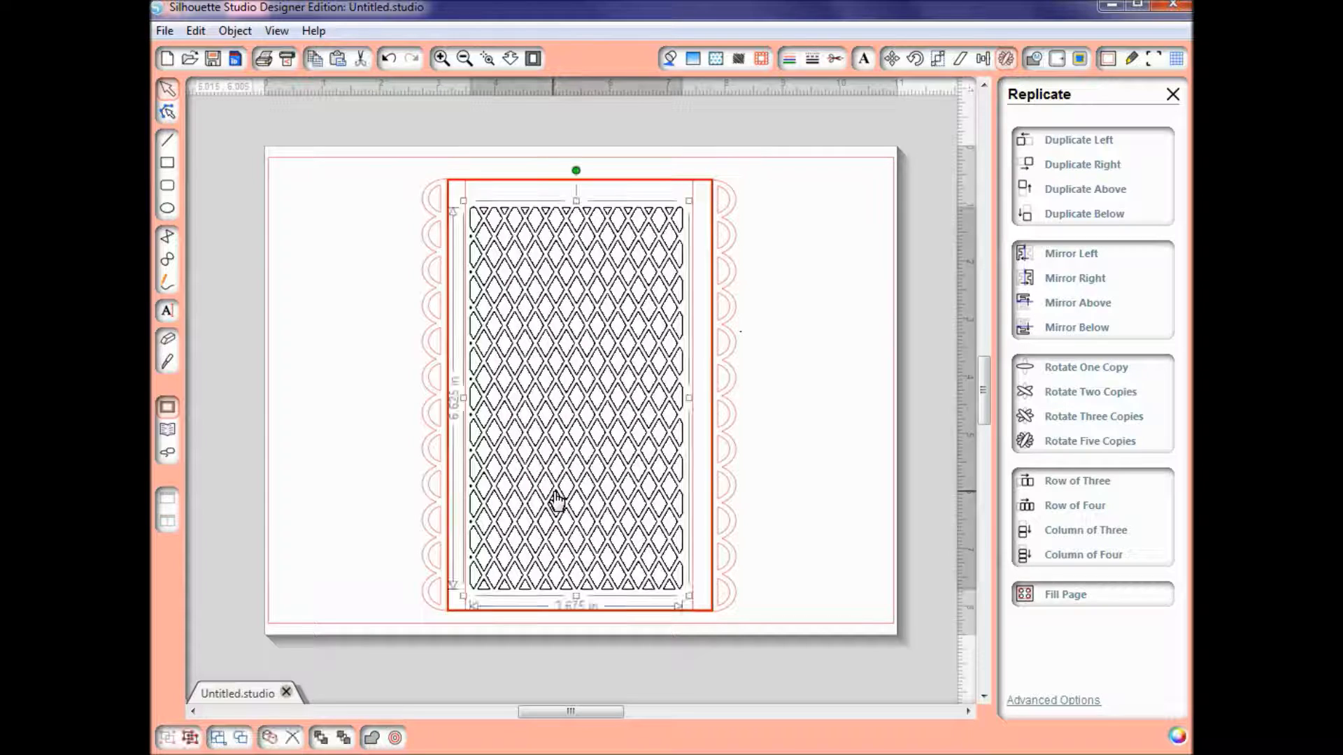
click(634, 189)
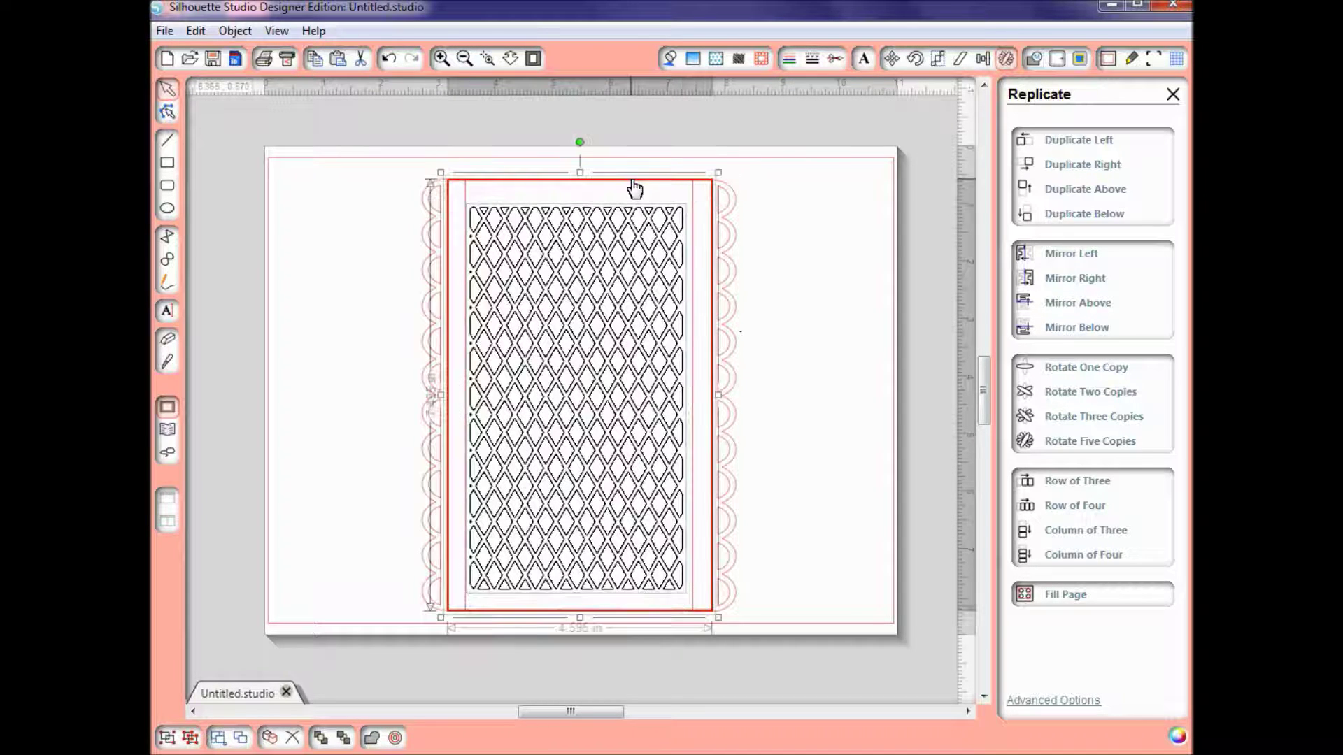
Step: Align Center the lattice within the frame, then select the right scalloped border alone
click(982, 59)
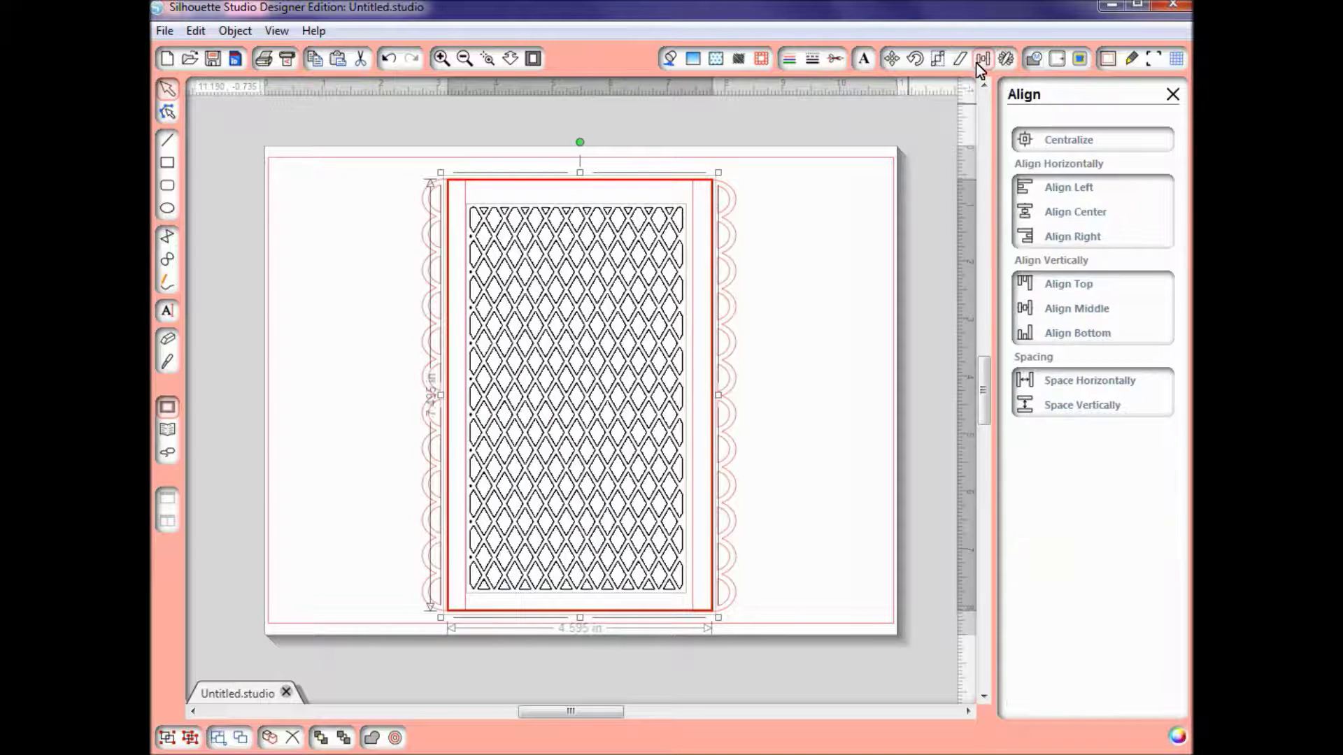
click(1068, 212)
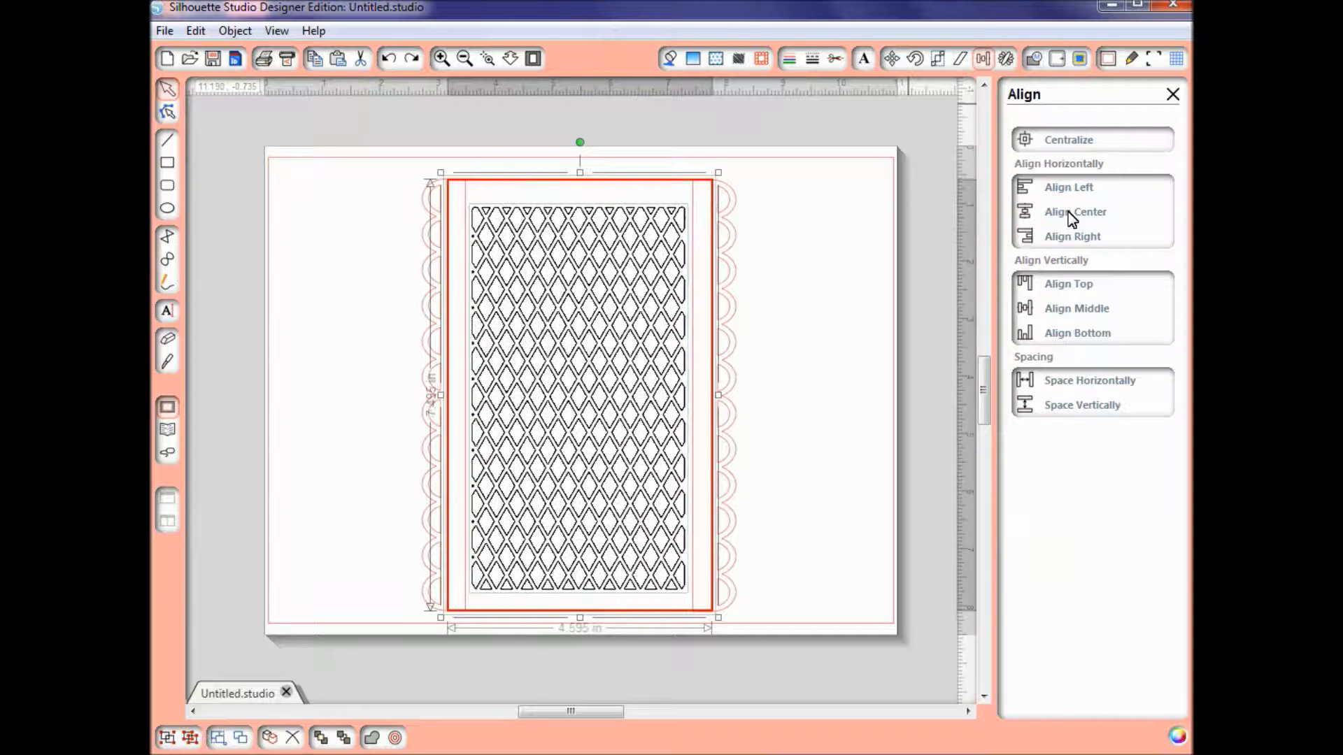
click(873, 339)
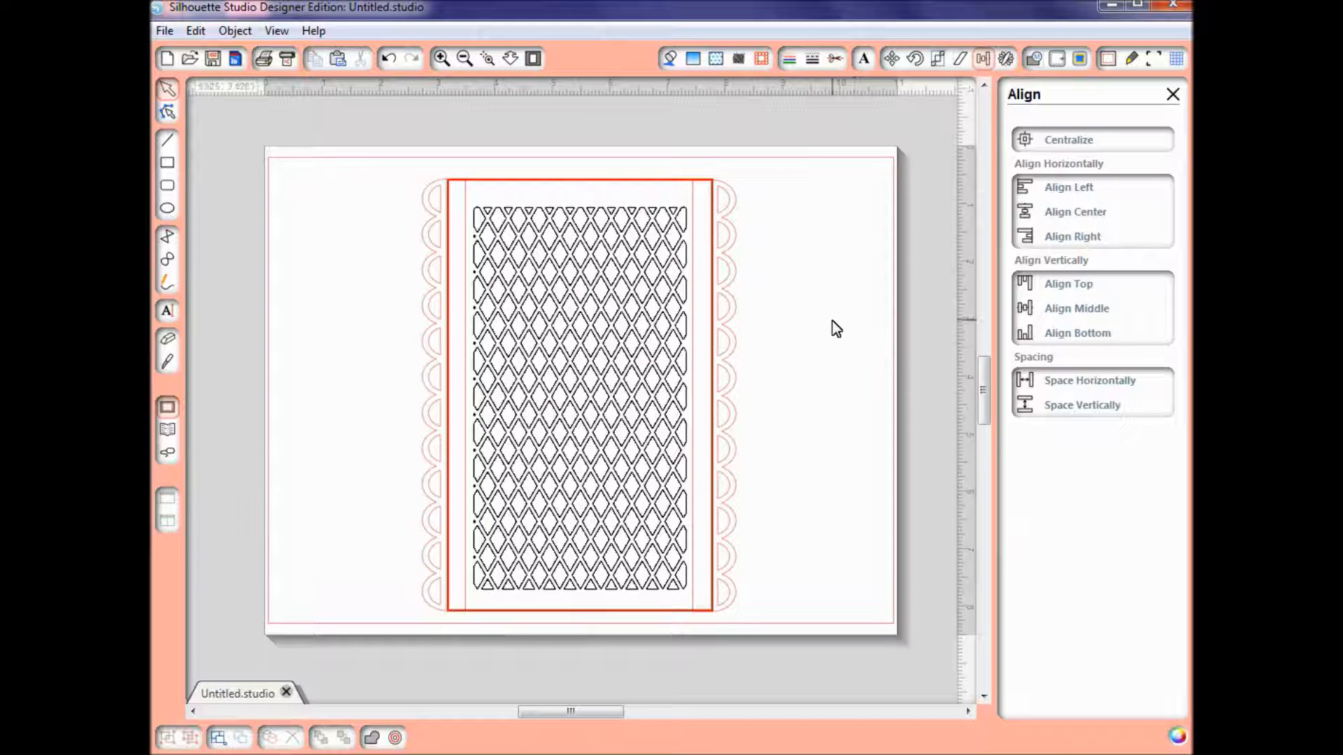
click(728, 546)
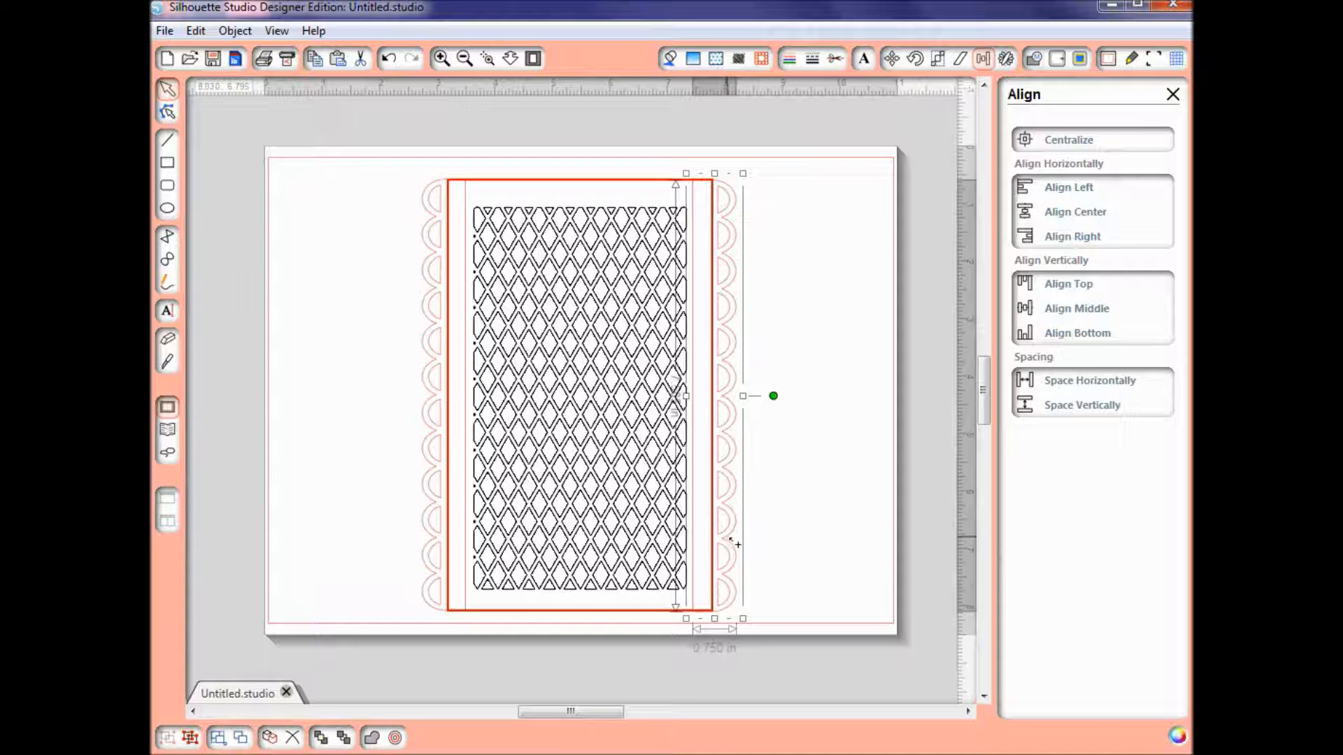
Step: Drag out a copy of the right border and rotate it 90° CCW so it lies horizontal
drag(735, 544, 819, 542)
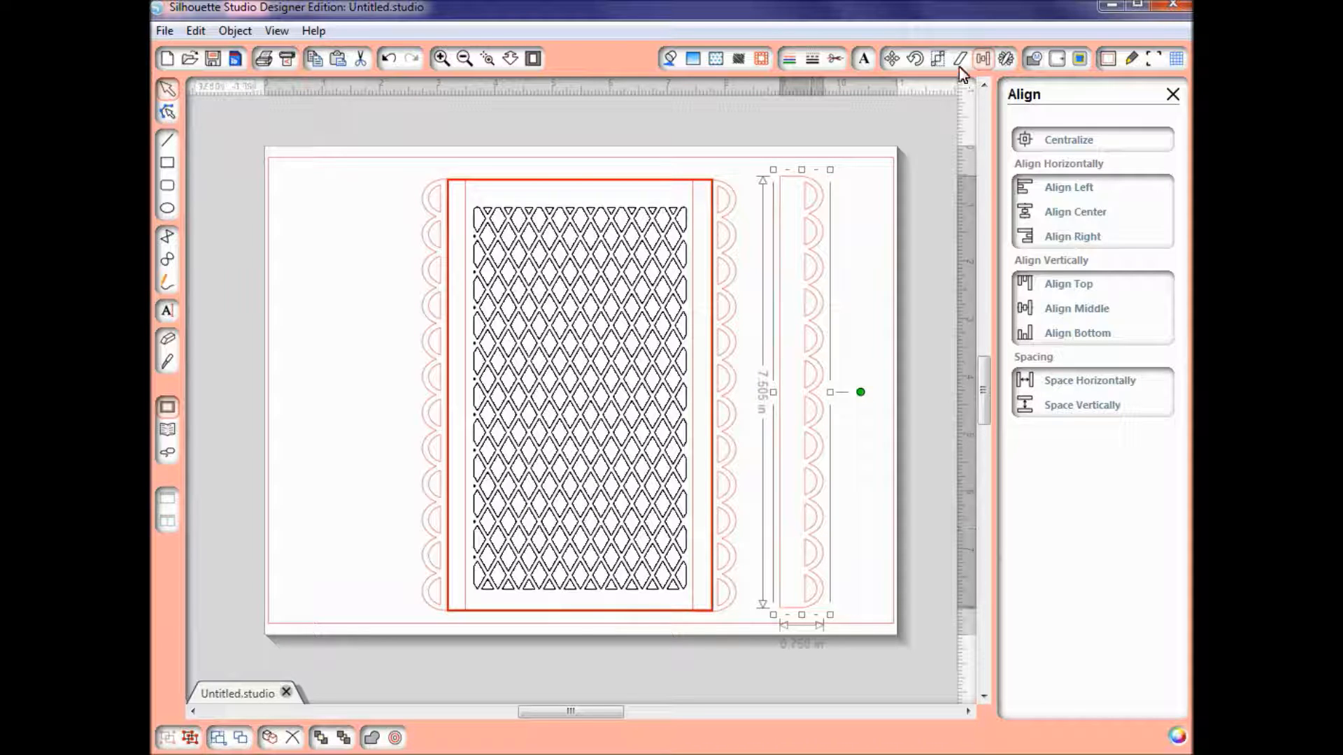
click(918, 60)
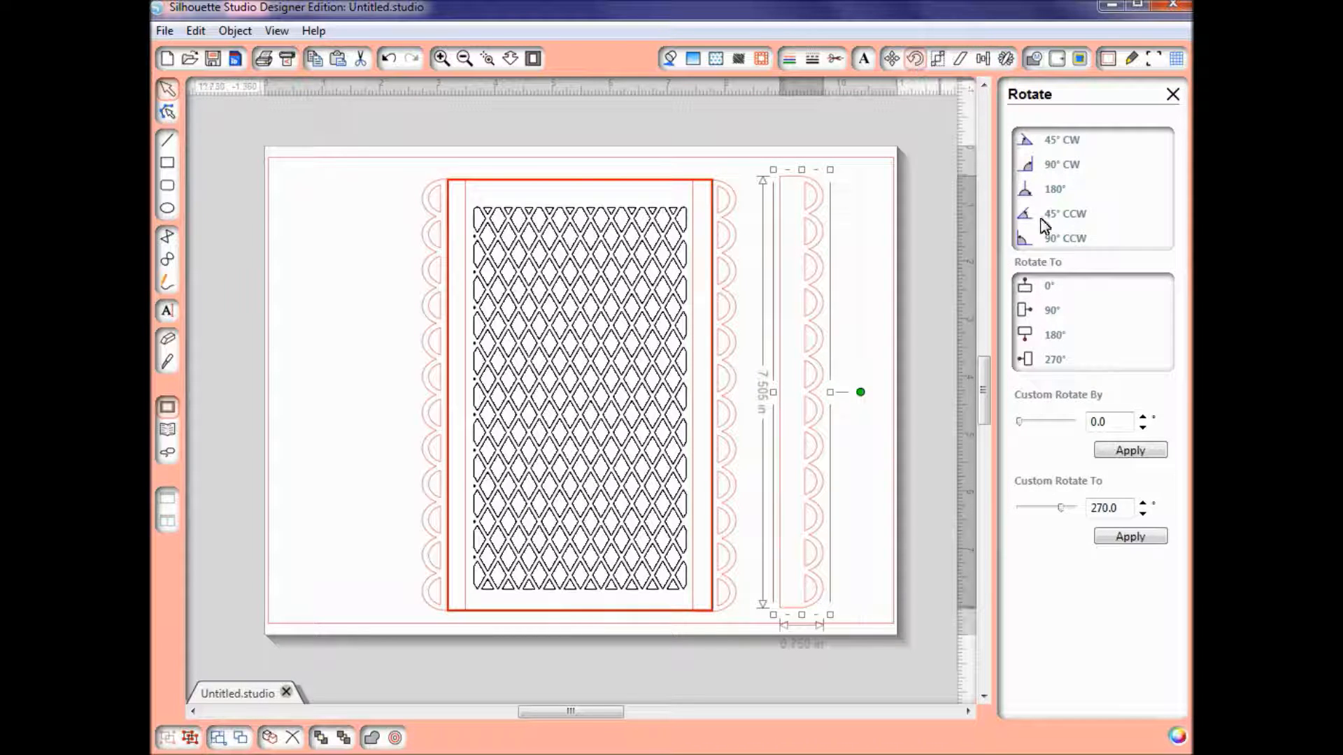
click(1076, 241)
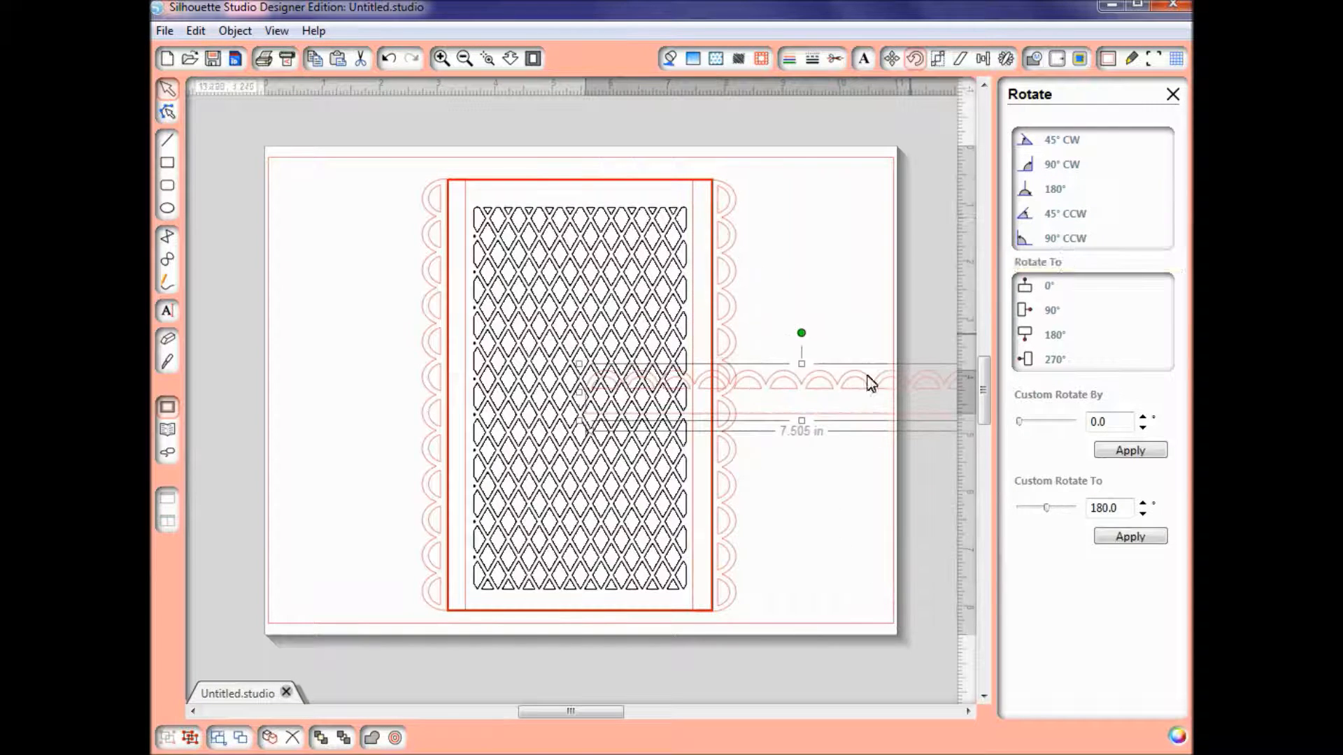
Step: Move the horizontal border to the frame's top edge and stretch it wider
drag(829, 347, 717, 190)
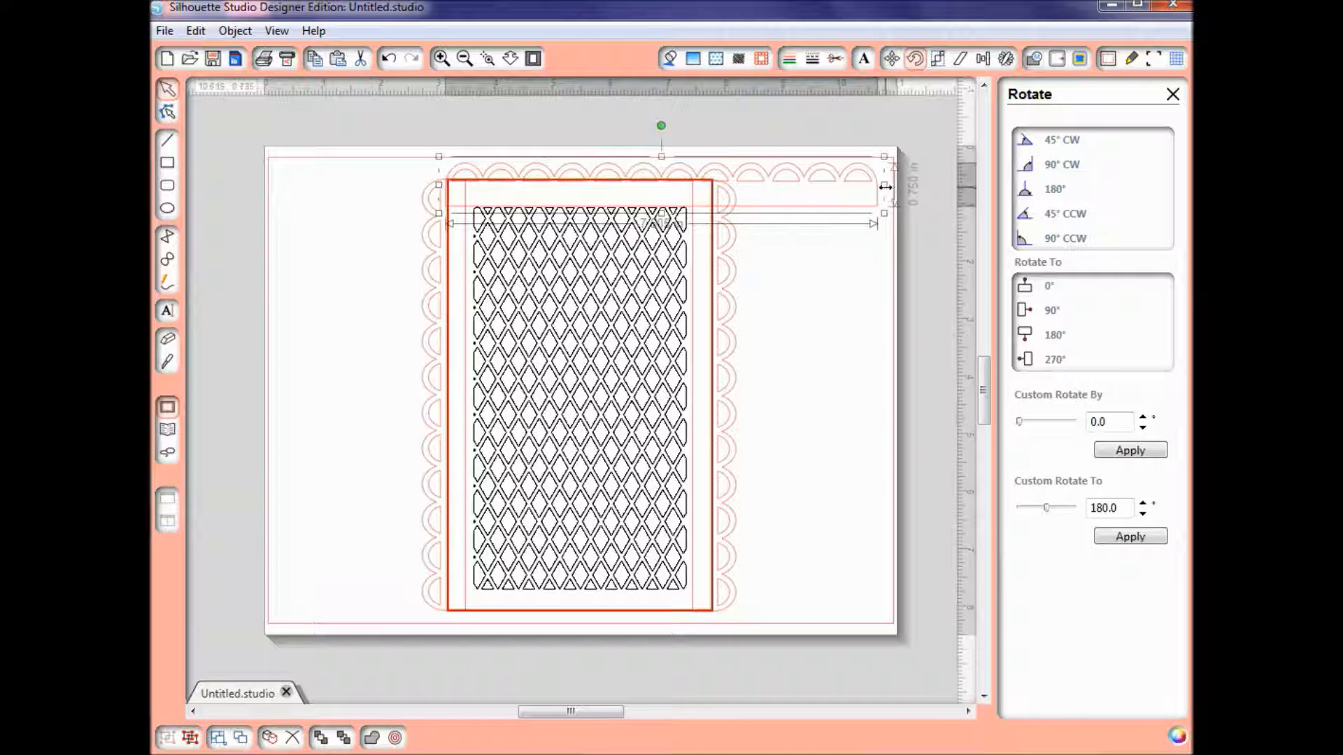
drag(886, 188, 907, 187)
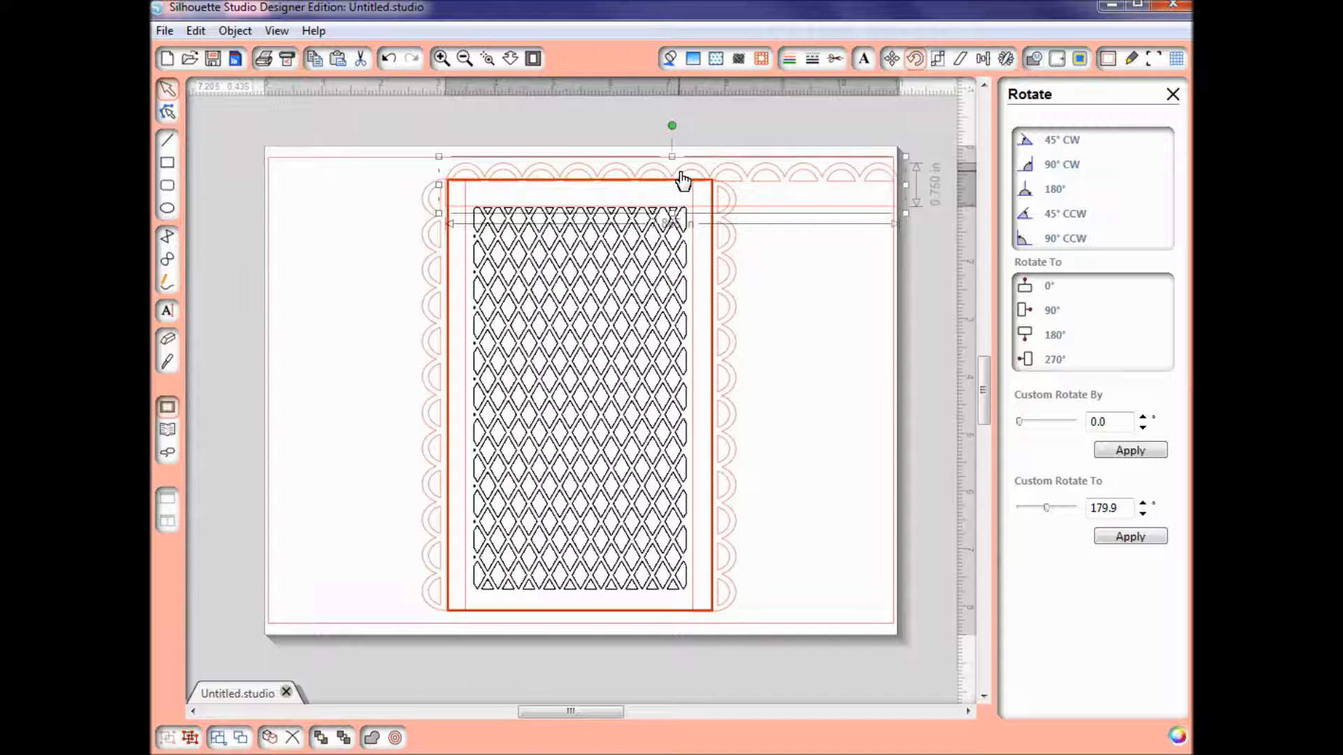
click(809, 278)
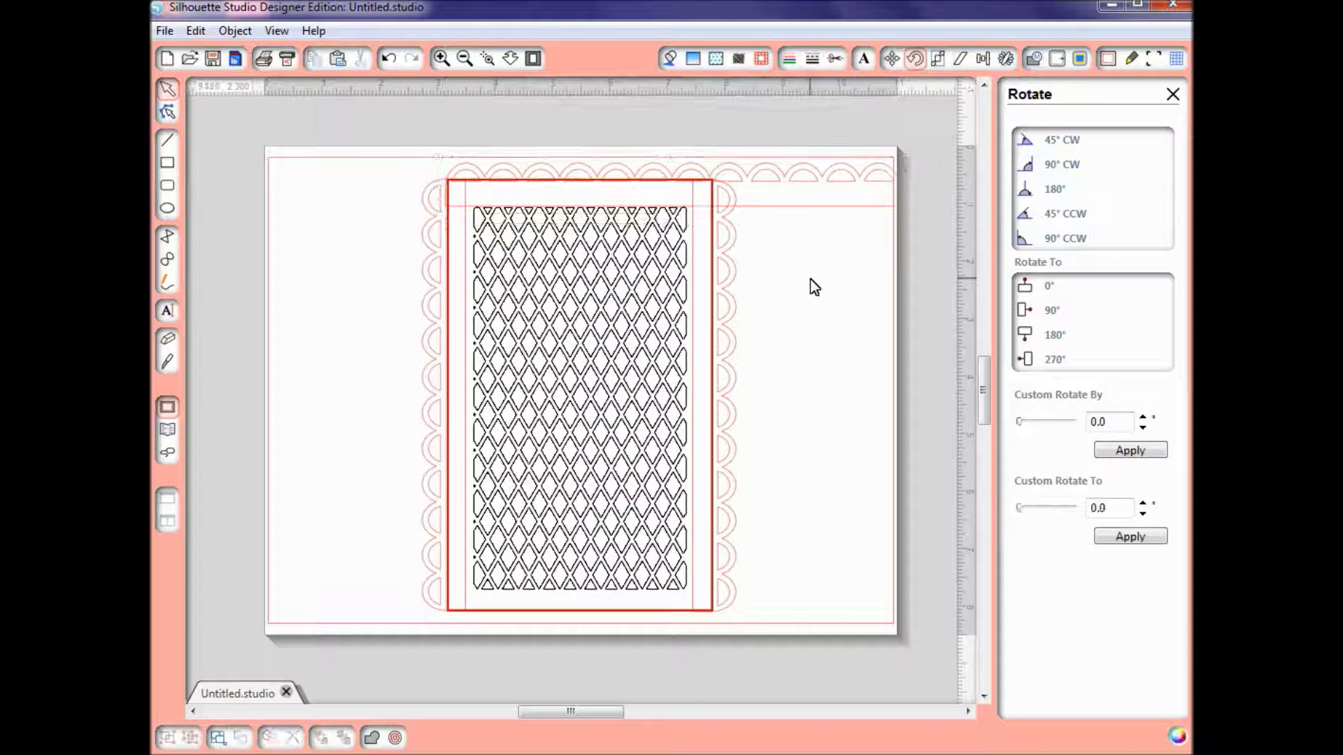
Step: Draw a rectangle over the top border's right overhang and select it with the border
click(167, 163)
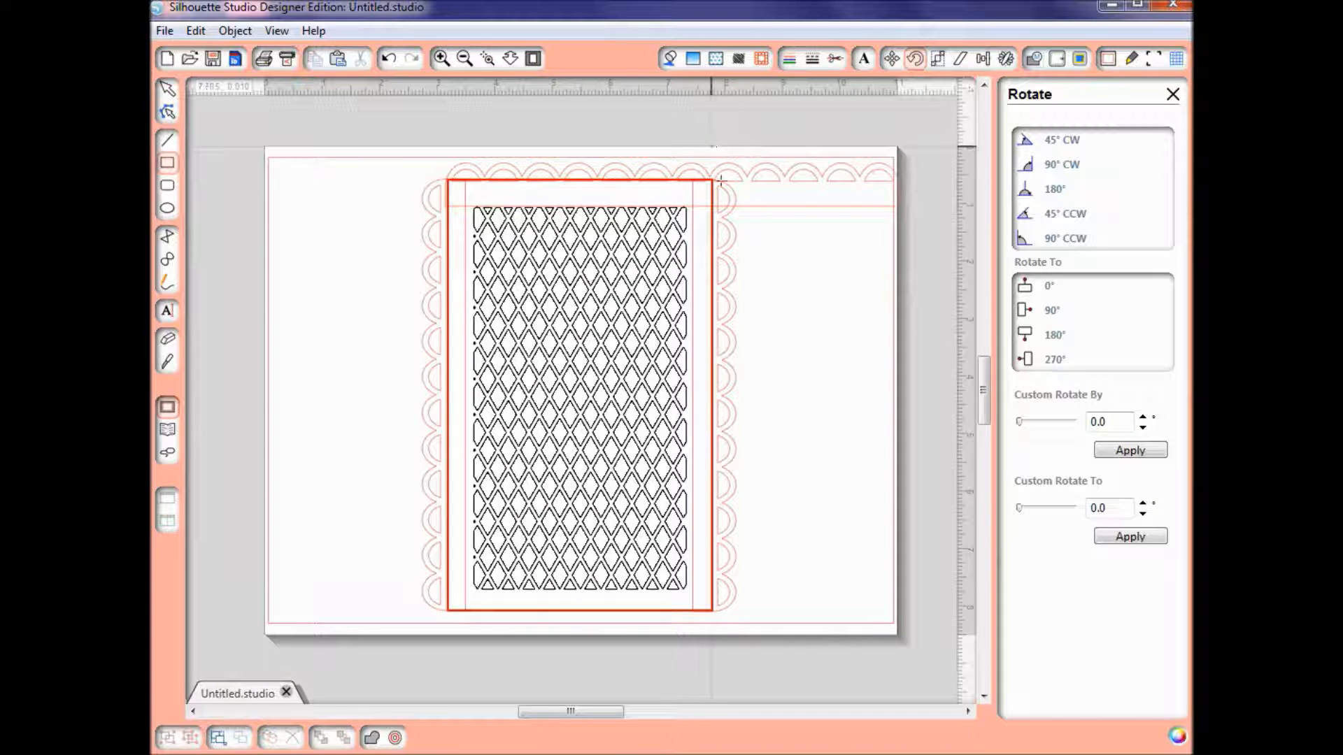
drag(711, 147, 745, 243)
drag(895, 243, 954, 249)
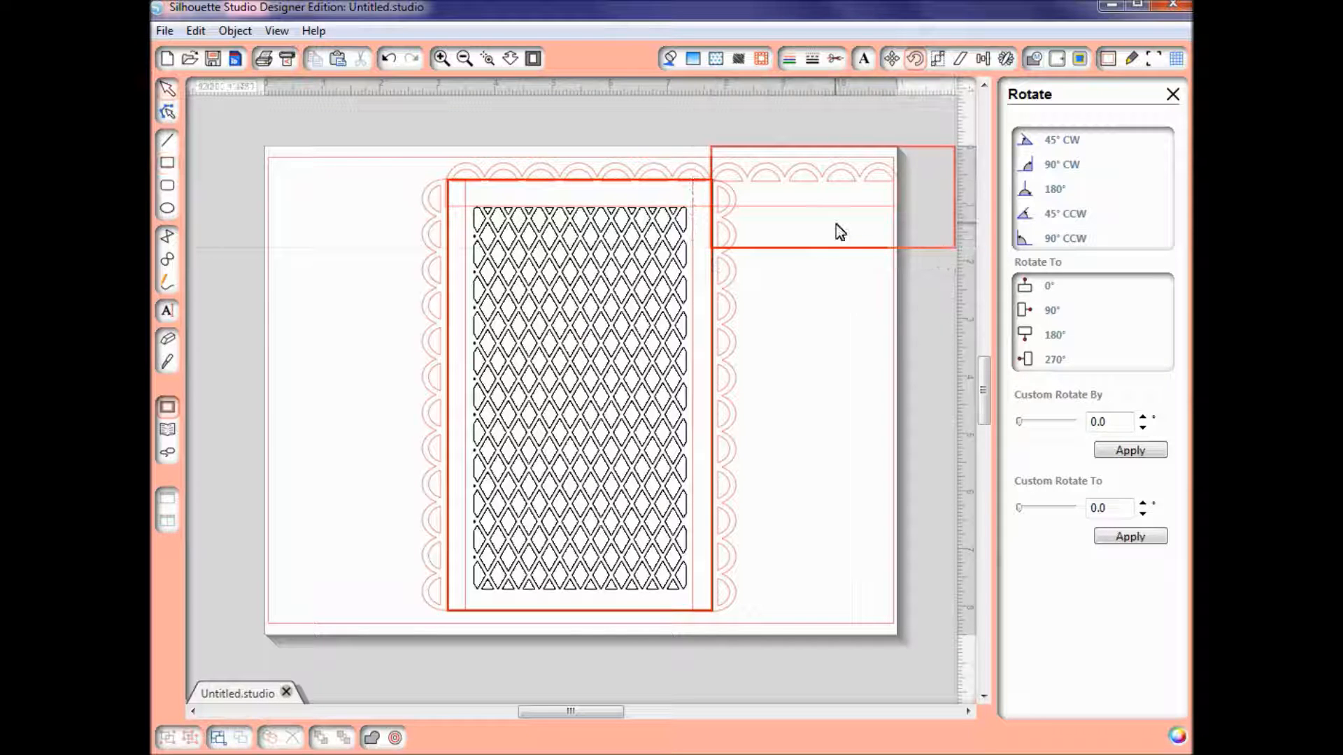
click(846, 254)
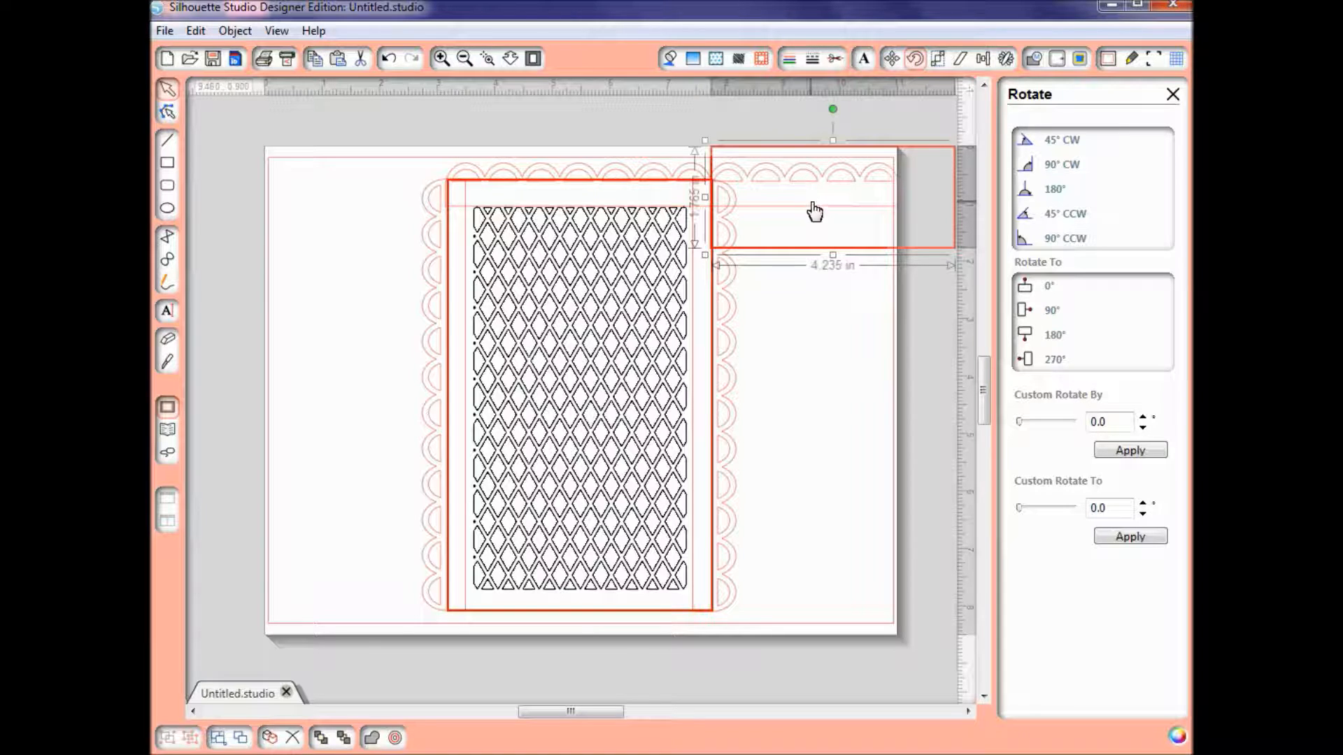
key(Tab)
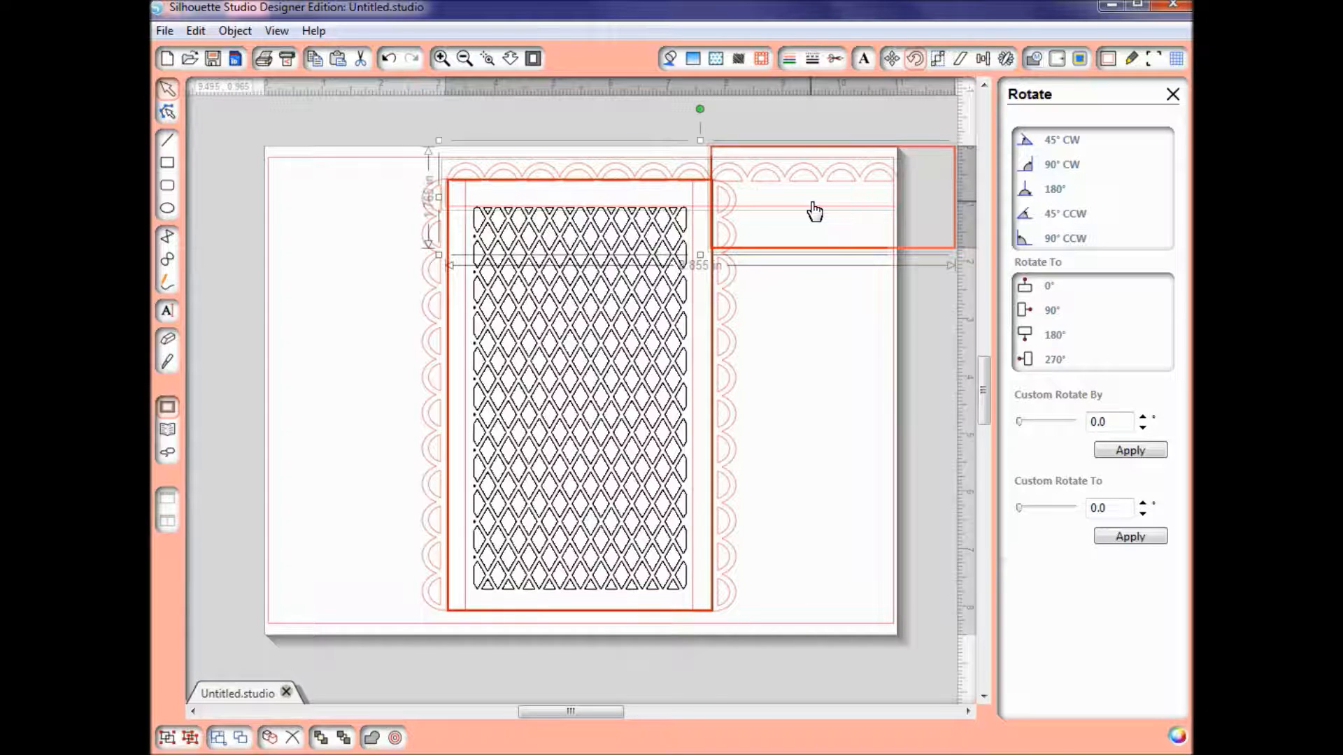
Step: Trim the overhang off the top border with the rectangle, undoing a stray move afterward
click(1034, 59)
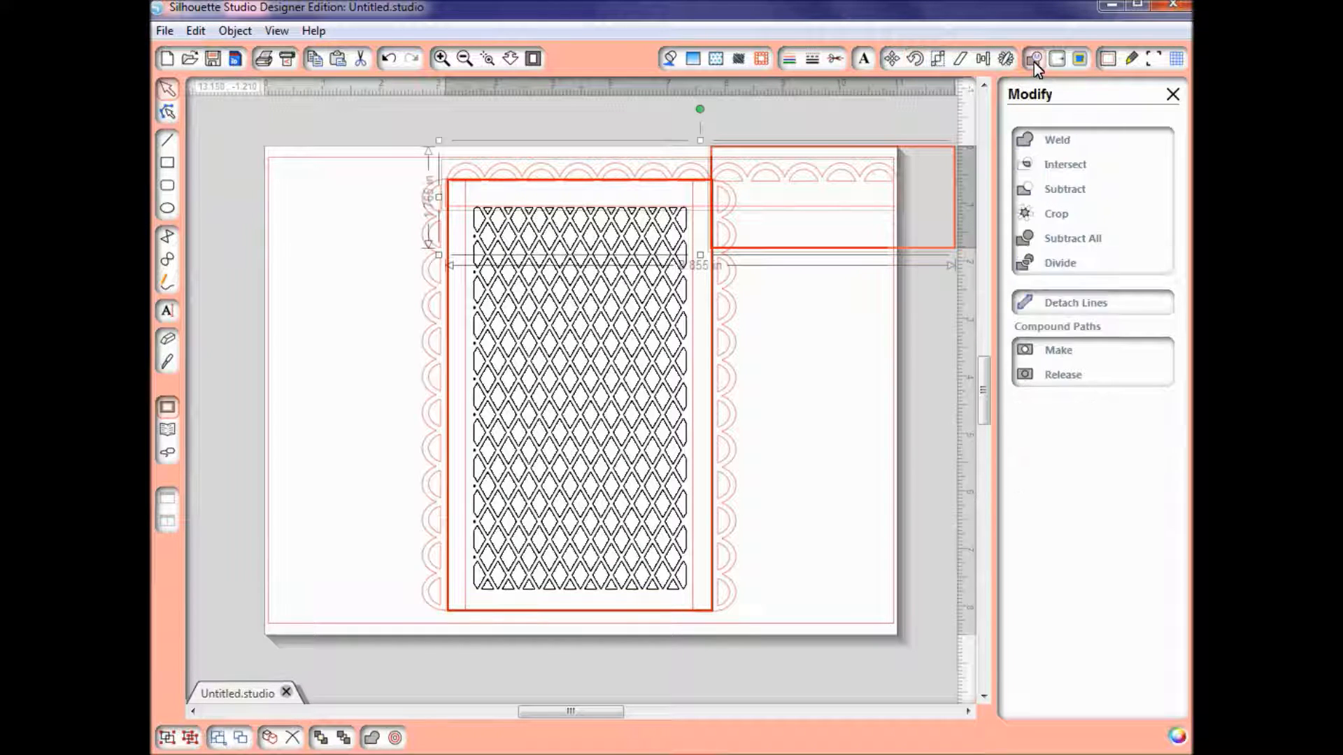
click(1072, 191)
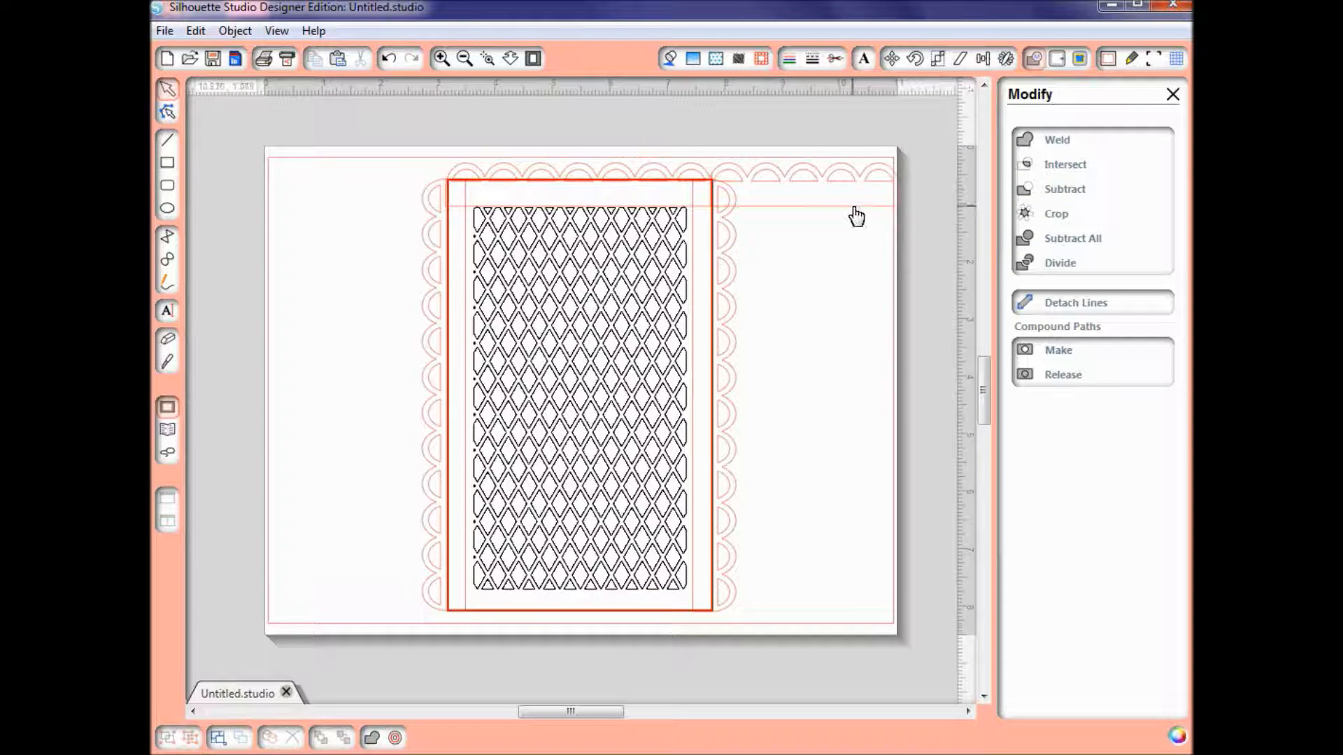
drag(856, 216, 895, 274)
key(ctrl+z)
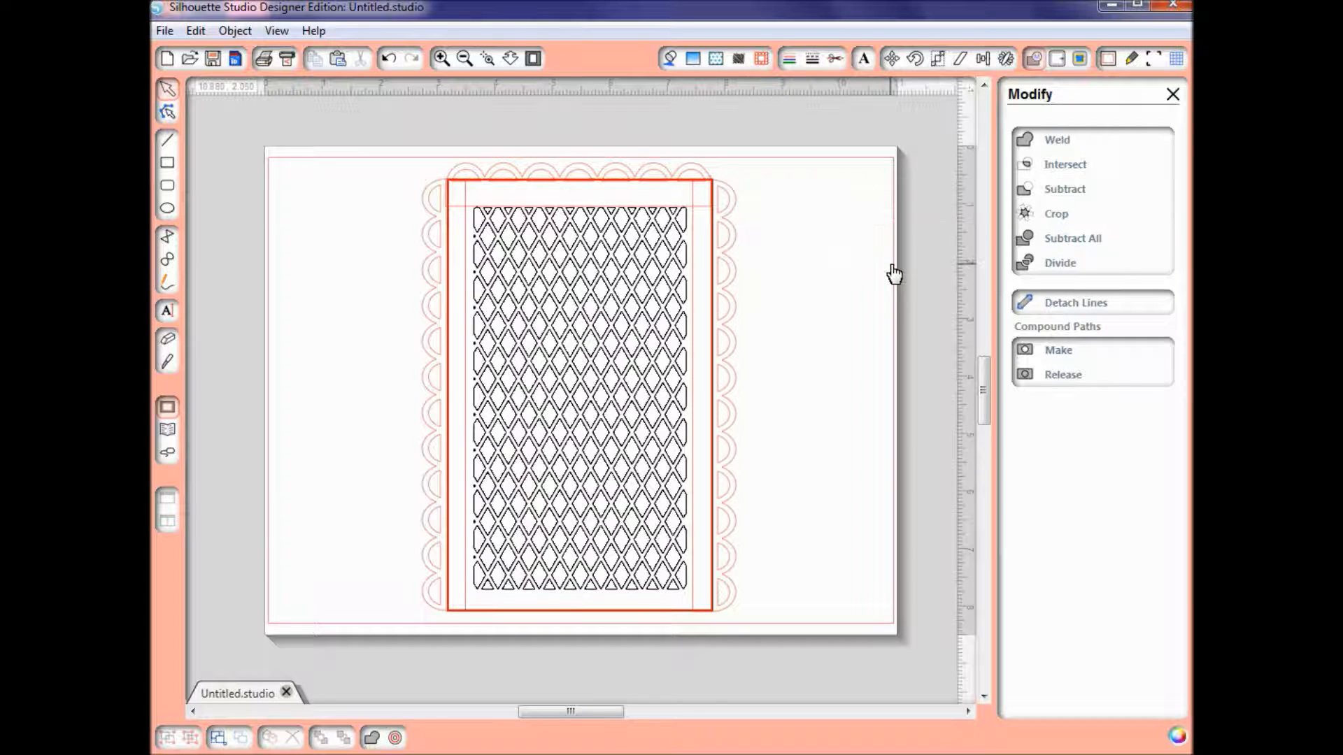
Step: Nudge the top scallop strip up slightly and make a Mirror Below copy of it
click(655, 175)
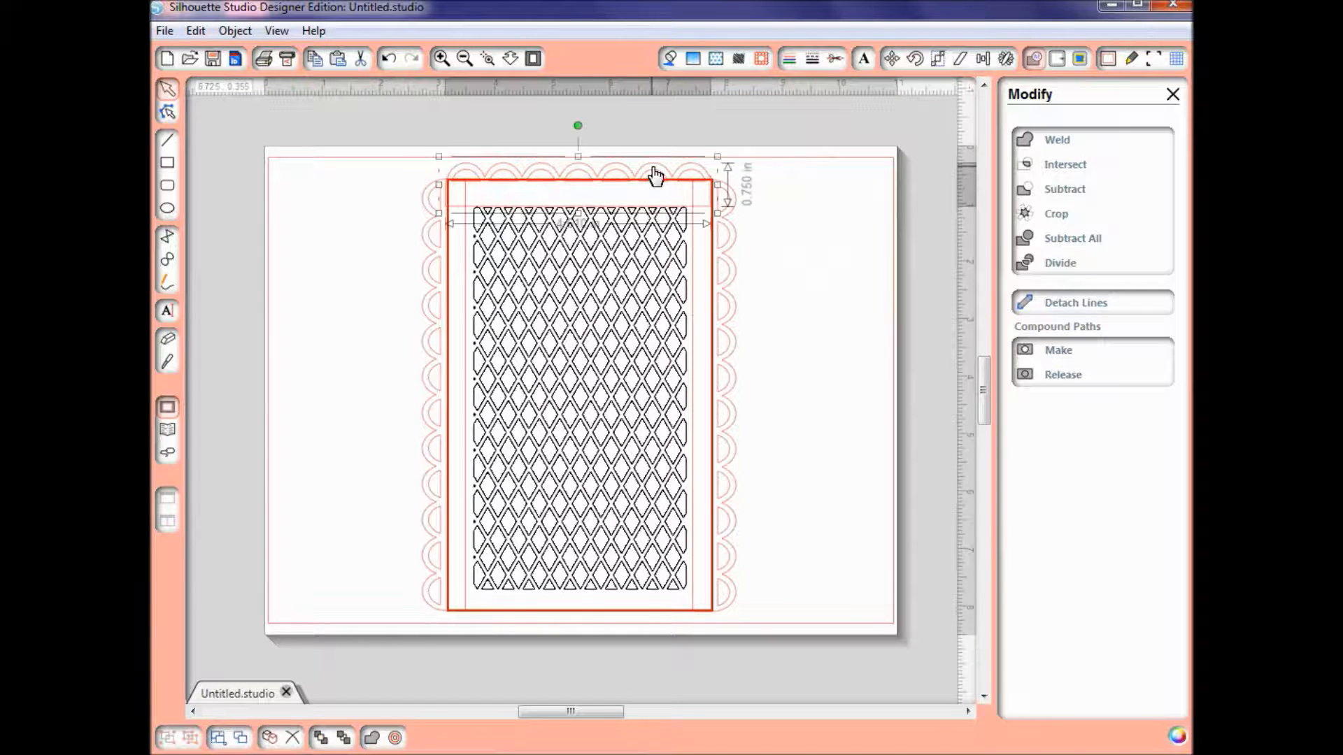
drag(654, 174, 655, 168)
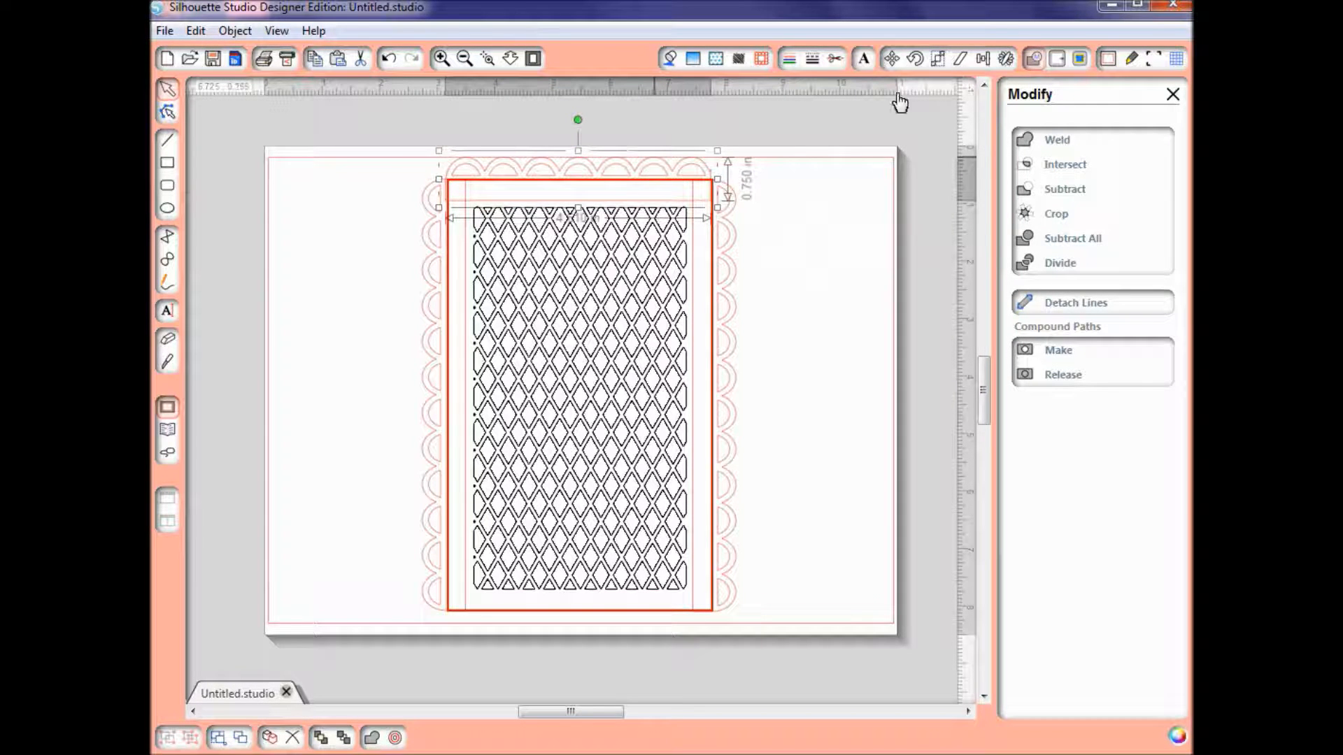
click(1002, 61)
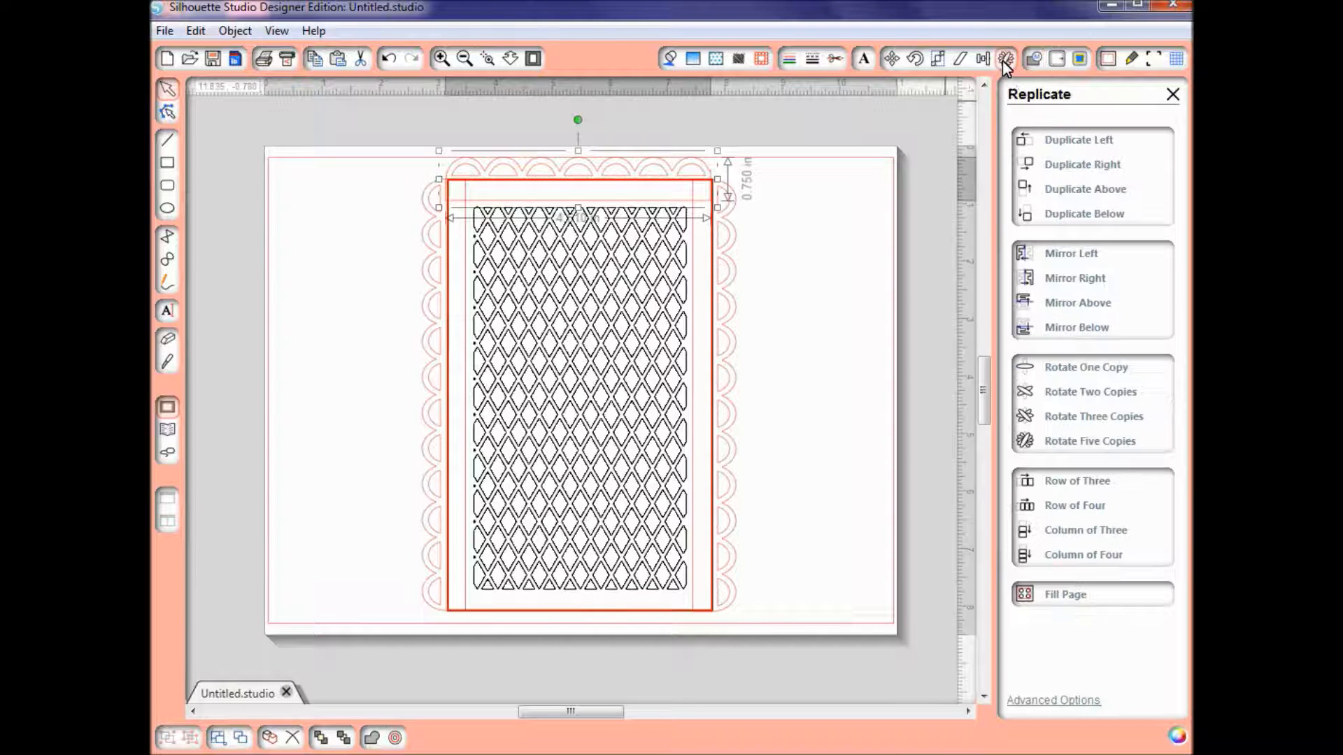
click(1075, 328)
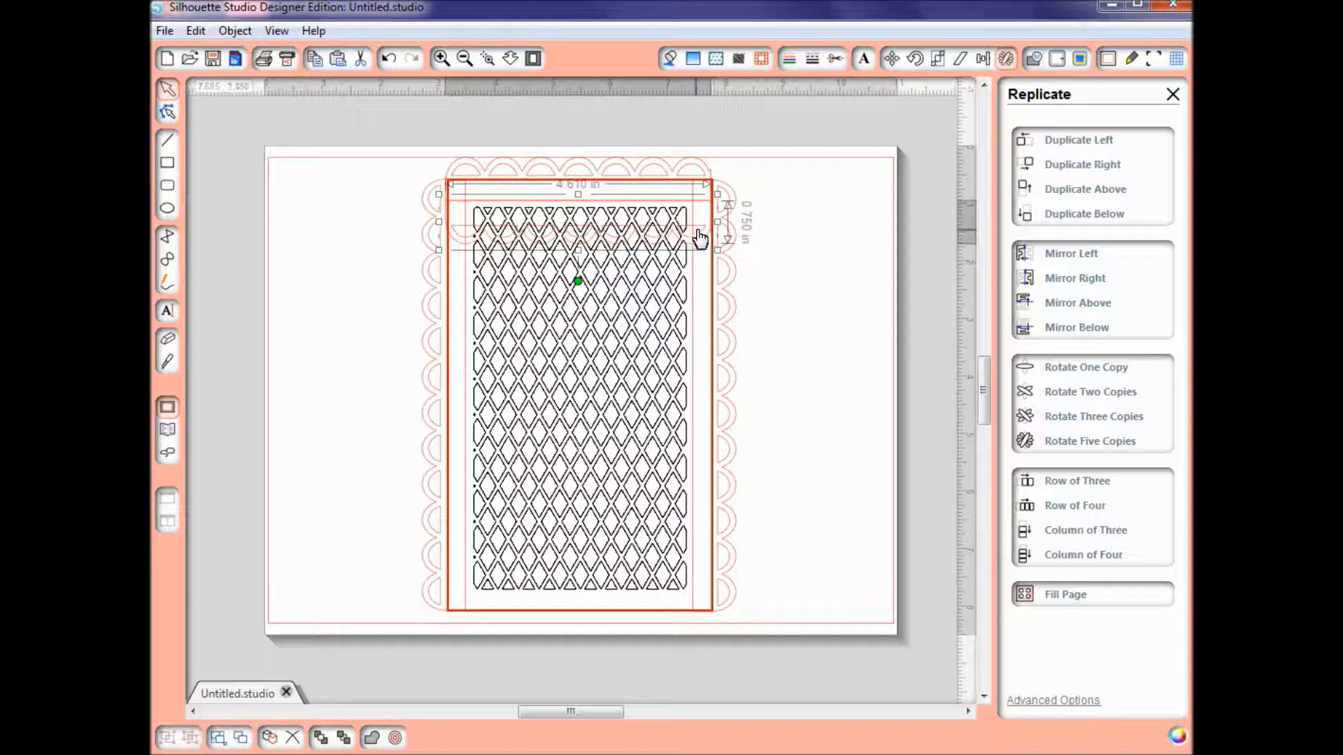
Step: Move the mirrored strip to the frame's bottom edge and fine-tune its position
mouse_move(700, 239)
mouse_down()
mouse_move(680, 470)
mouse_move(700, 630)
mouse_up()
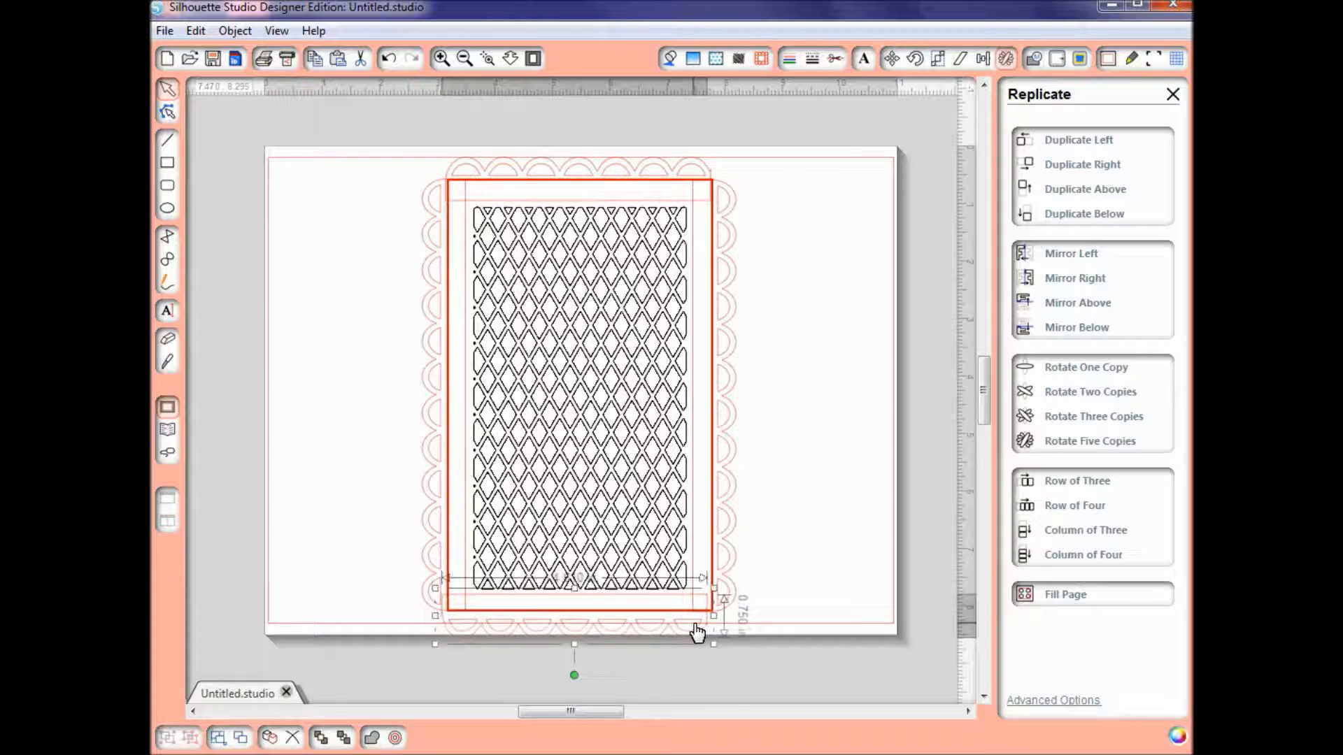
drag(699, 632, 699, 628)
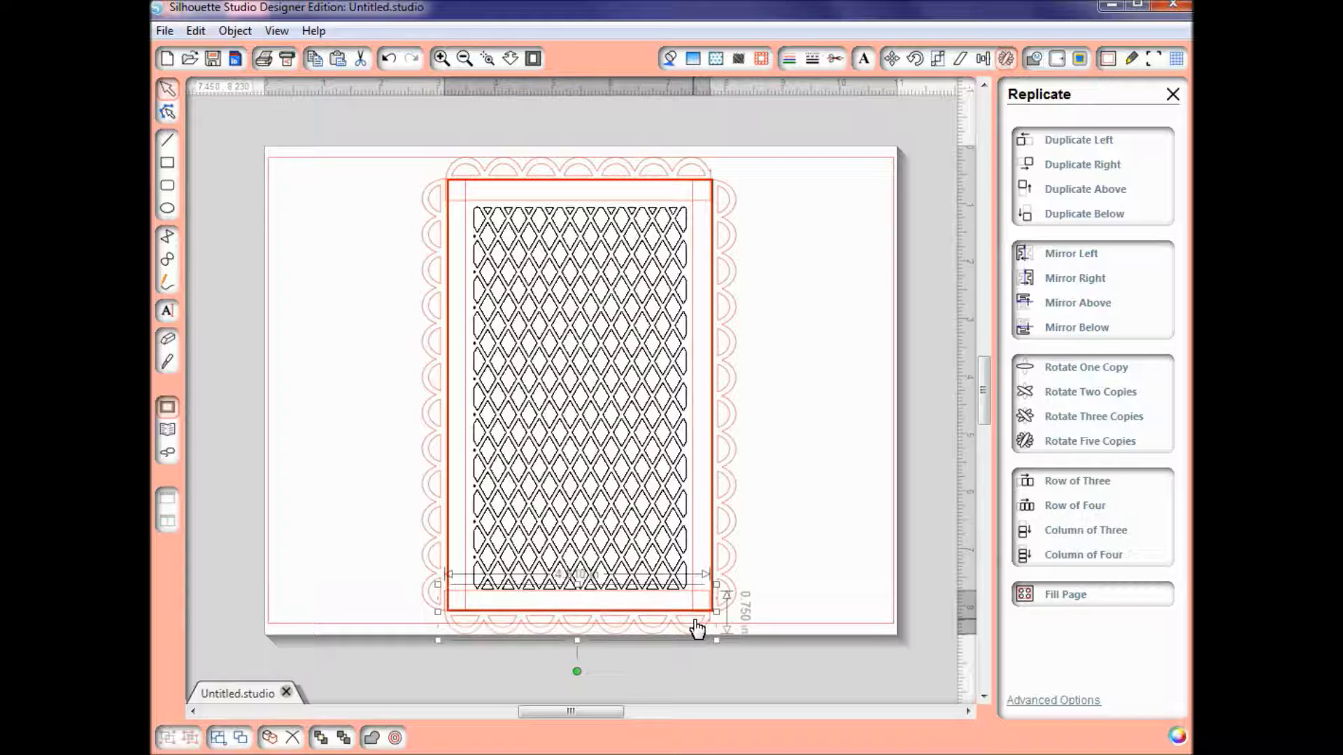
key(Right)
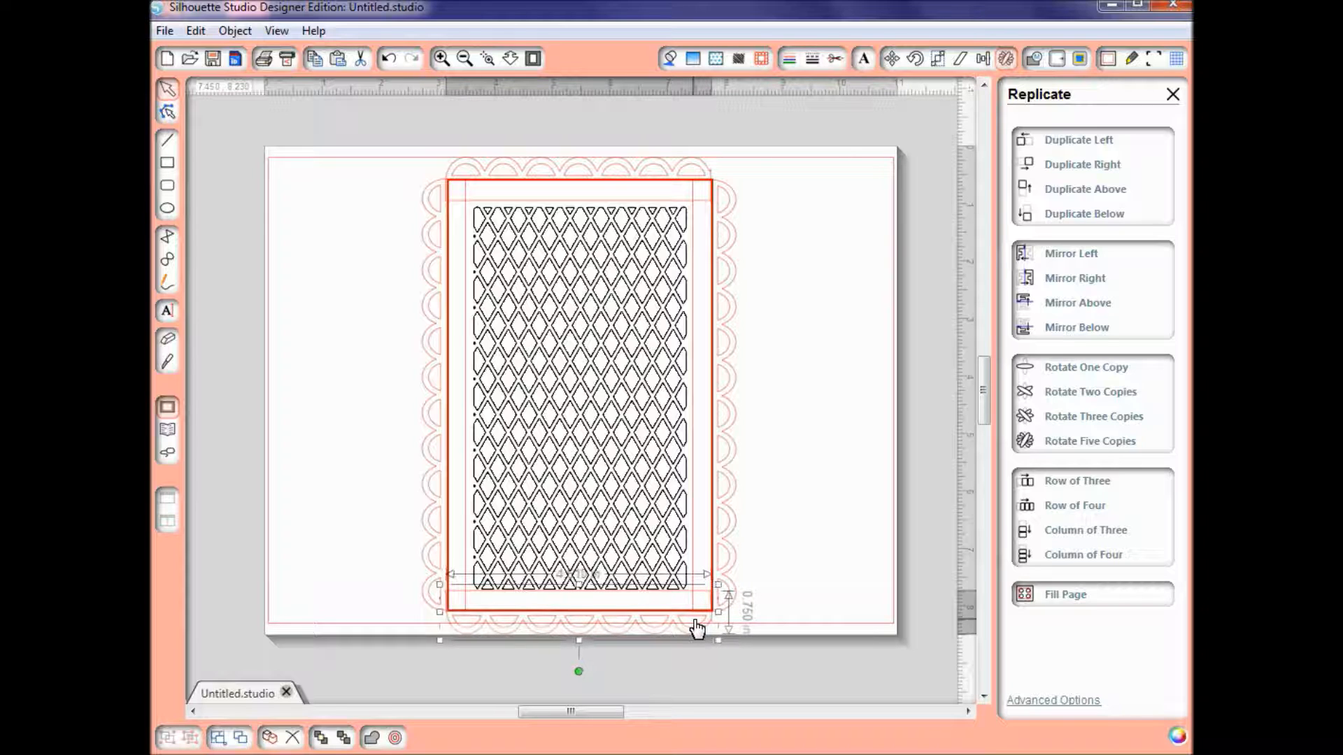
key(Right)
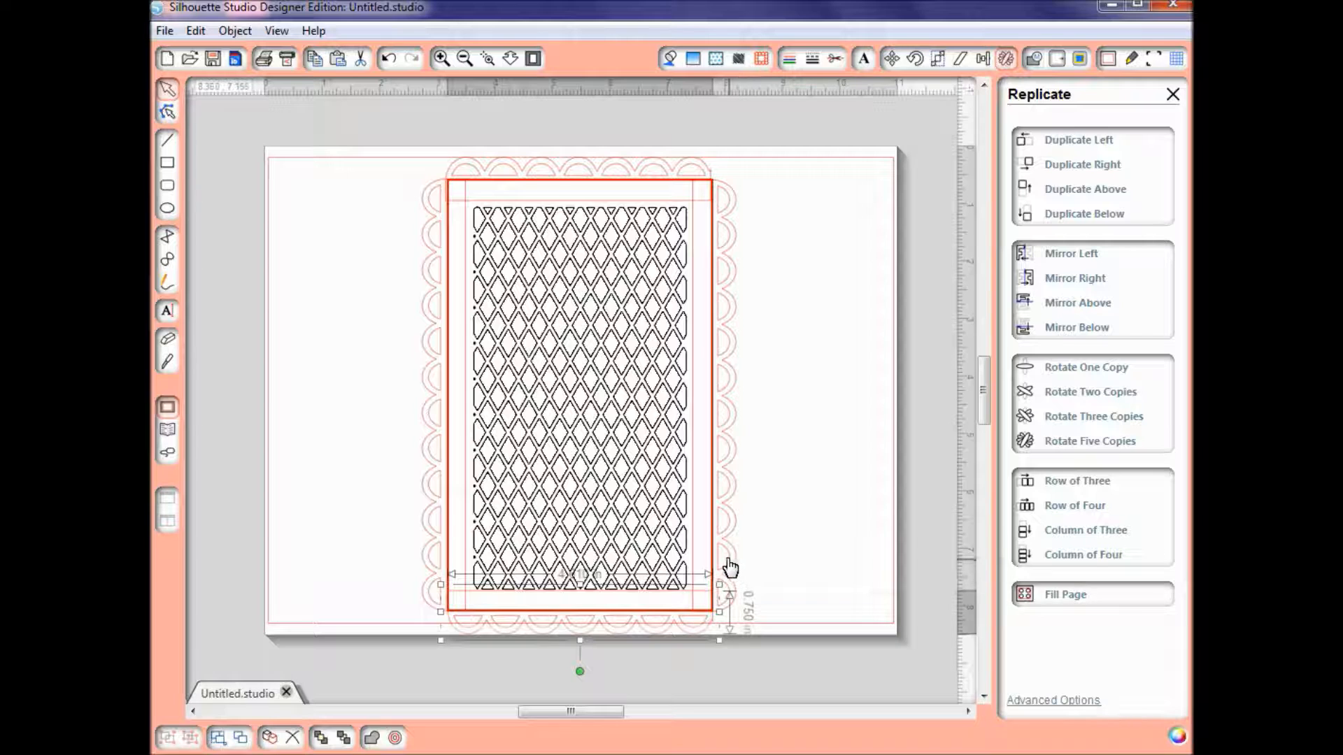
Step: Select the bottom, right, left and top scallop borders together with the frame
key(ctrl+a)
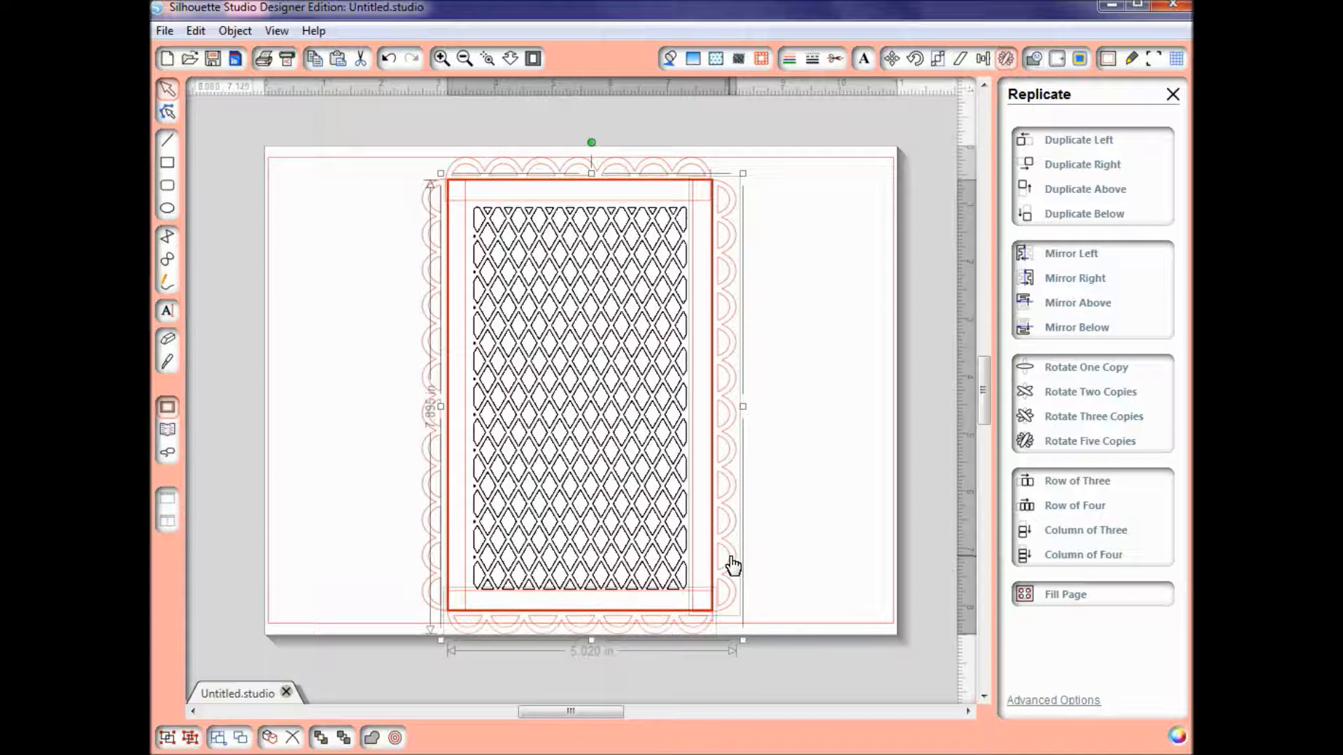
click(794, 576)
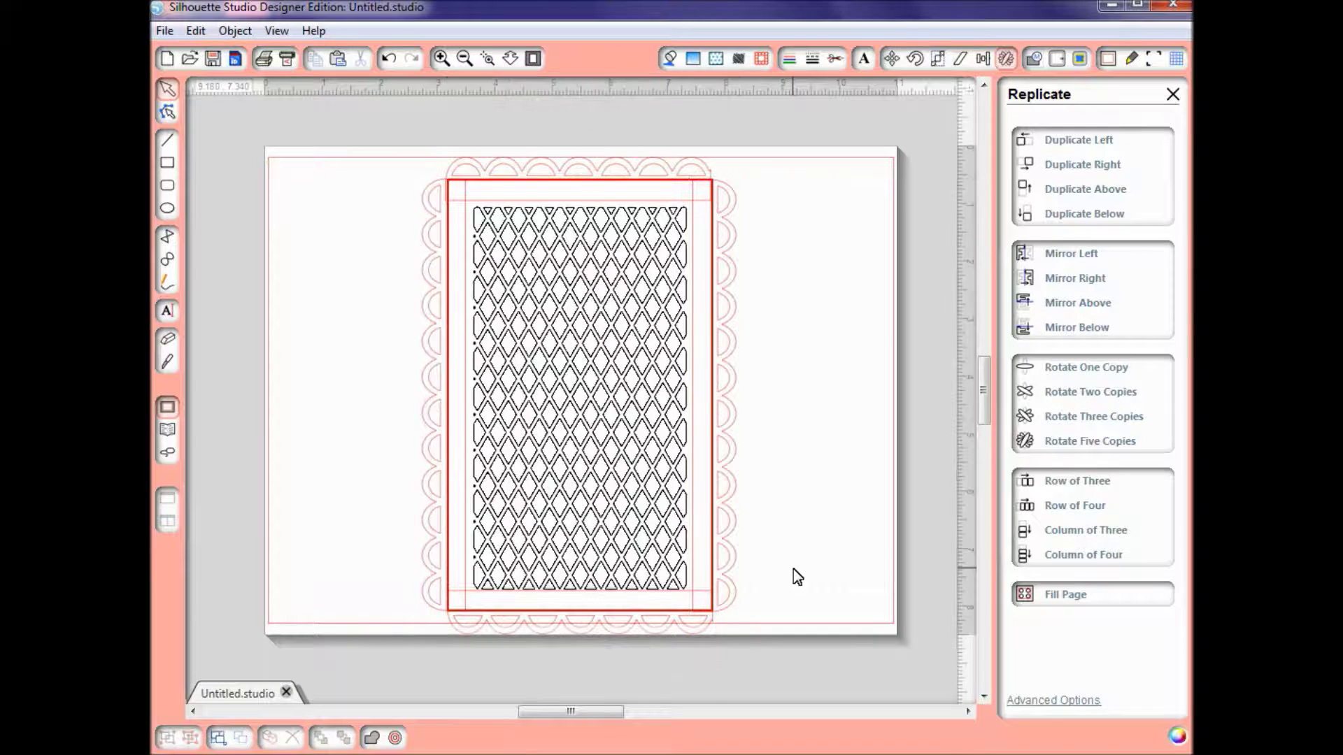
click(691, 637)
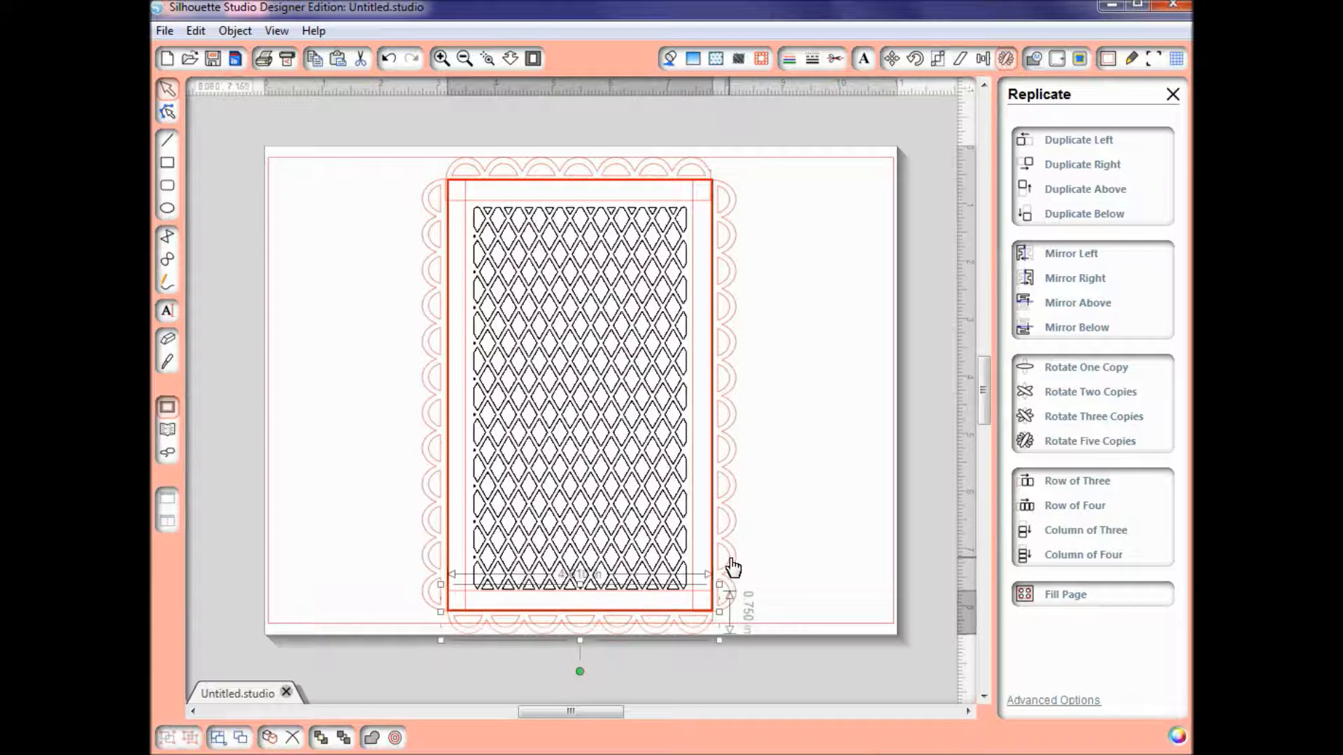
click(732, 567)
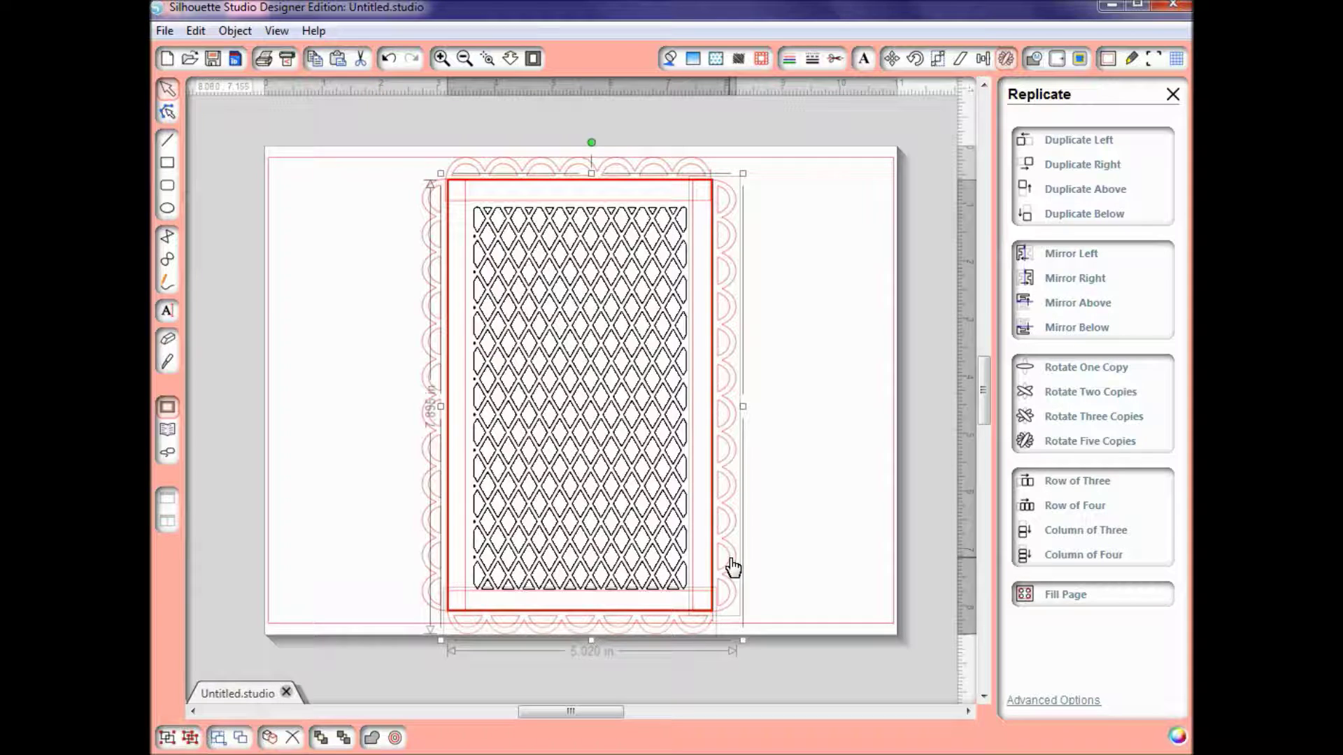
shift+click(427, 493)
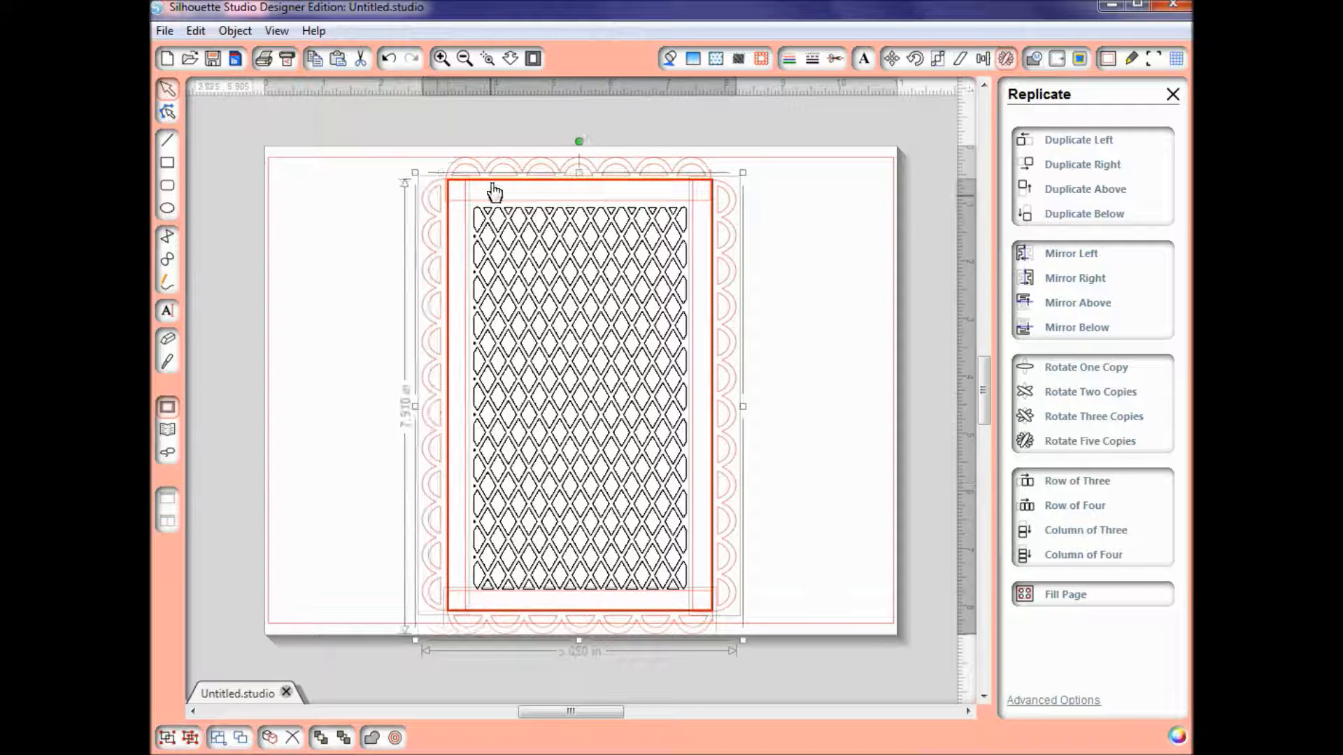
shift+click(496, 168)
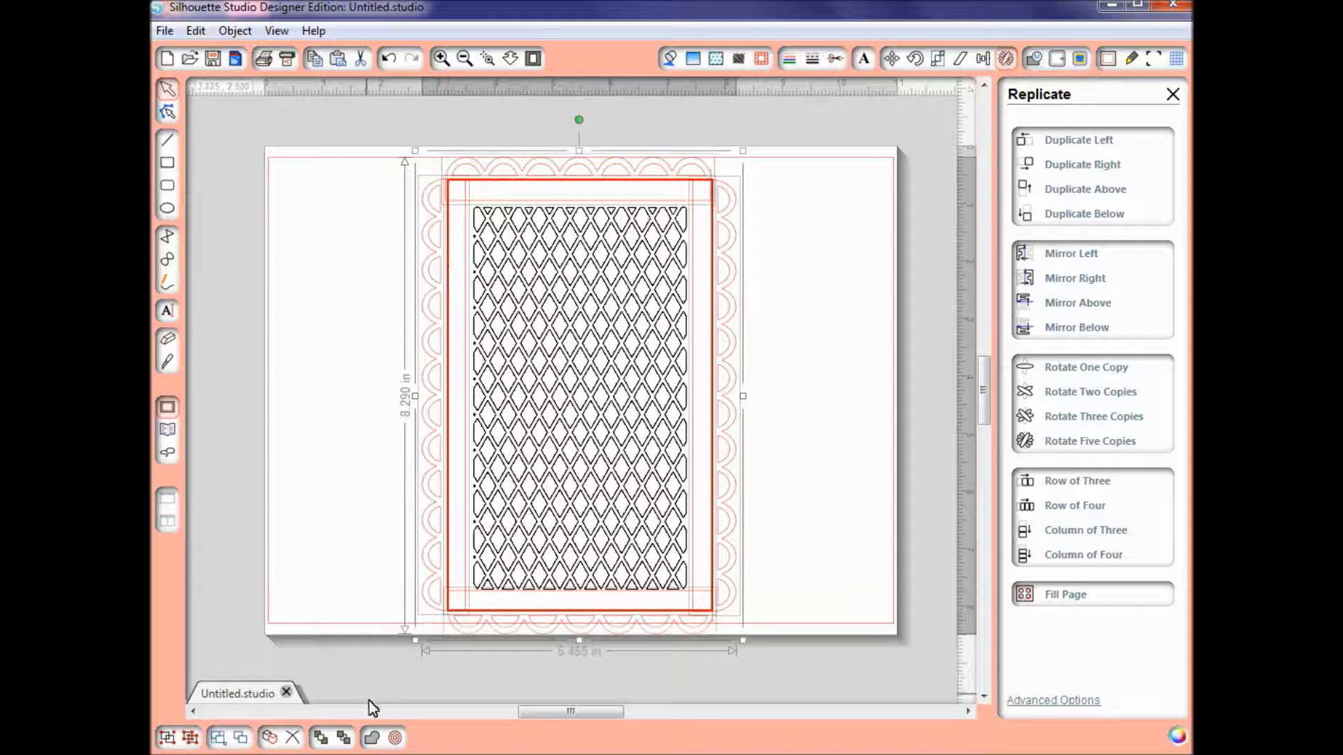
Step: Weld the borders and red frame into one continuous scalloped outline
click(373, 737)
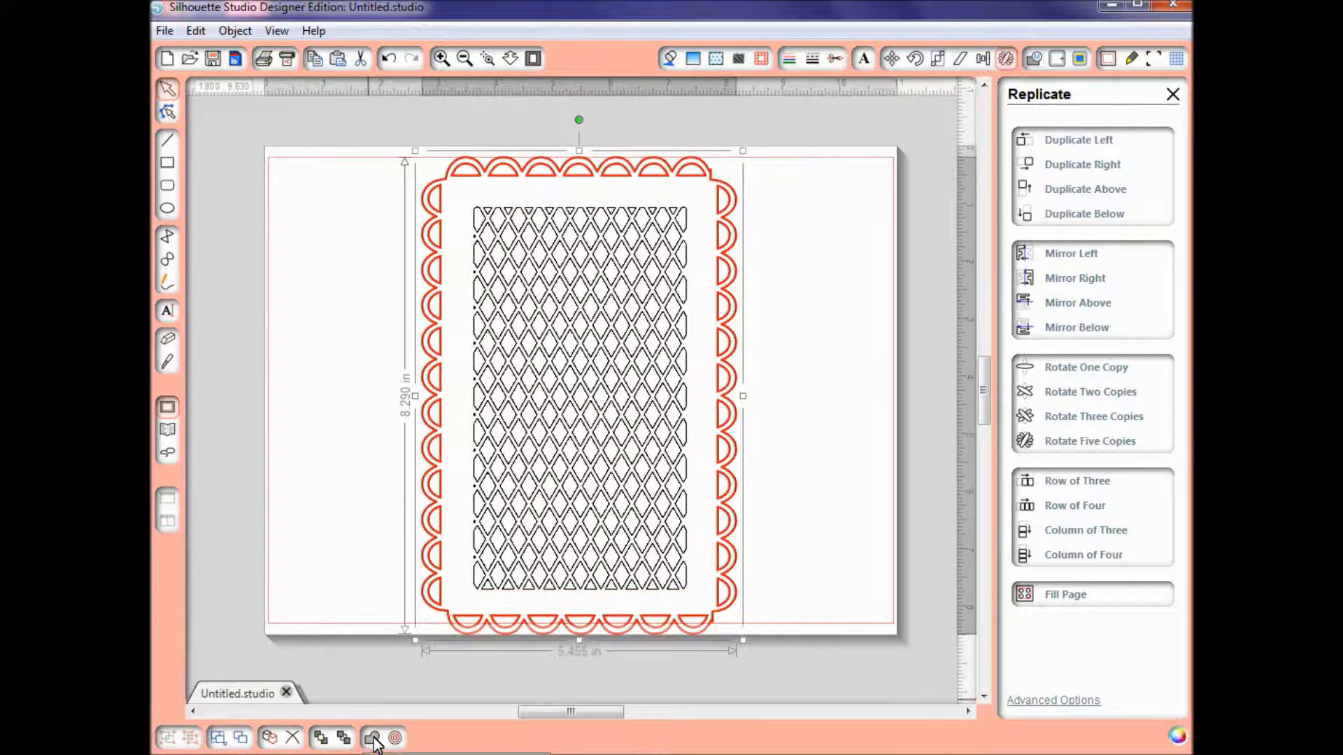
click(908, 436)
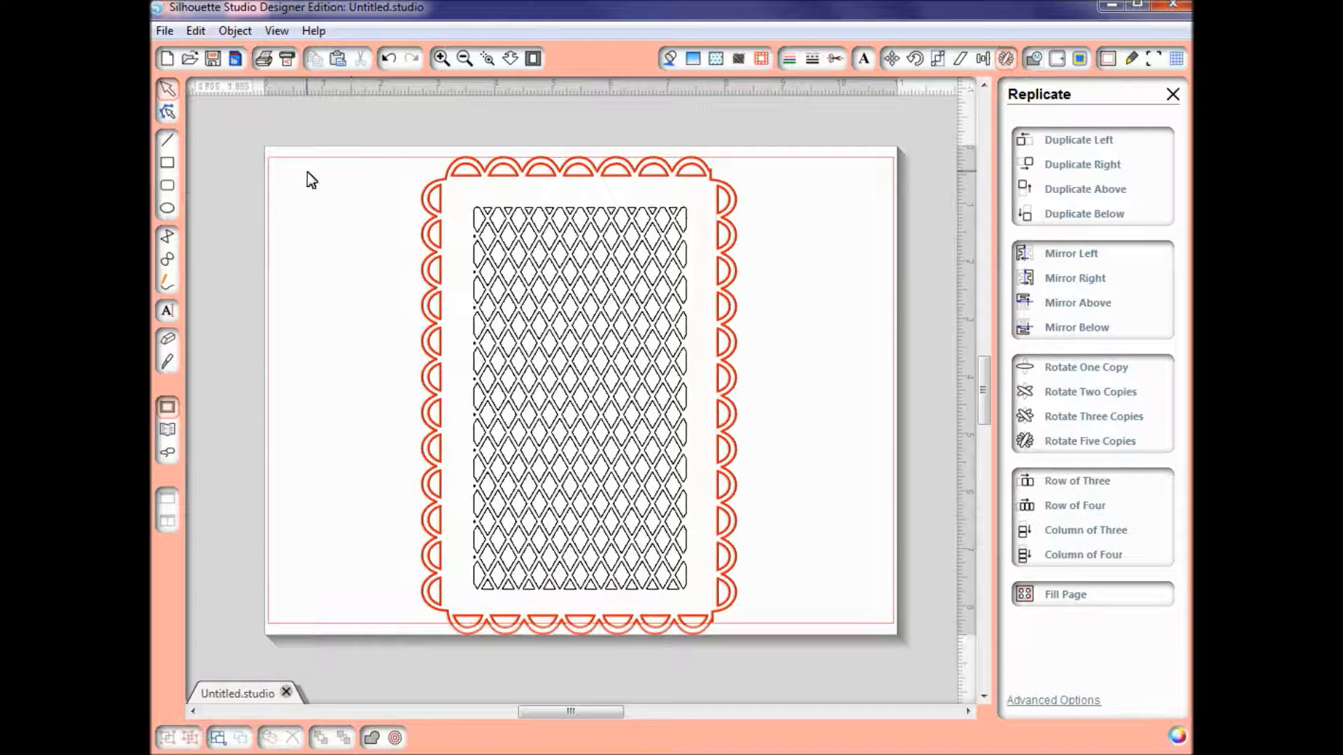
Step: Shrink the framed design to about 4.48 by 6.81 inches and move it toward the page centre
drag(301, 124, 835, 698)
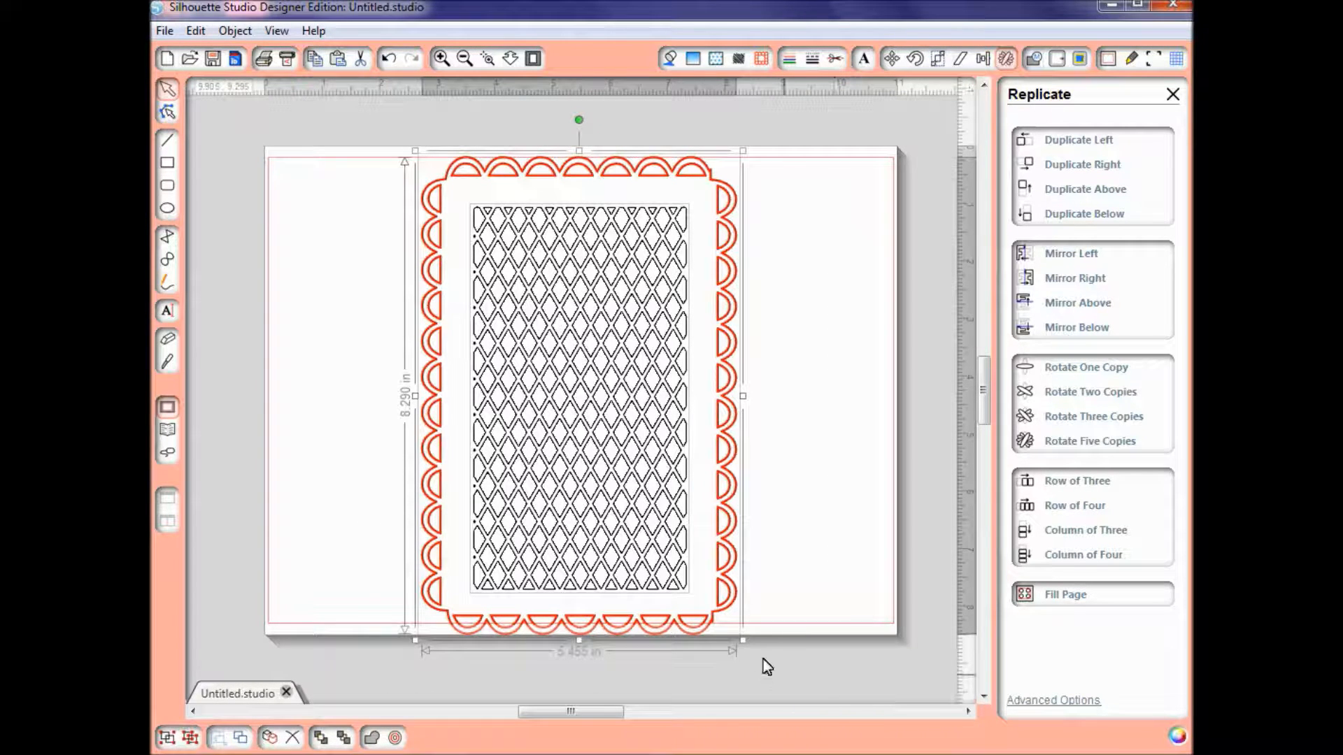
drag(741, 638, 677, 562)
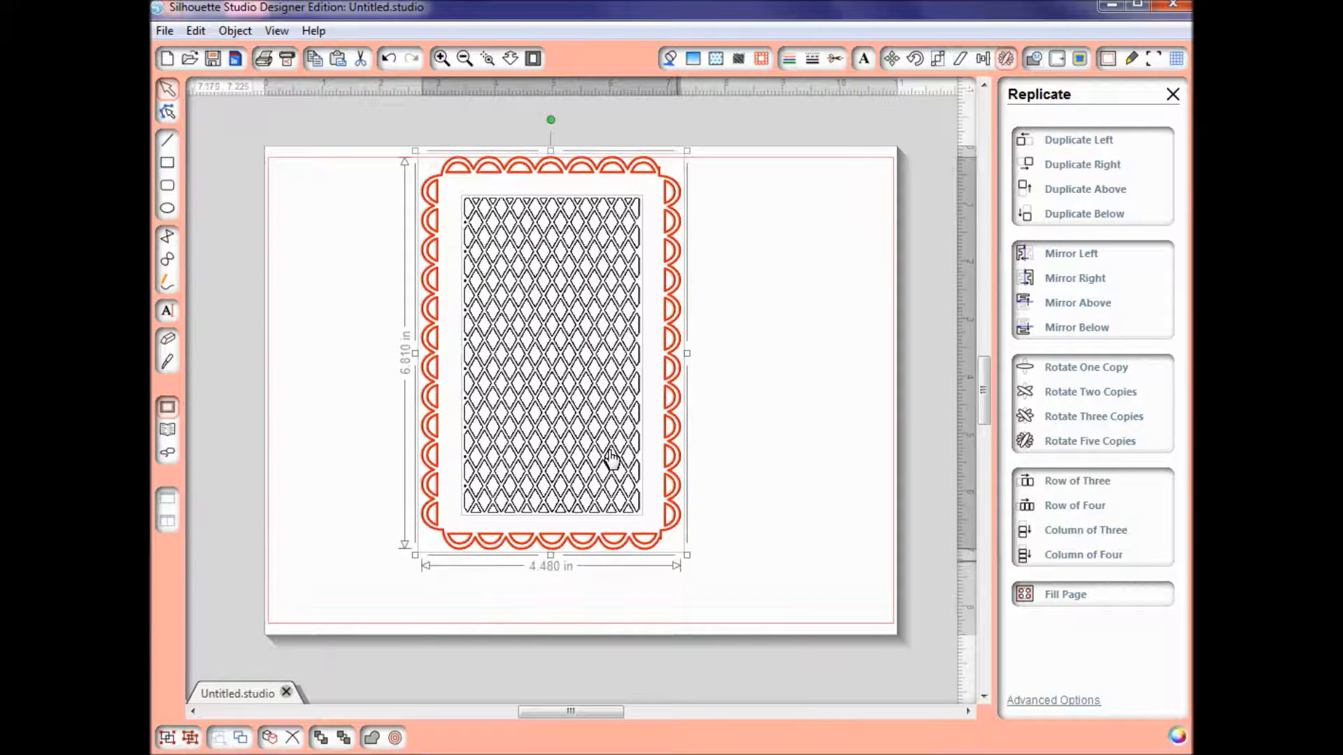
drag(603, 451, 638, 499)
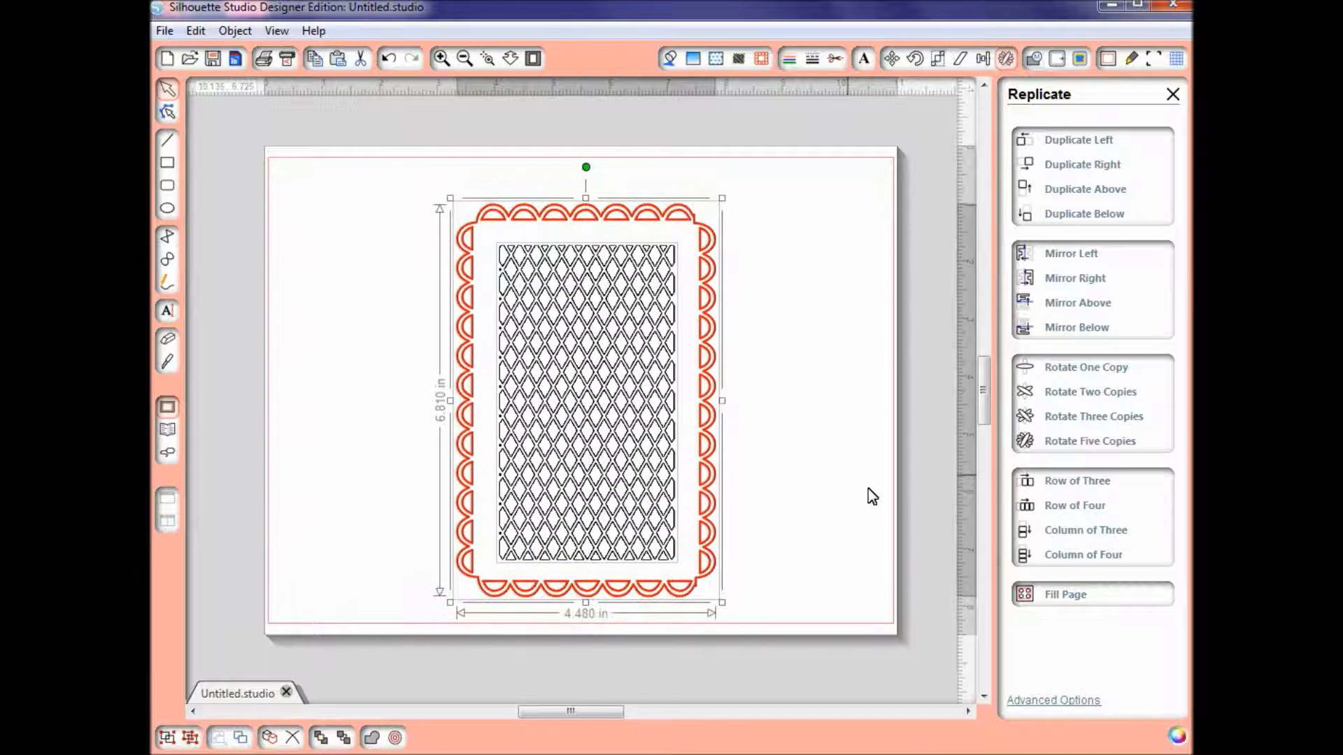
click(868, 489)
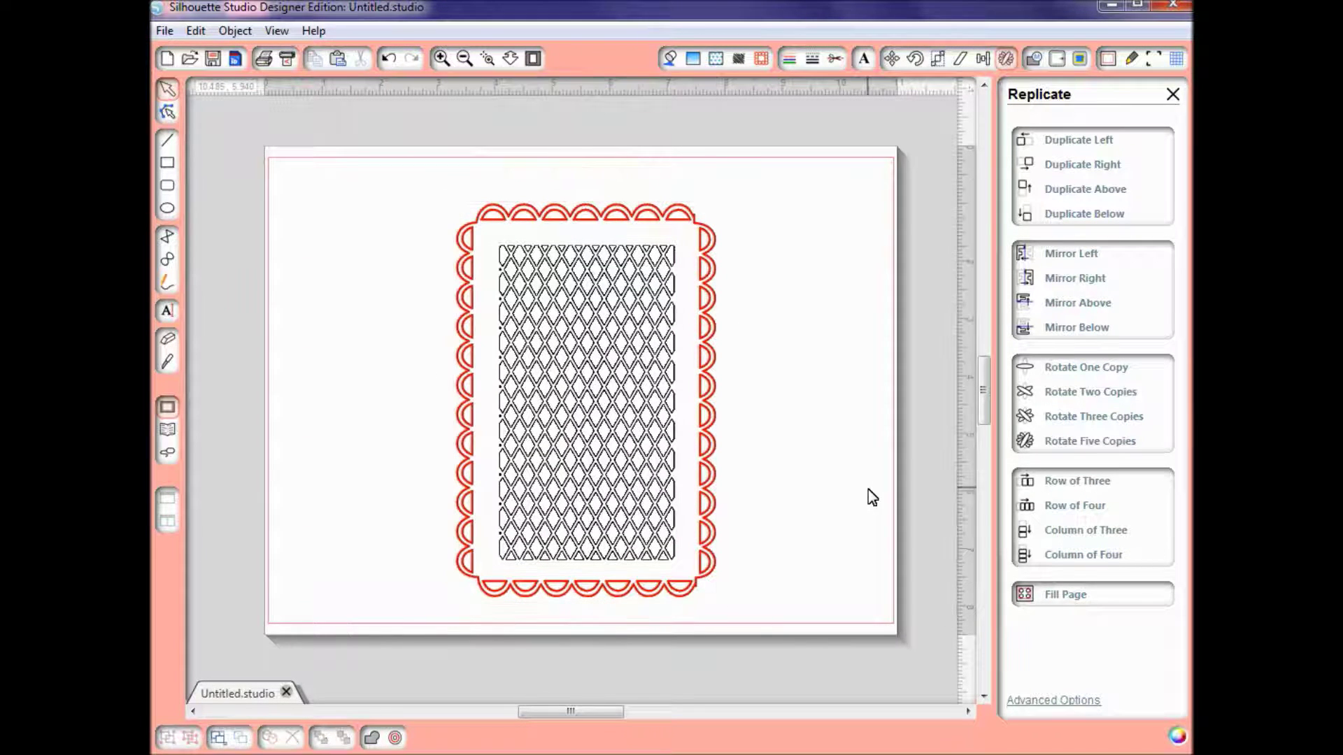
click(607, 391)
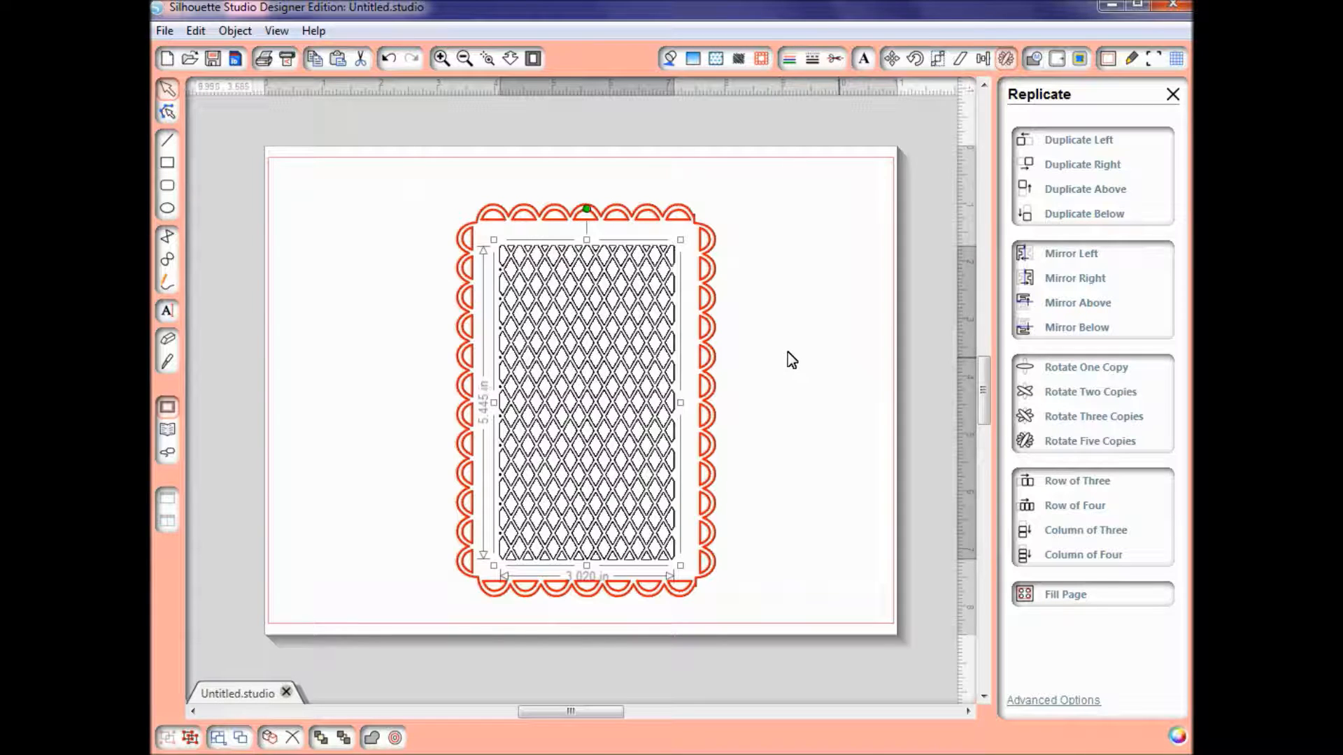
click(352, 212)
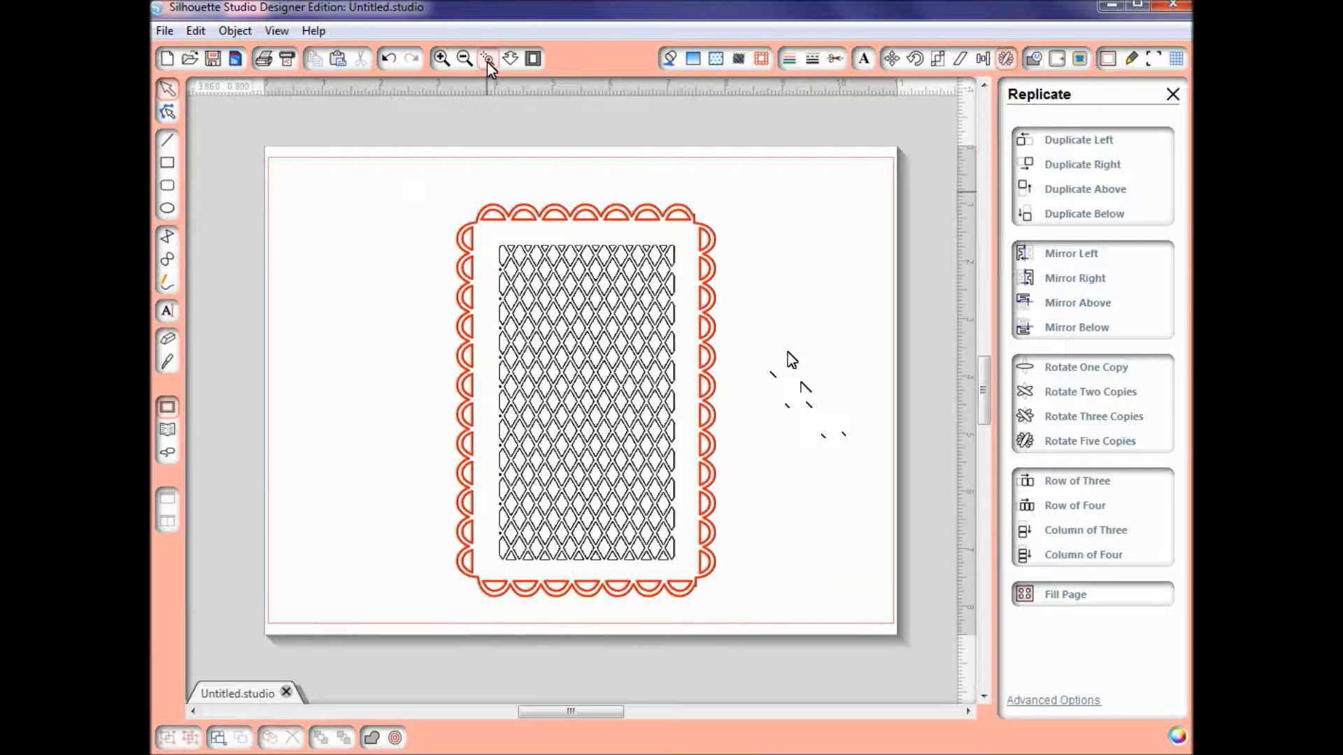
scroll(516, 308, up, 1)
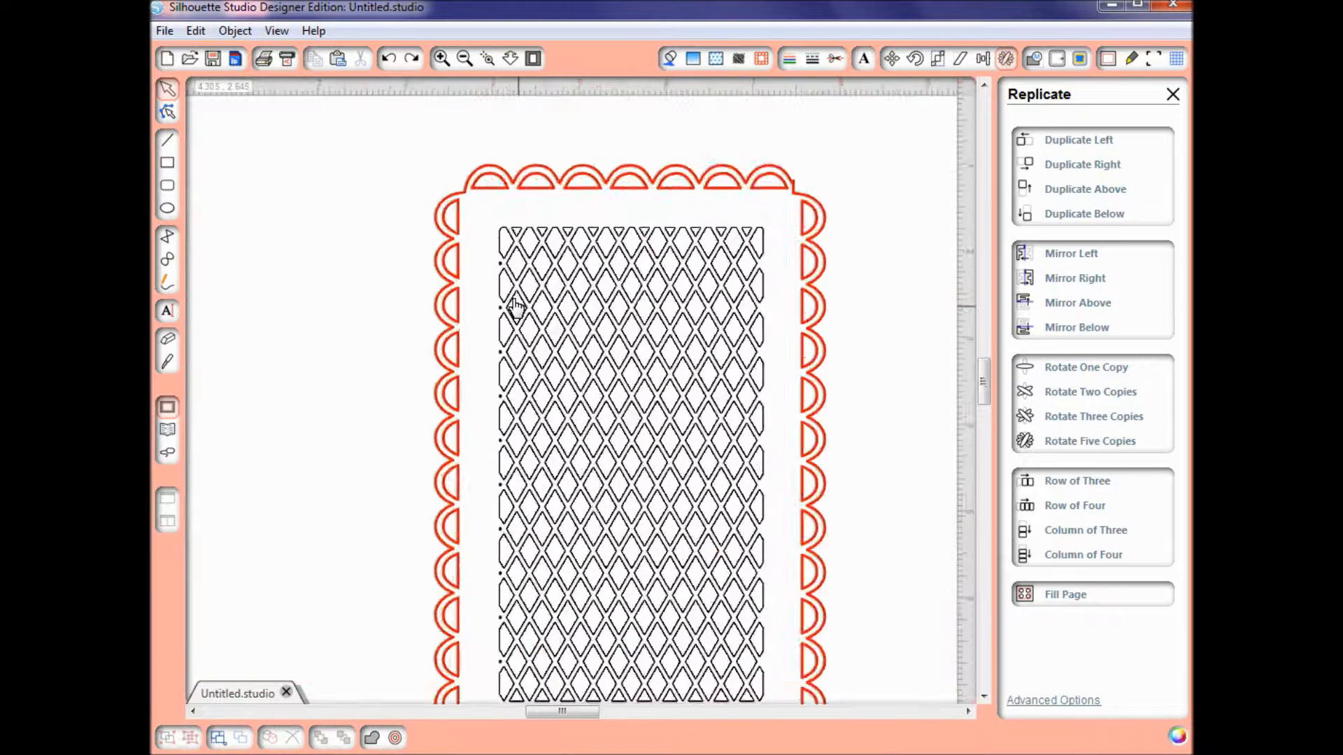
scroll(516, 308, up, 1)
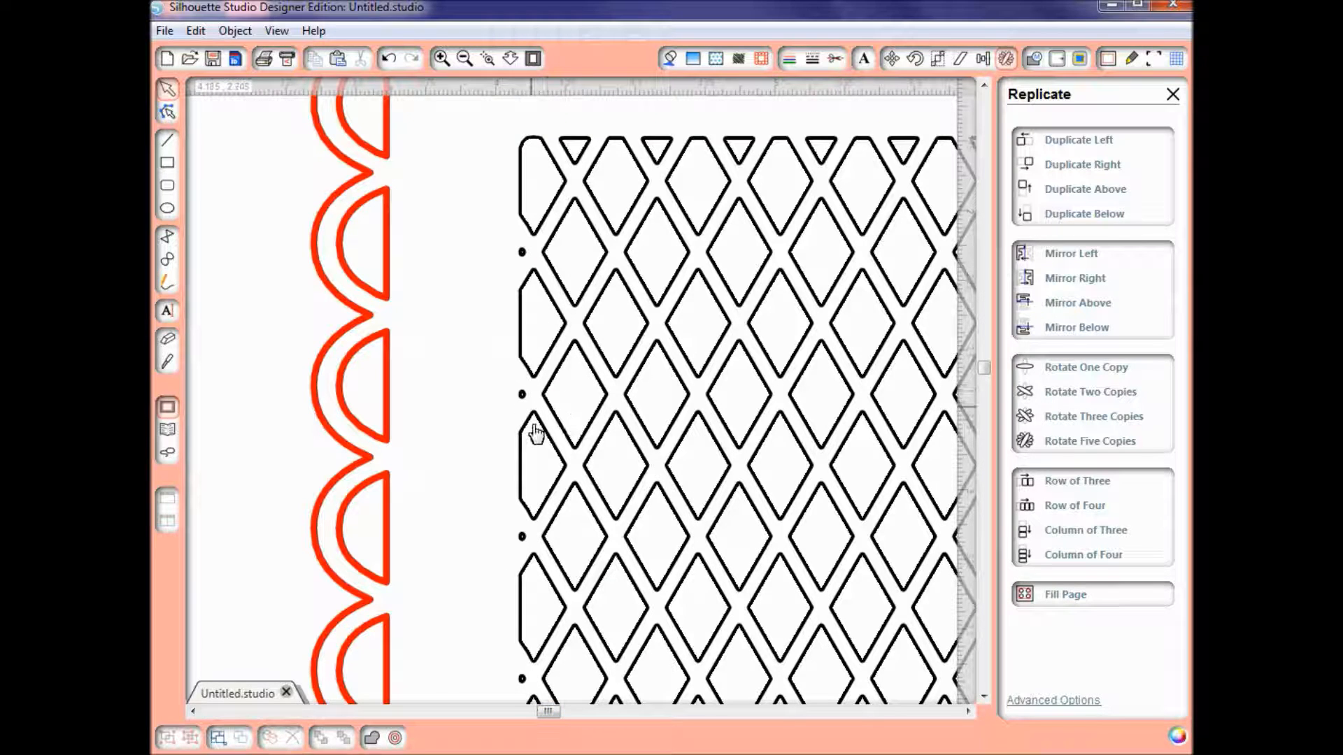
click(531, 60)
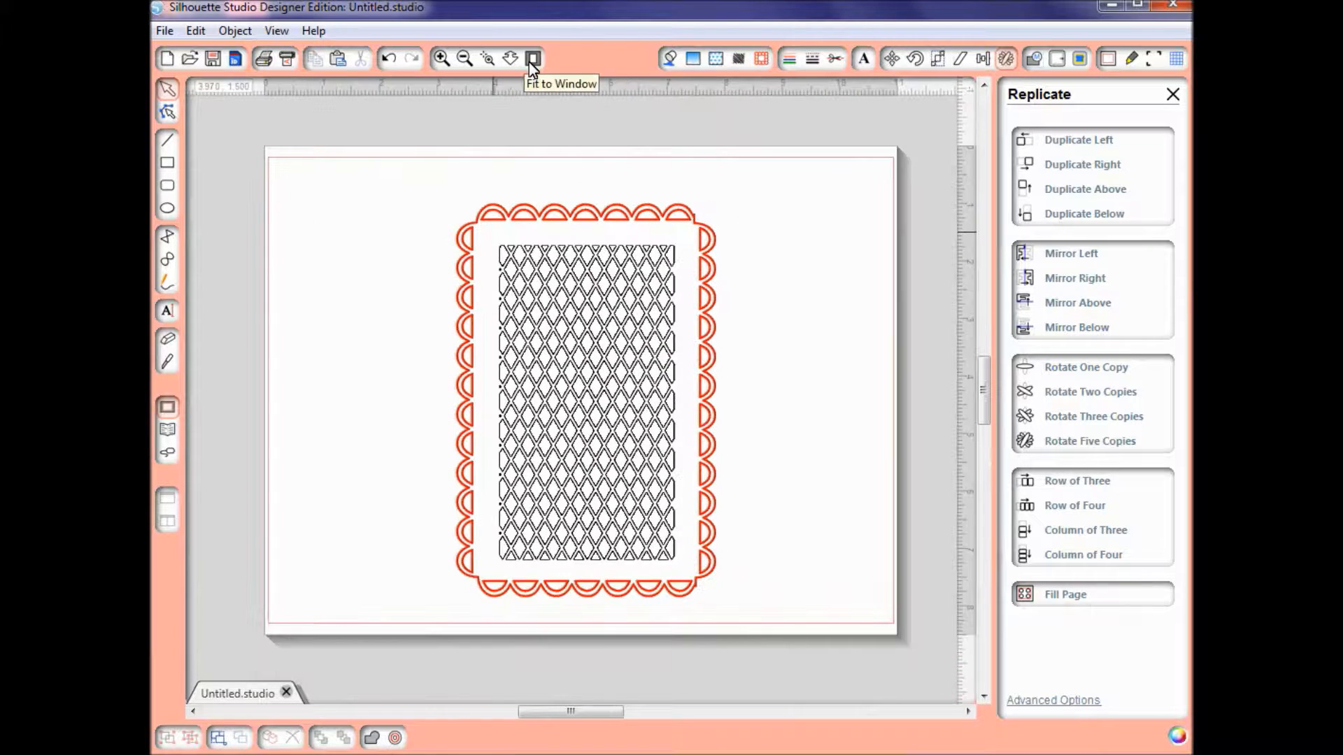